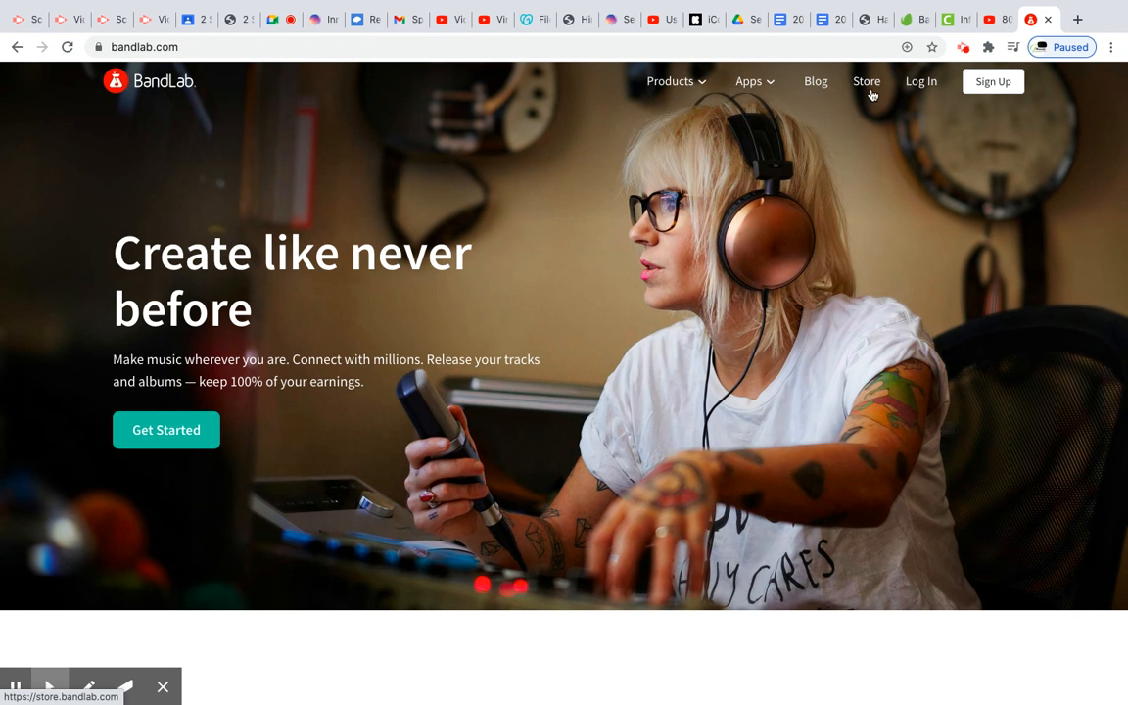
- Log in to BandLab with the Google account and create a new project that starts with an Instruments track
{"action": "left_click", "coordinate": [924, 86]}
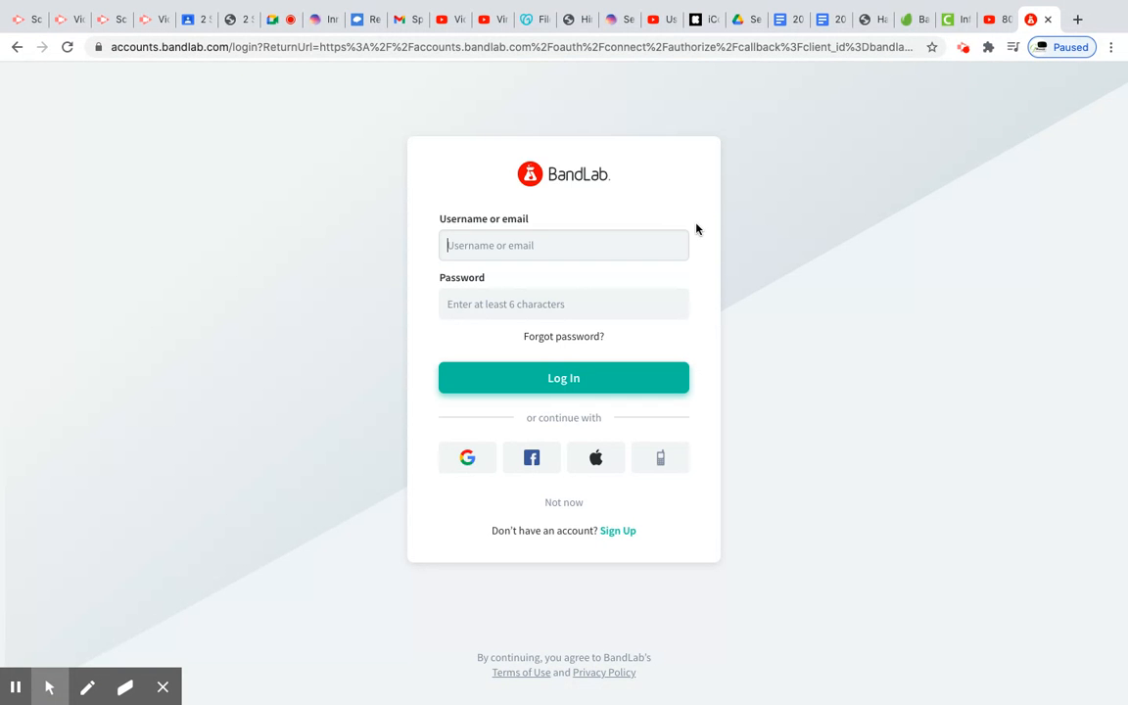
{"action": "left_click", "coordinate": [466, 462]}
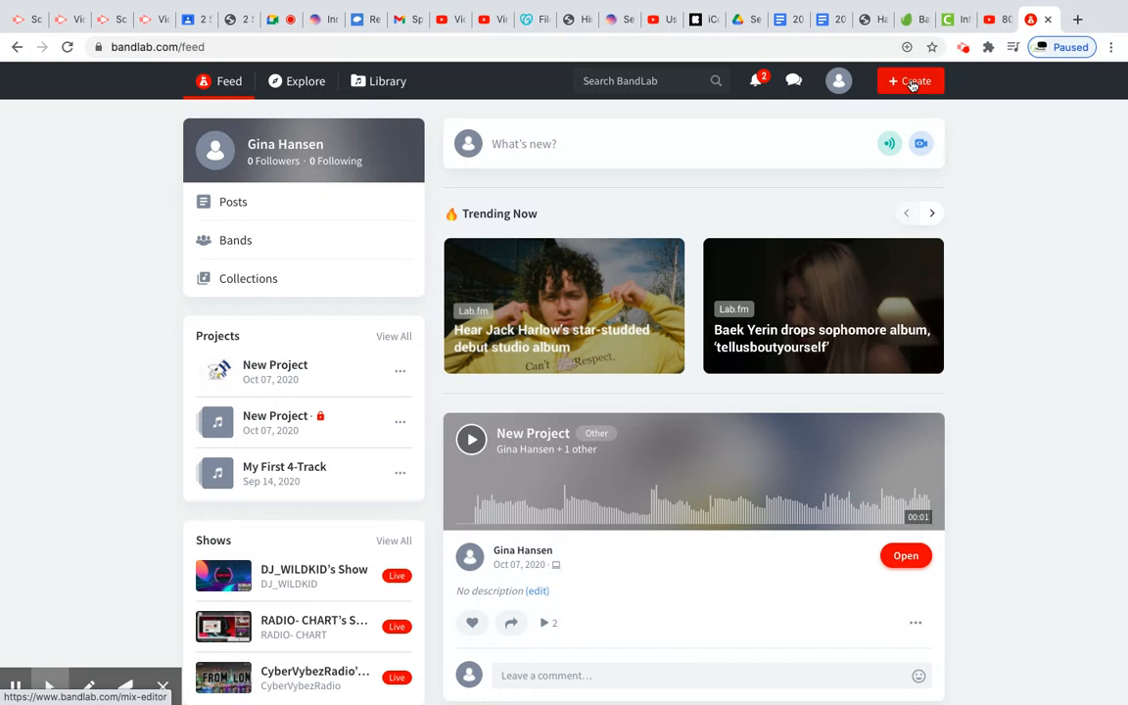
{"action": "left_click", "coordinate": [912, 85]}
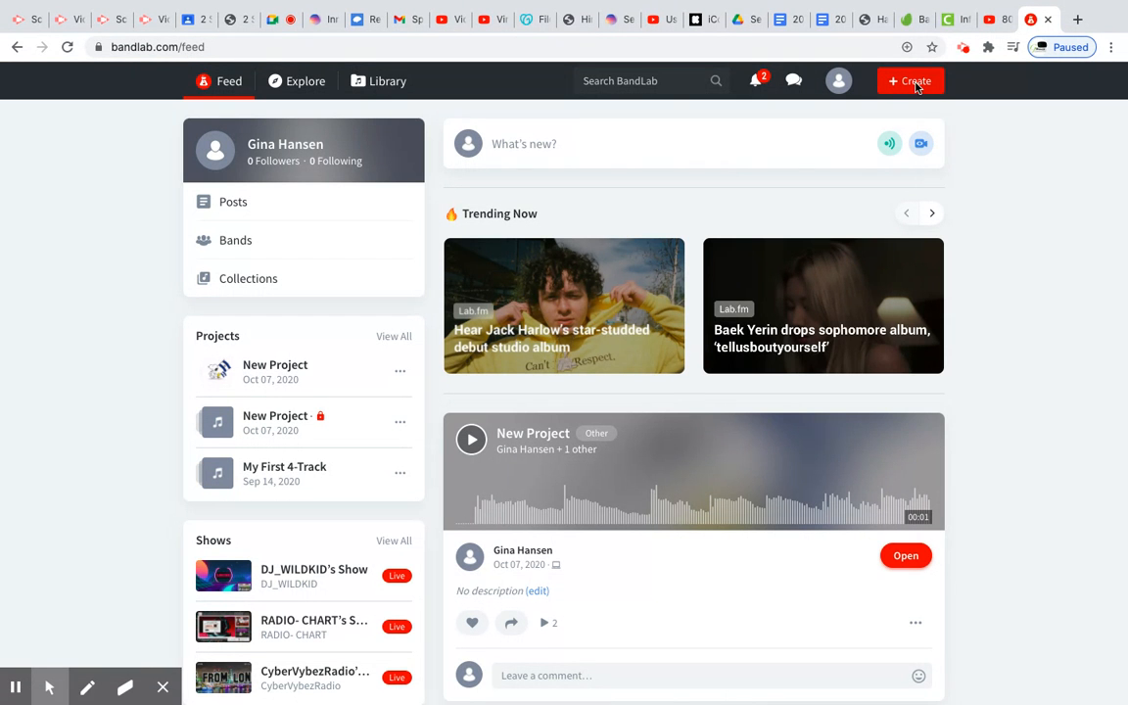
{"action": "left_click", "coordinate": [912, 83]}
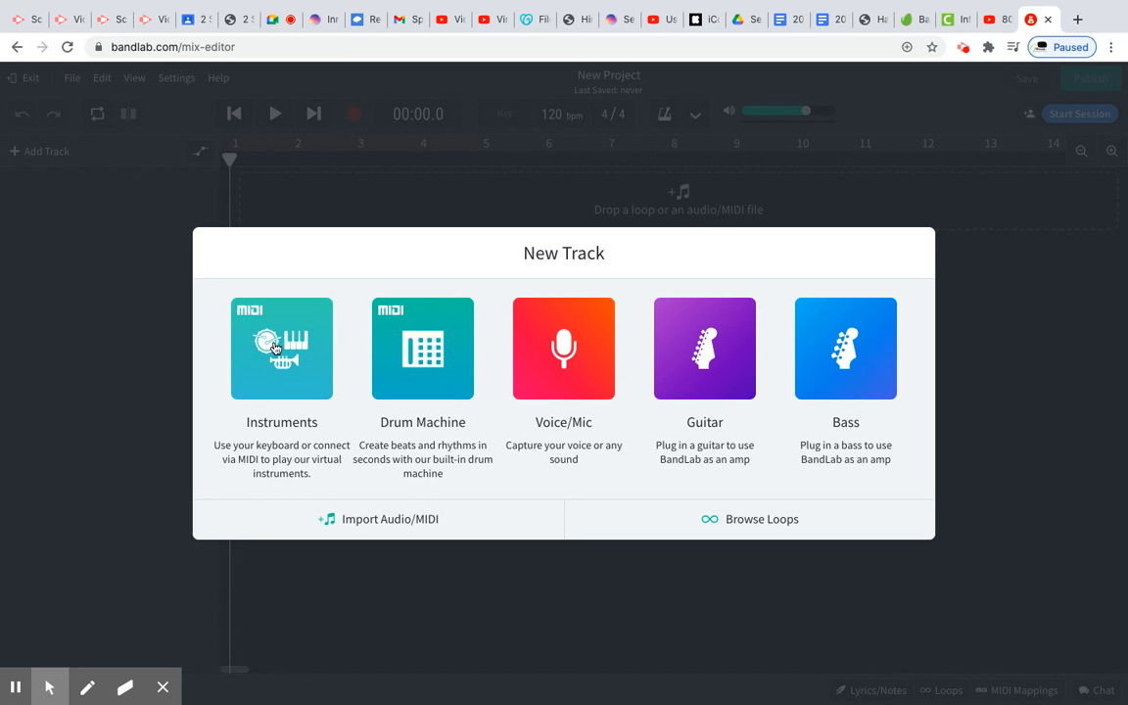
{"action": "left_click", "coordinate": [274, 348]}
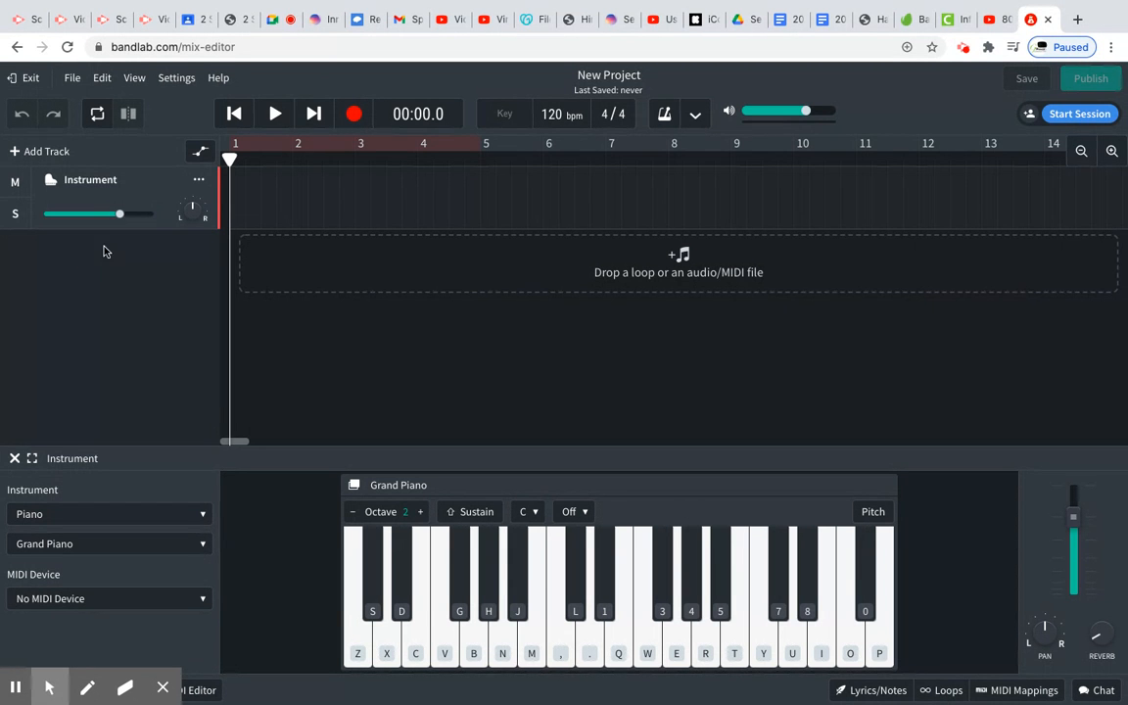
- Set the instrument track's sound to Rock Organ and try it out with a few notes on the virtual keyboard
{"action": "left_click", "coordinate": [204, 543]}
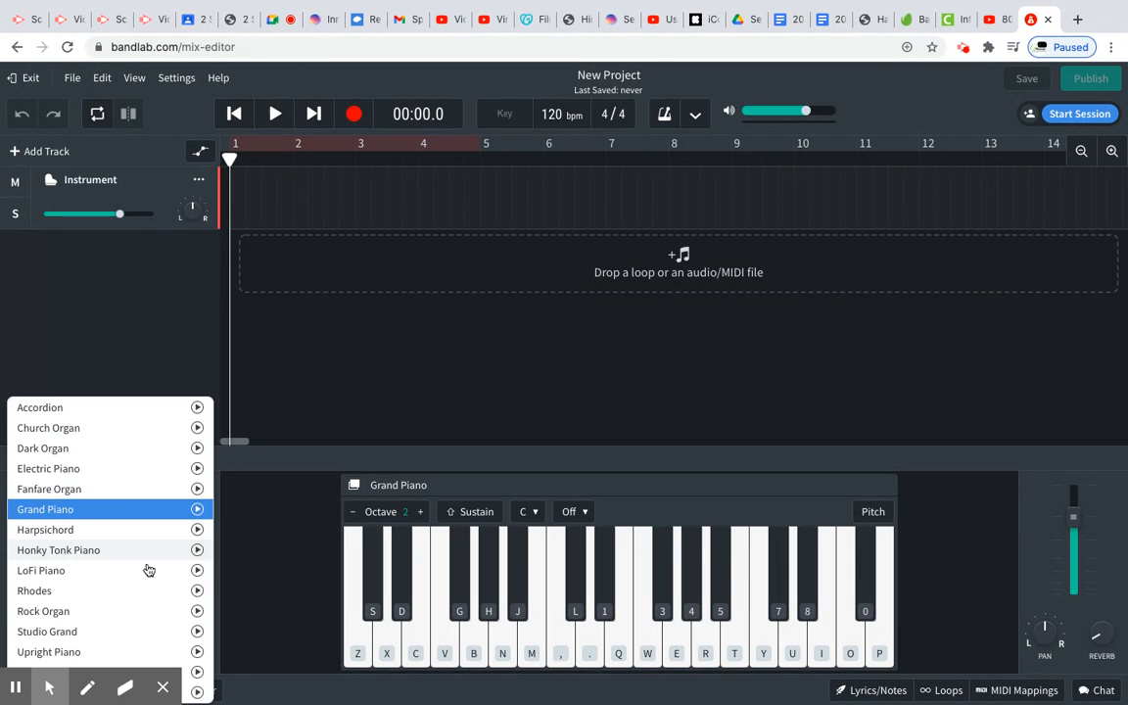
{"action": "left_click", "coordinate": [65, 611]}
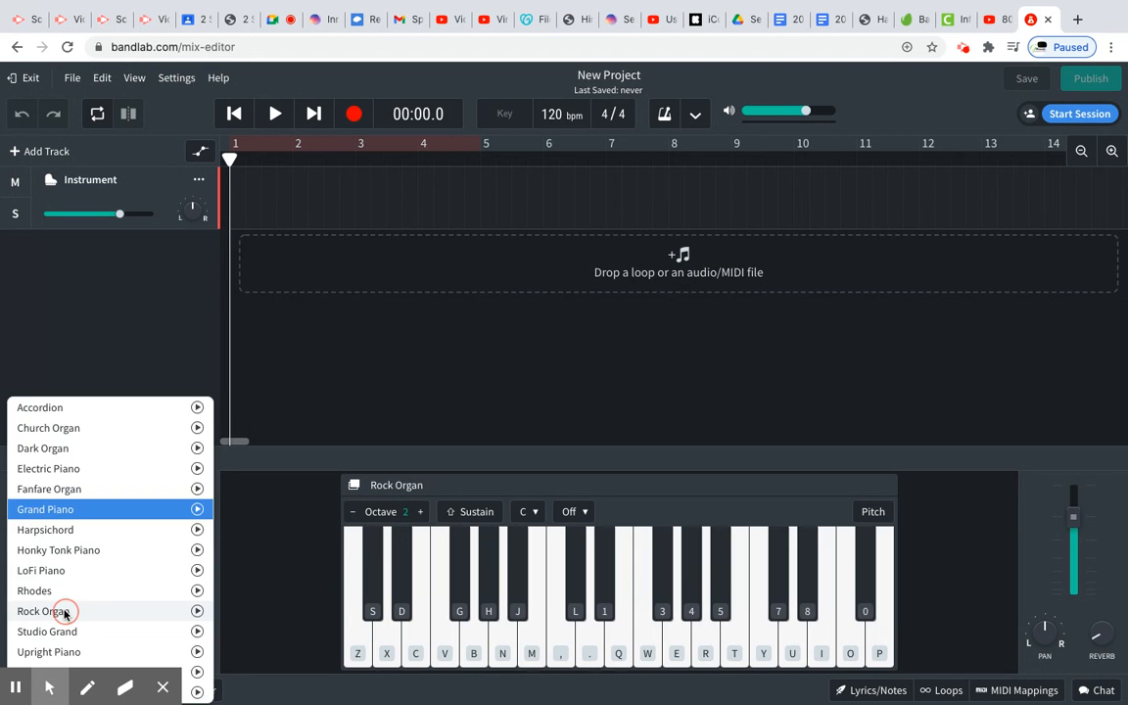
{"action": "left_click", "coordinate": [423, 648]}
{"action": "left_click", "coordinate": [423, 649]}
{"action": "left_click", "coordinate": [618, 649]}
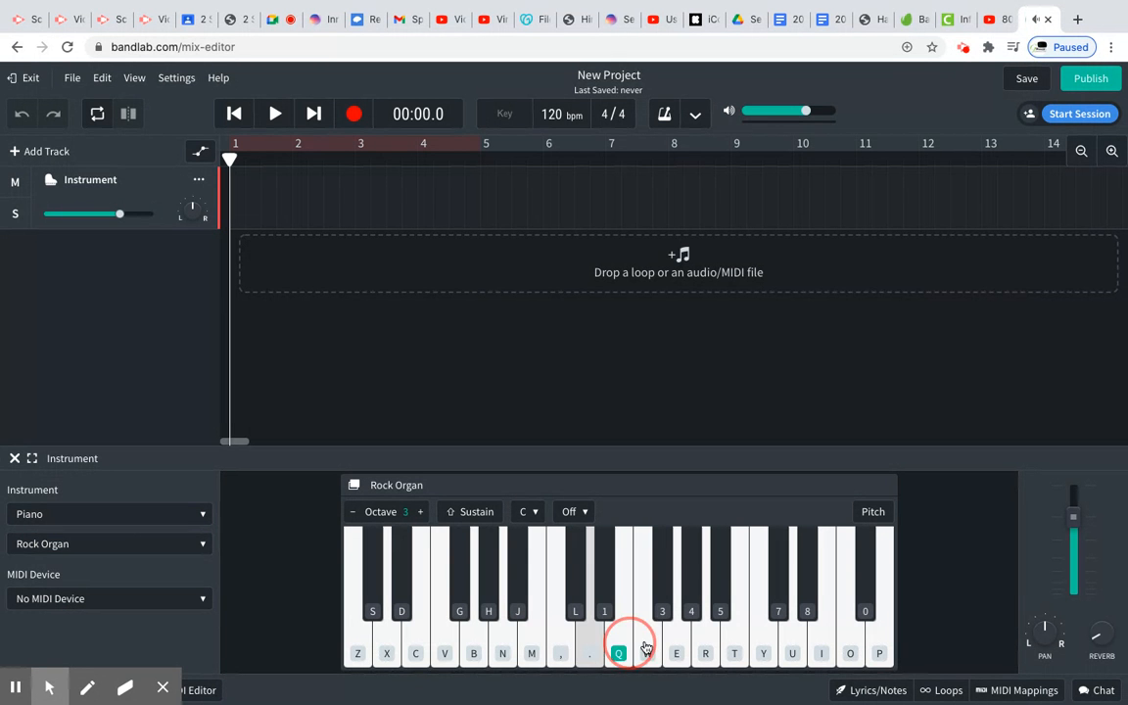
{"action": "left_click", "coordinate": [647, 649]}
- Change the track's sound to LoFi Piano, set the keyboard octave to 3 and play test notes
{"action": "left_click", "coordinate": [200, 546]}
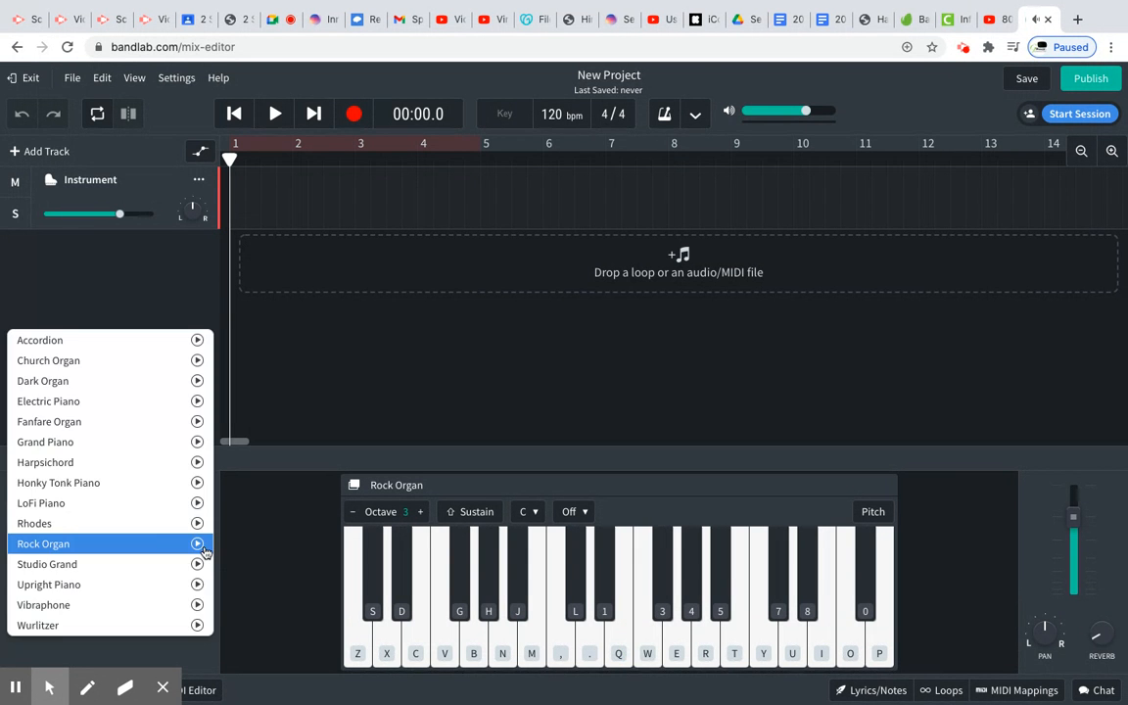
{"action": "left_click", "coordinate": [143, 503]}
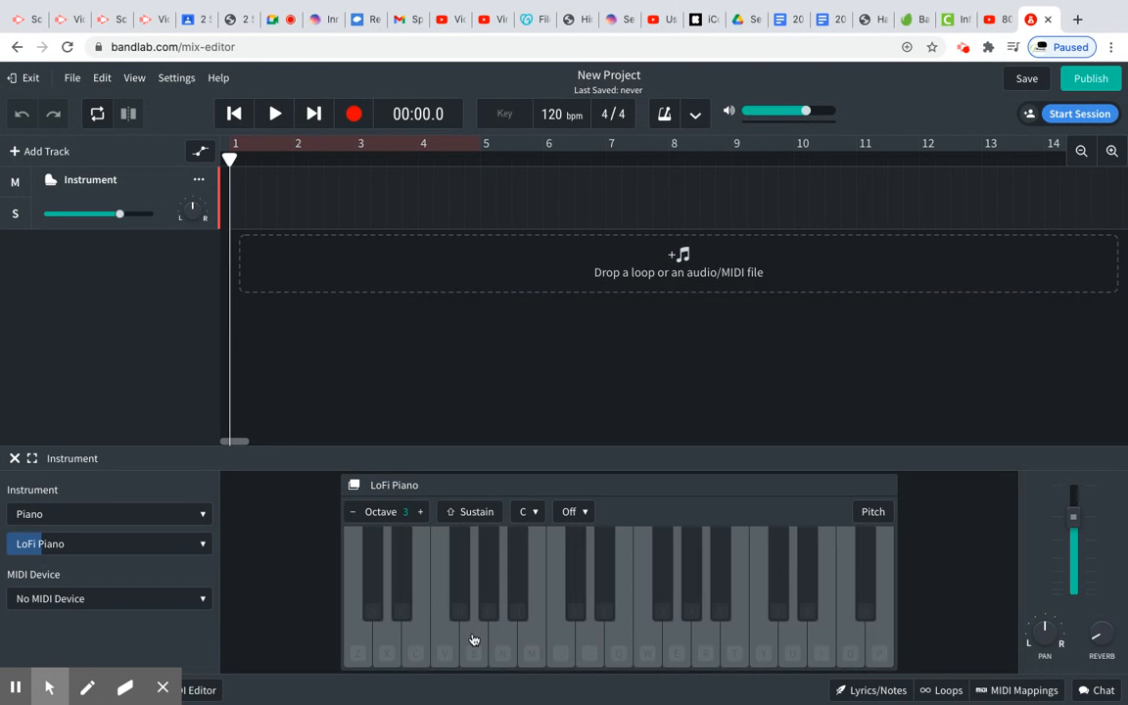
{"action": "left_click", "coordinate": [473, 638]}
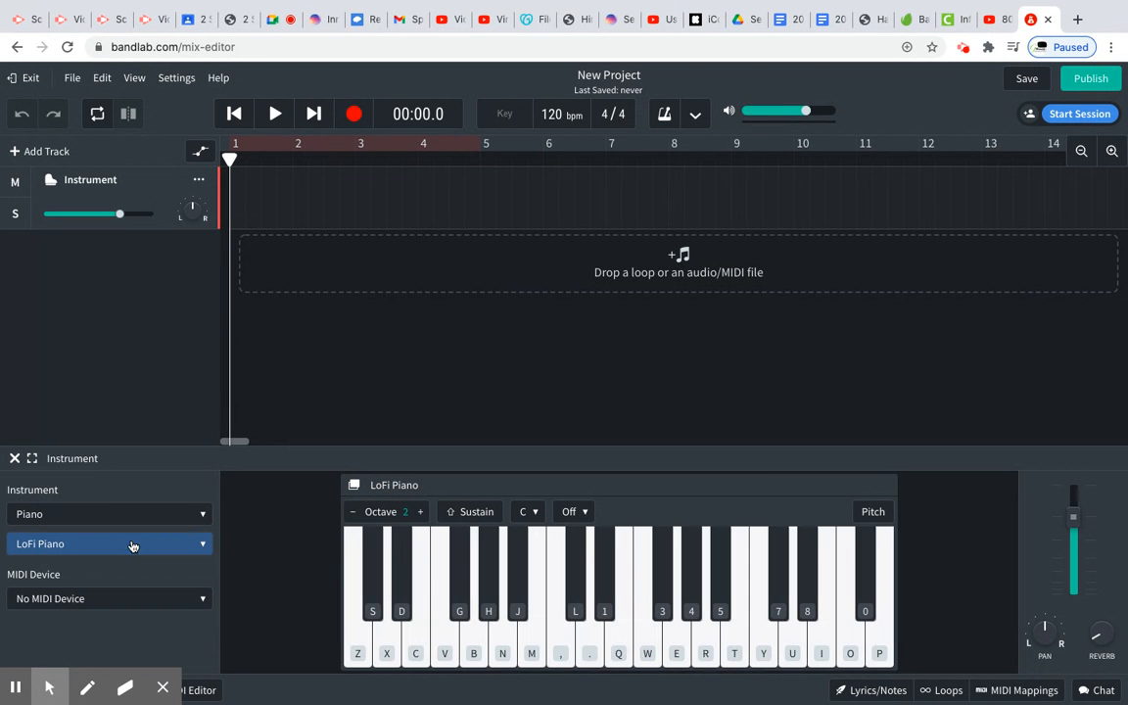
{"action": "left_click", "coordinate": [462, 639]}
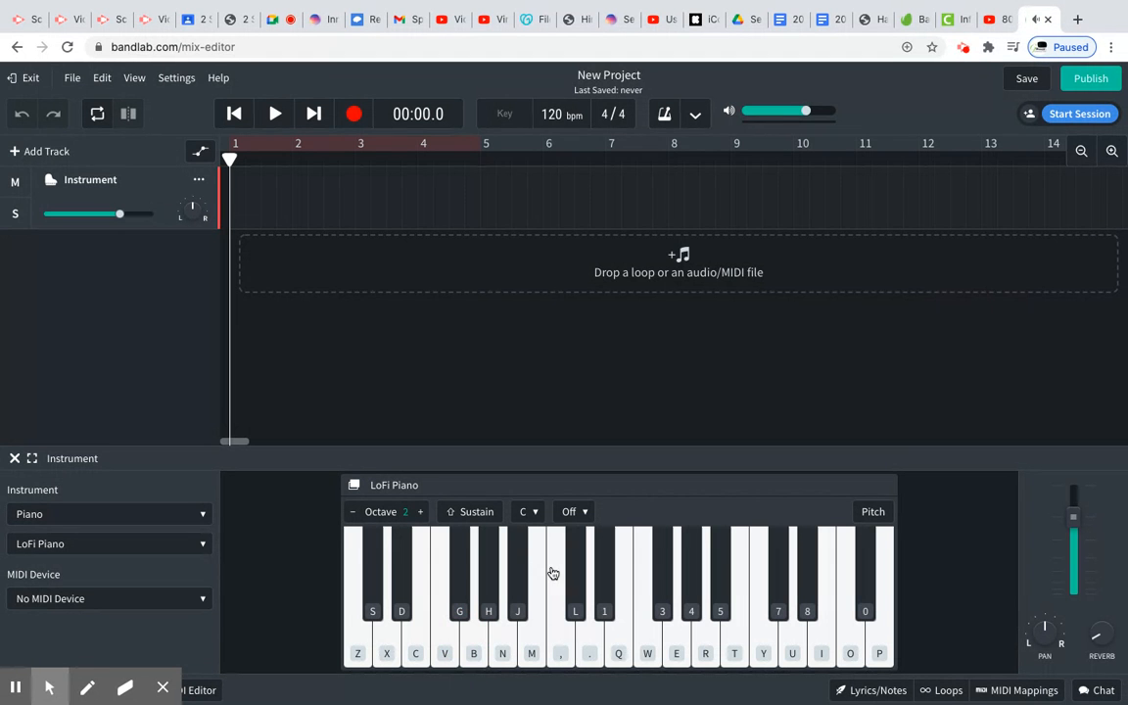
{"action": "left_click", "coordinate": [421, 513]}
{"action": "left_click", "coordinate": [421, 513]}
{"action": "left_click", "coordinate": [352, 511]}
{"action": "left_click", "coordinate": [617, 612]}
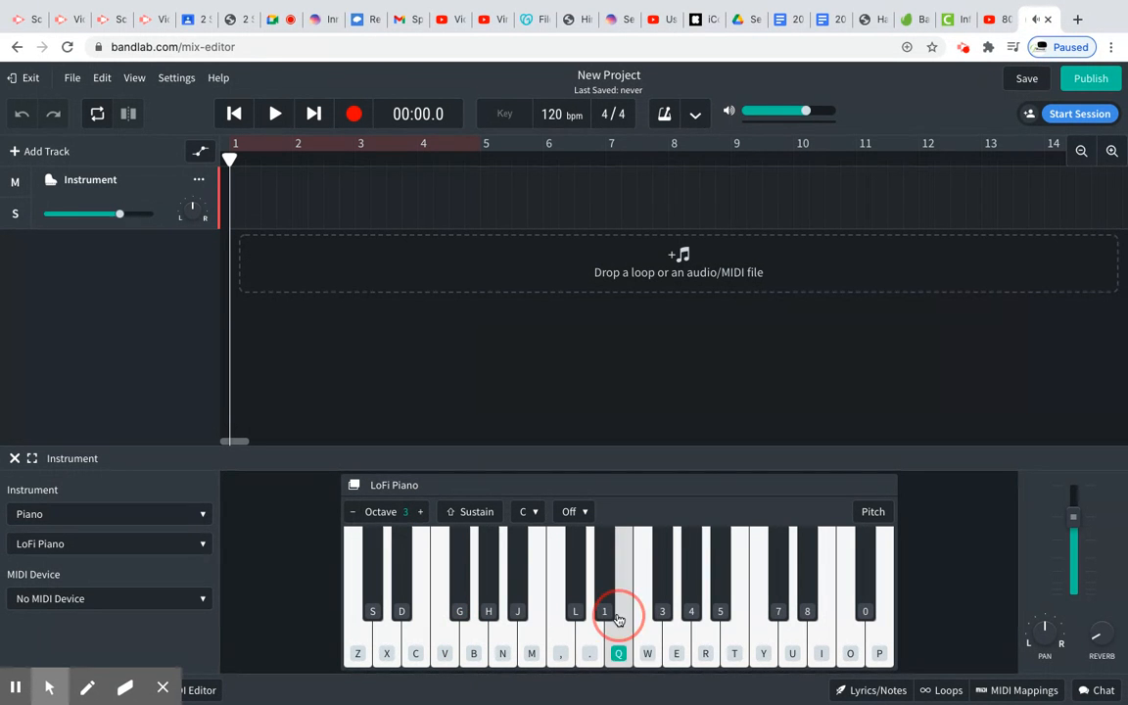
- Open the loop library and show the packs for the Retro mood
{"action": "left_click", "coordinate": [944, 691]}
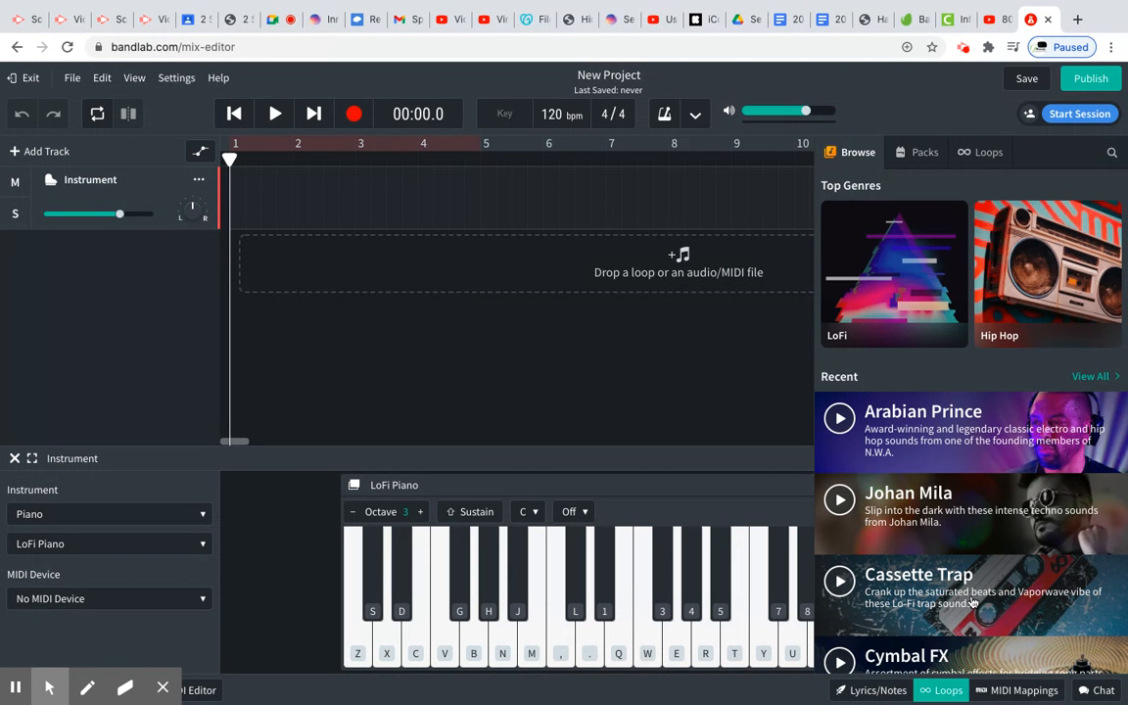
{"action": "scroll", "coordinate": [972, 602], "scroll_direction": "down", "scroll_amount": 6}
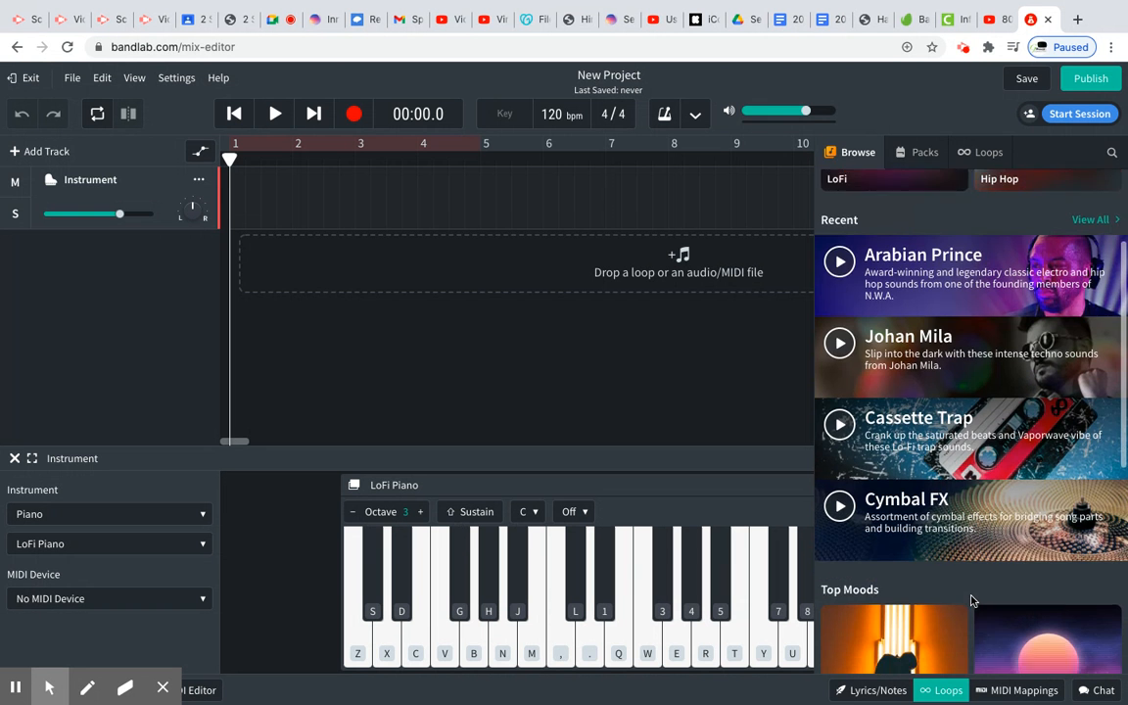
{"action": "scroll", "coordinate": [971, 602], "scroll_direction": "down", "scroll_amount": 4}
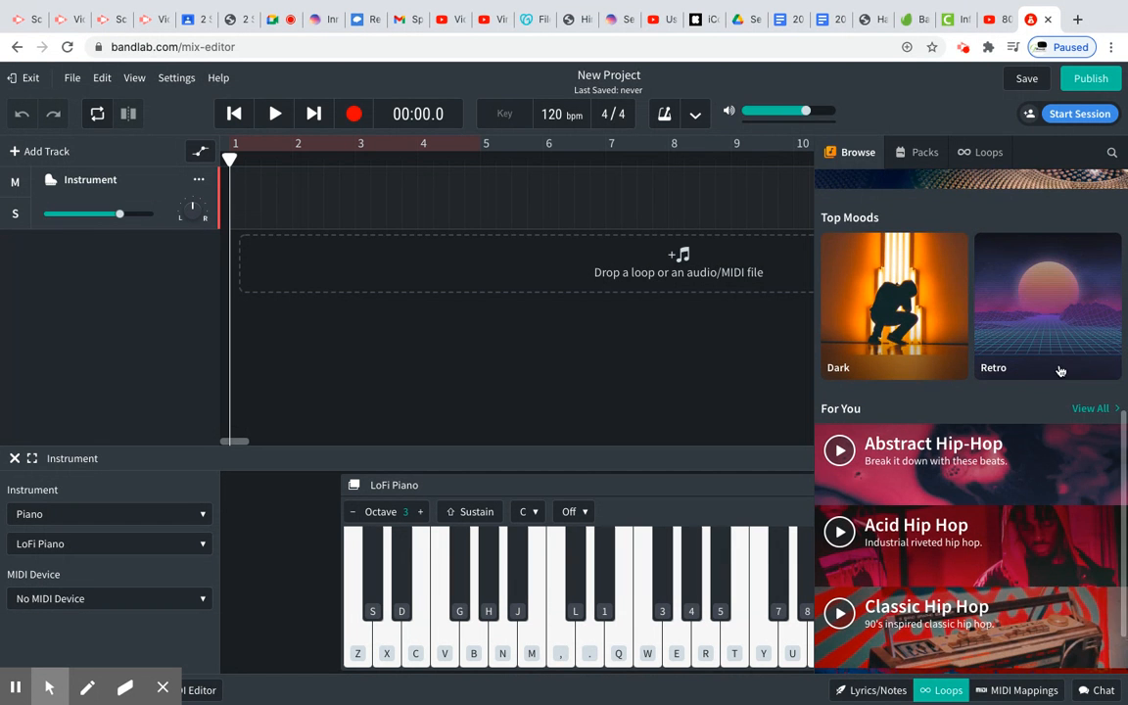
{"action": "left_click", "coordinate": [1054, 311]}
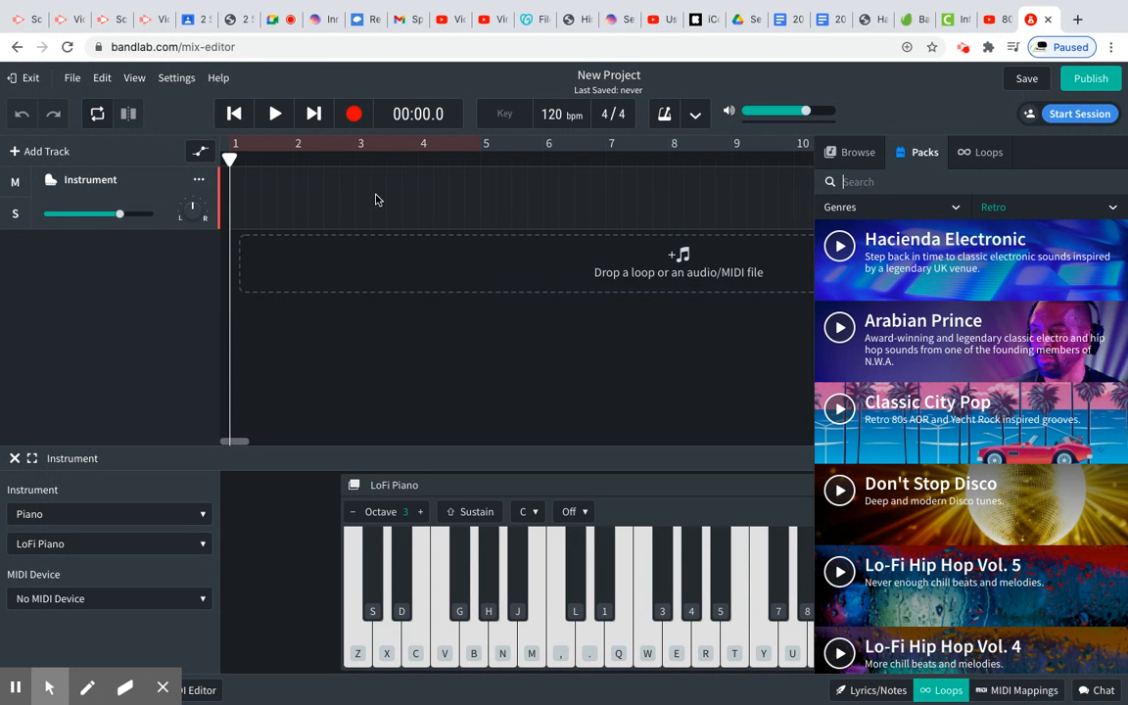
- Preview the Classic City Pop pack and open its list of loops
{"action": "left_click", "coordinate": [836, 410]}
{"action": "left_click", "coordinate": [837, 410]}
{"action": "left_click", "coordinate": [837, 411]}
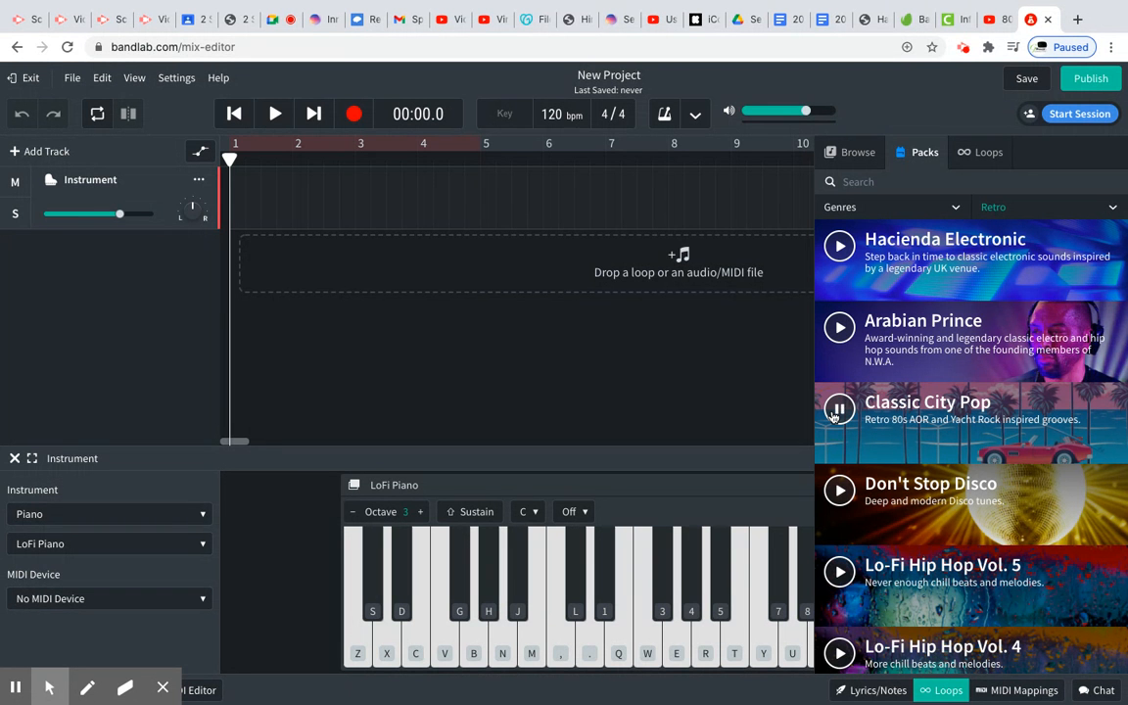
{"action": "left_click", "coordinate": [971, 417]}
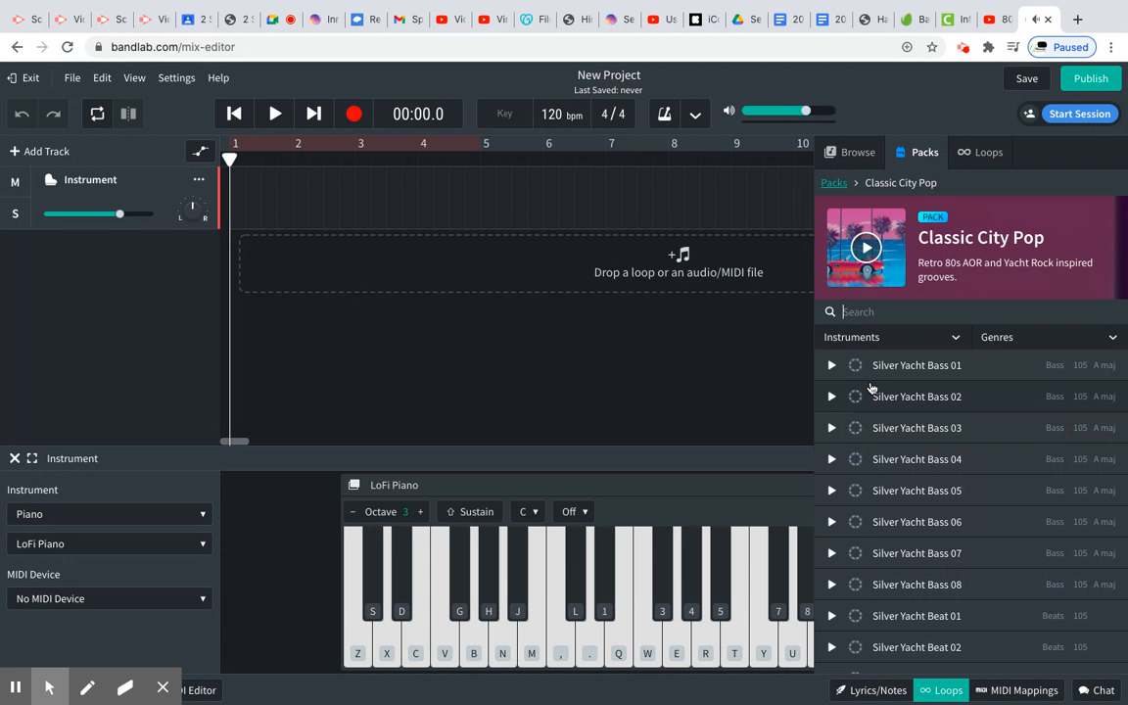
- Audition the Silver Yacht Bass 01, Bass 05, Bass 07 and Flute Synth 03 loops
{"action": "left_click", "coordinate": [831, 366]}
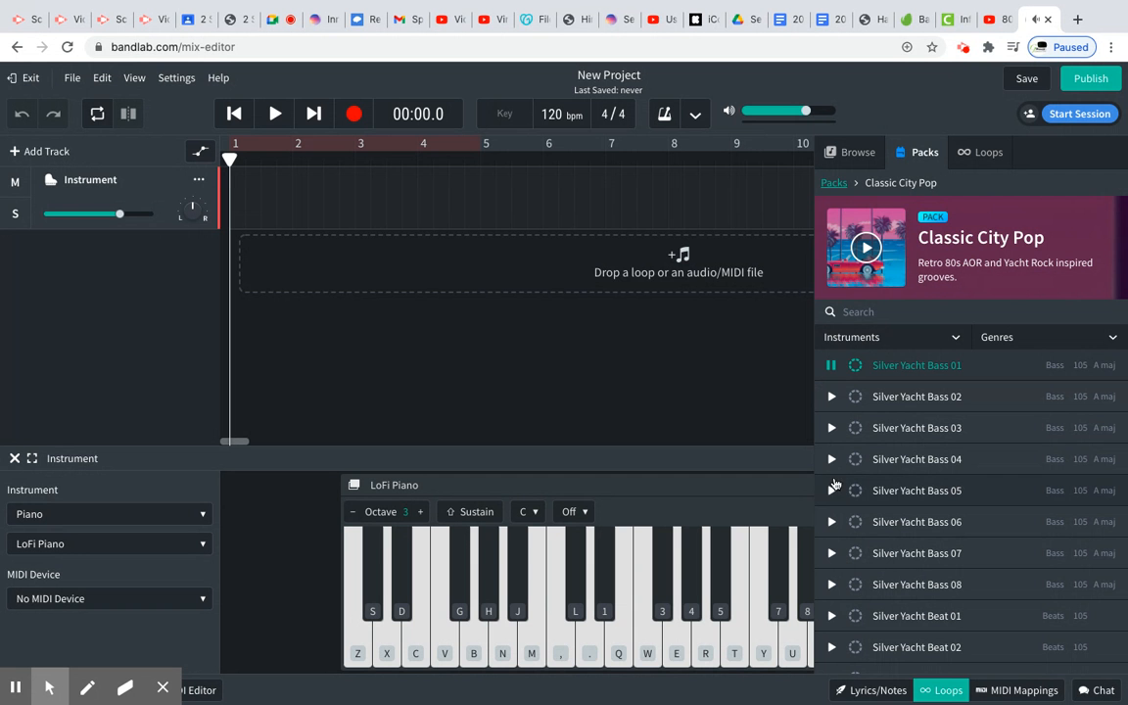
{"action": "left_click", "coordinate": [831, 490]}
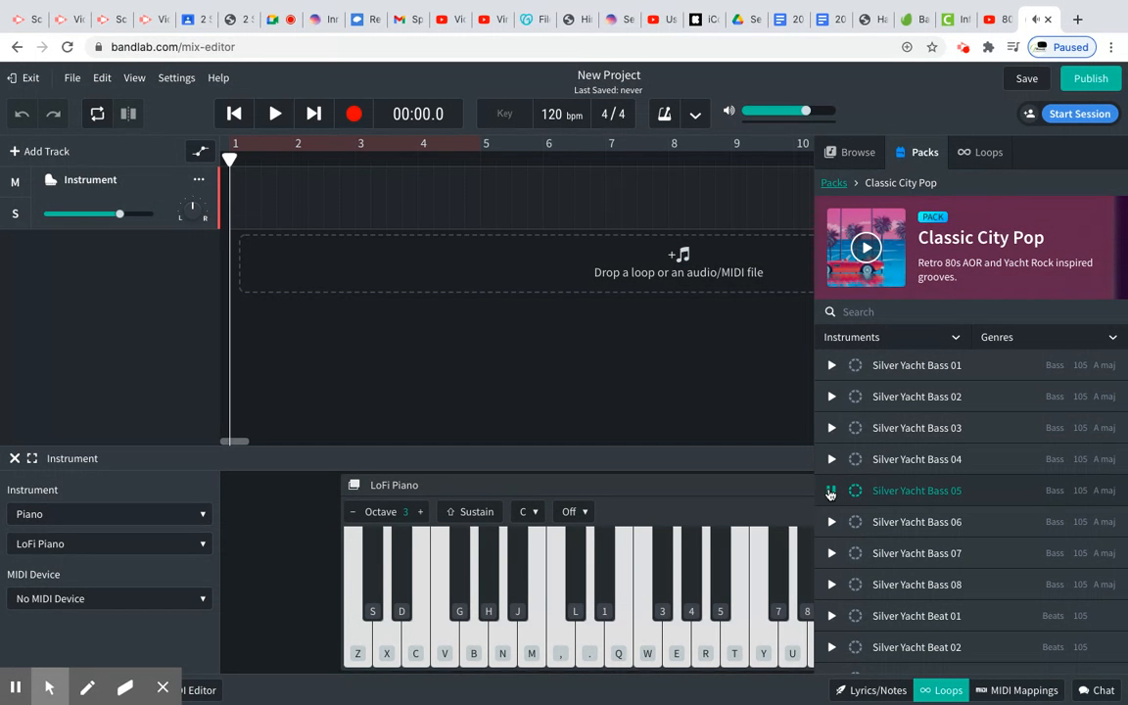
{"action": "left_click", "coordinate": [832, 553]}
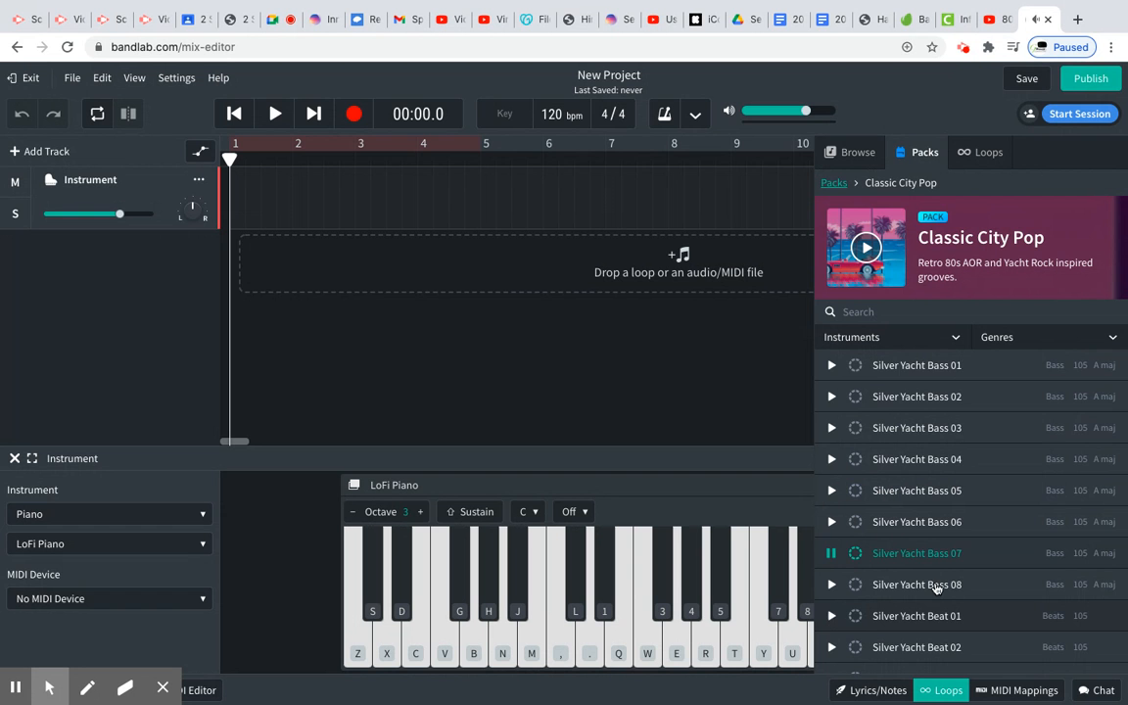
{"action": "scroll", "coordinate": [830, 587], "scroll_direction": "down", "scroll_amount": 4}
{"action": "left_click", "coordinate": [828, 543]}
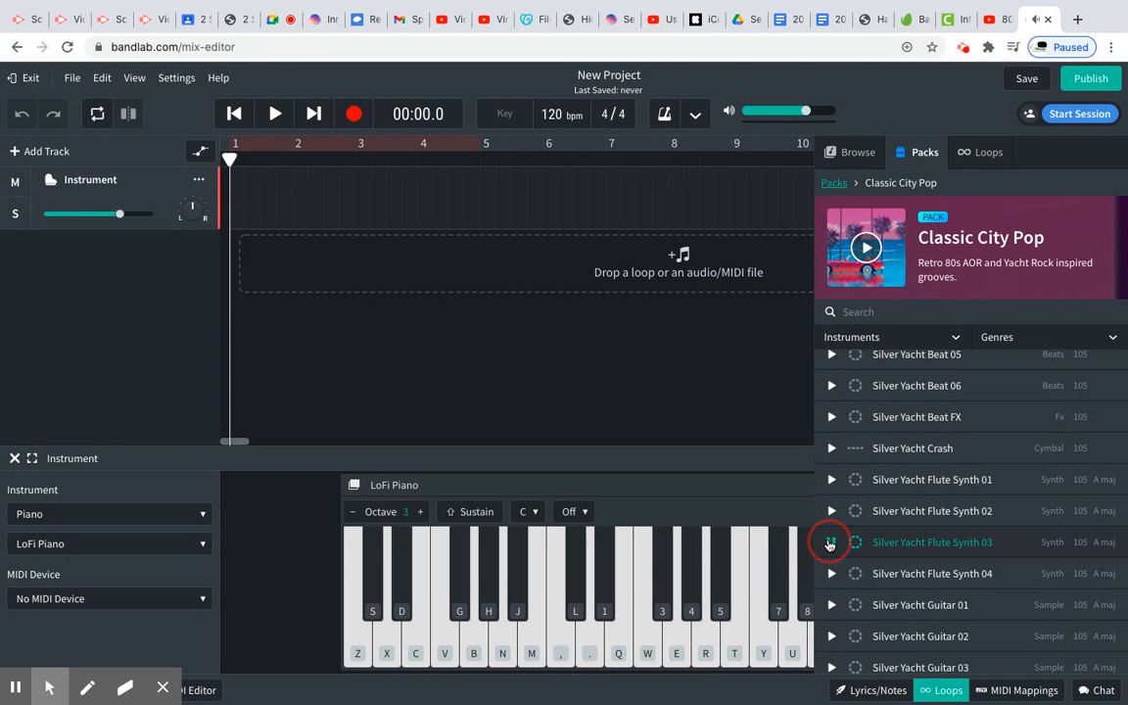
- Preview the Silver Yacht Guitar 01 loop and place it on a new track starting at bar 1
{"action": "left_click", "coordinate": [831, 604]}
{"action": "scroll", "coordinate": [938, 624], "scroll_direction": "down", "scroll_amount": 2}
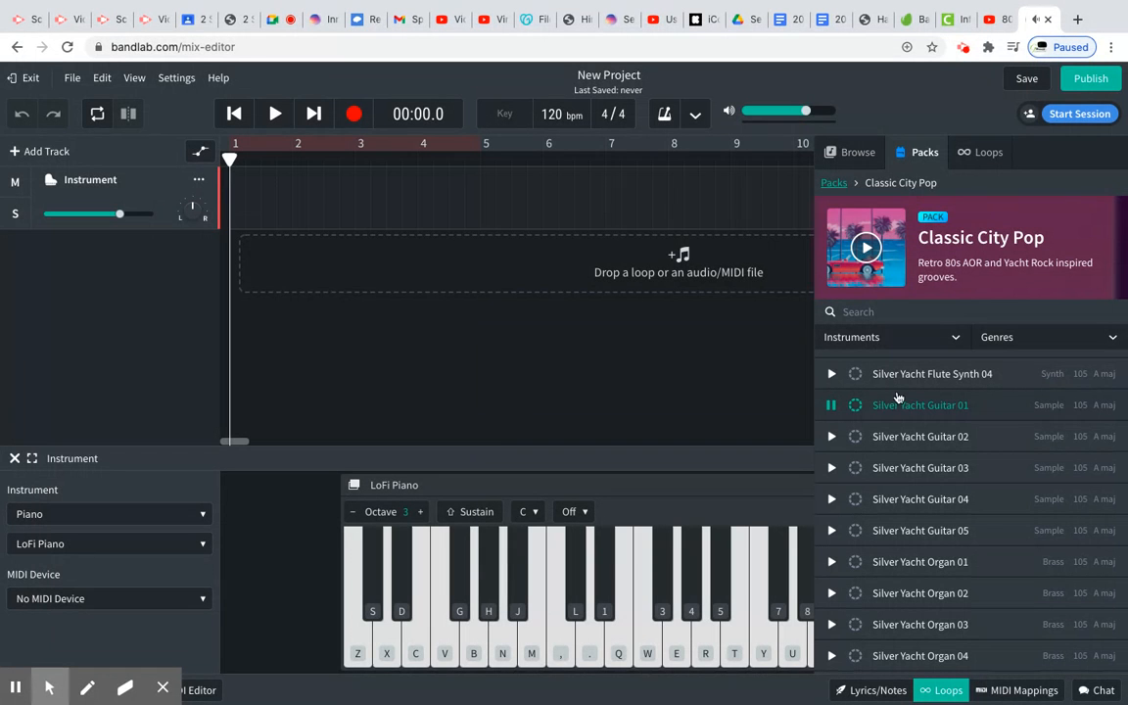
{"action": "left_click_drag", "start_coordinate": [893, 413], "coordinate": [265, 235]}
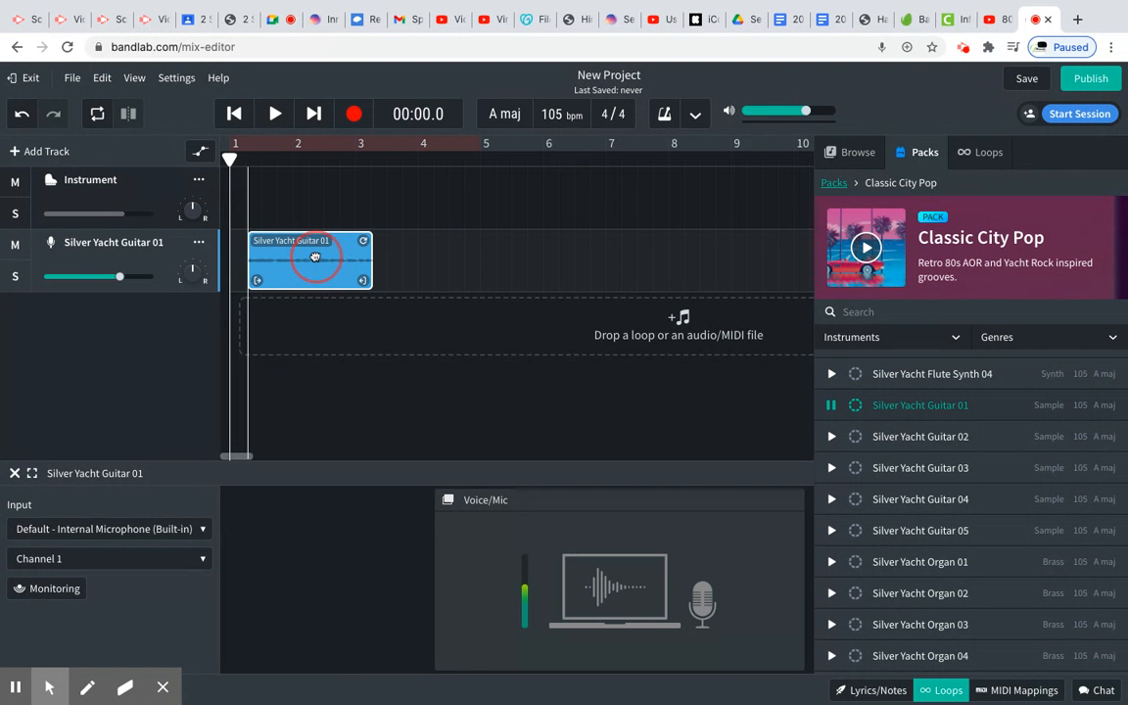
{"action": "left_click_drag", "start_coordinate": [310, 252], "coordinate": [265, 259]}
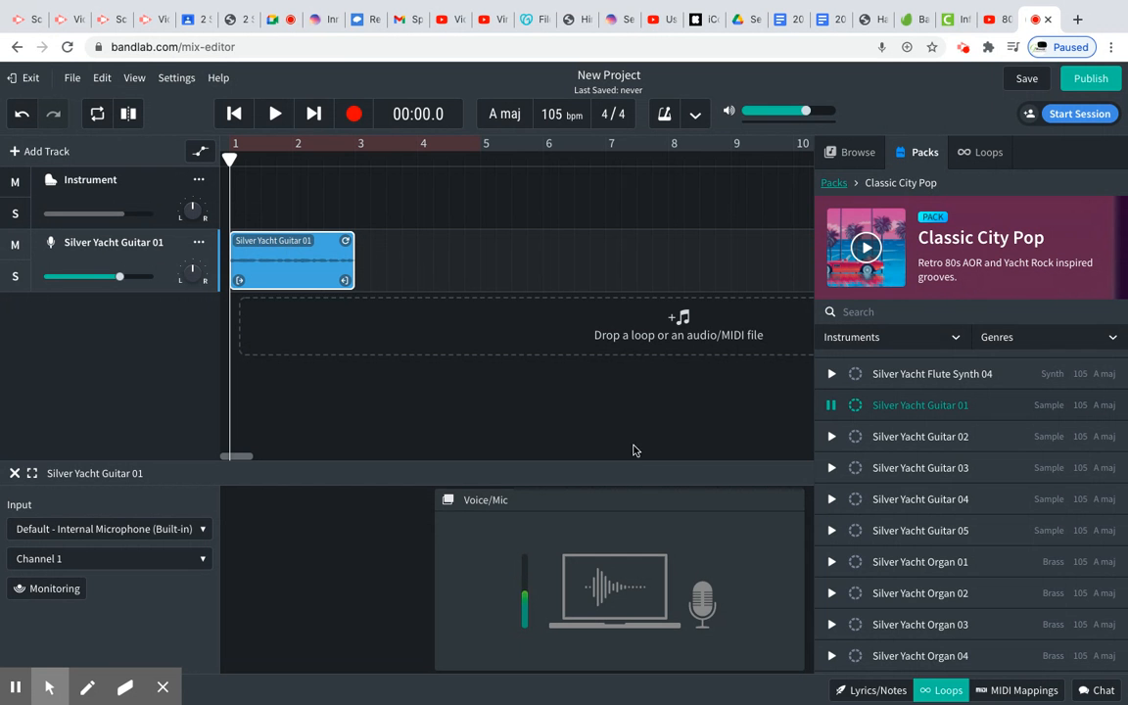
- Preview the Silver Yacht Organ 01 loop and place it on a new track starting at bar 3, where the guitar ends
{"action": "left_click", "coordinate": [830, 564]}
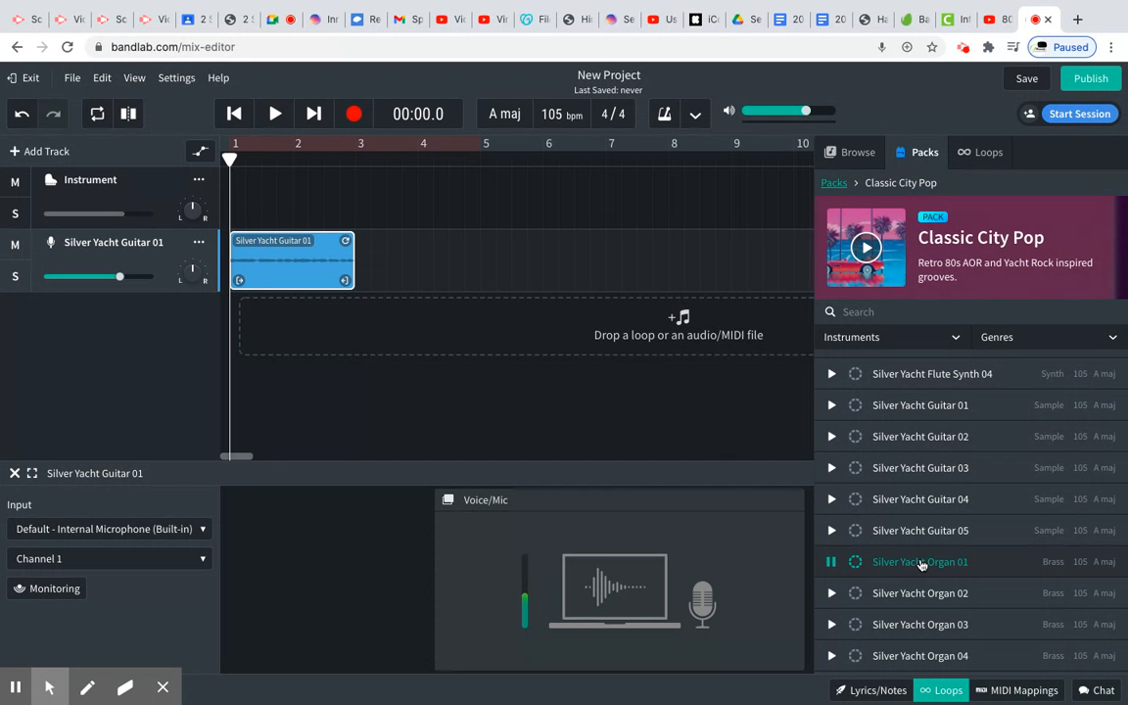
{"action": "left_click_drag", "start_coordinate": [920, 563], "coordinate": [370, 328]}
{"action": "left_click_drag", "start_coordinate": [465, 334], "coordinate": [448, 370]}
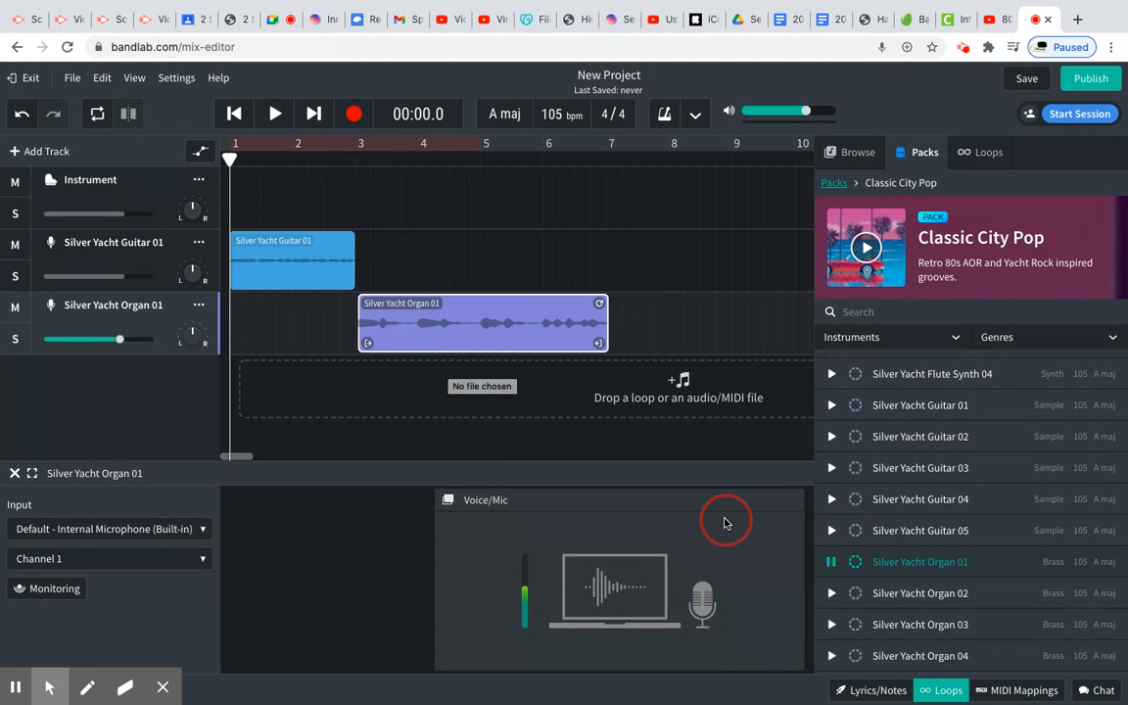
- Audition the Silver Yacht Perc 01, Perc 02 and Perc 03 percussion loops
{"action": "scroll", "coordinate": [927, 607], "scroll_direction": "down", "scroll_amount": 1}
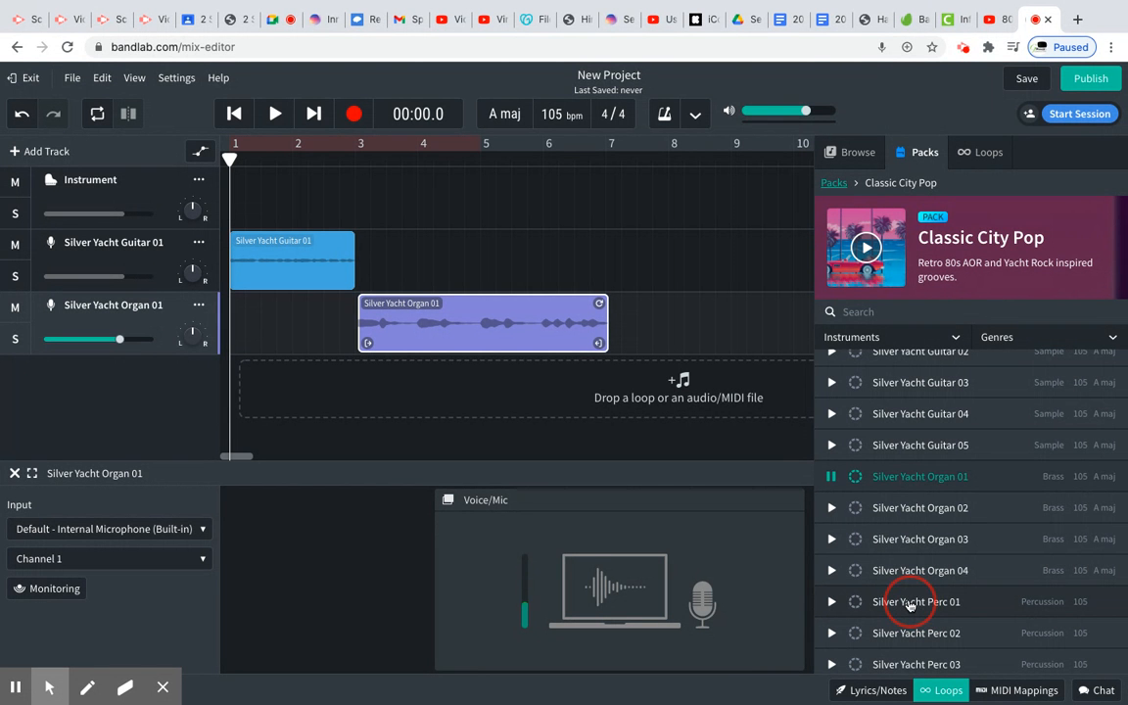
{"action": "left_click", "coordinate": [909, 604]}
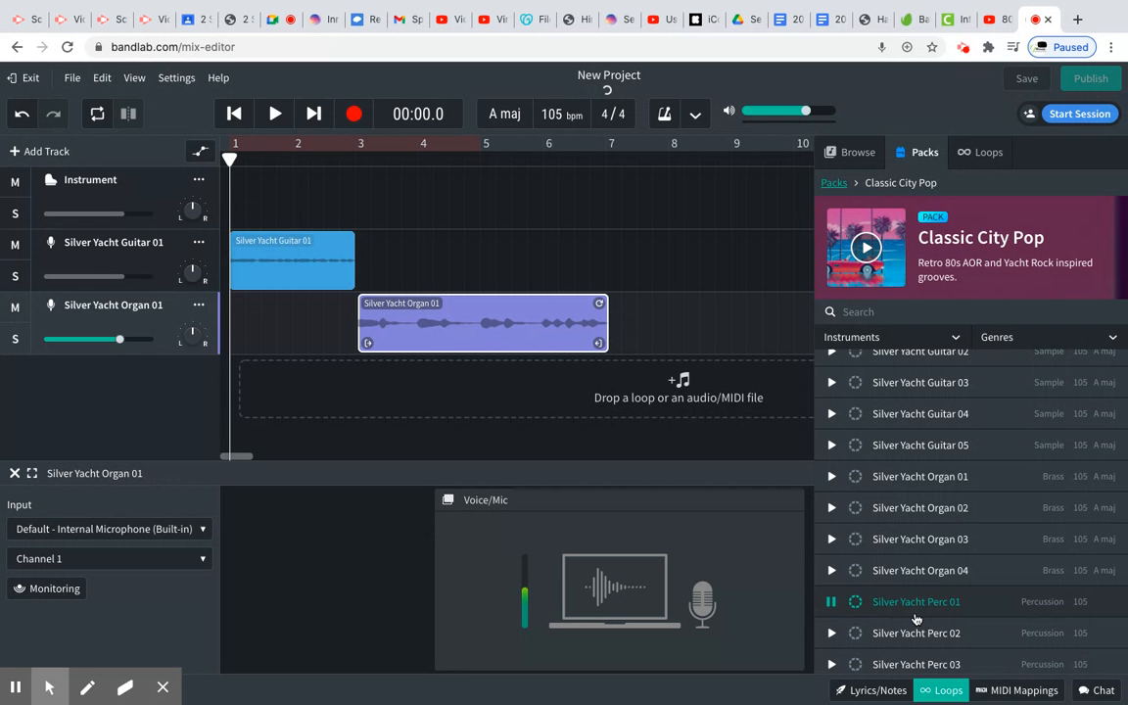
{"action": "scroll", "coordinate": [915, 619], "scroll_direction": "down", "scroll_amount": 3}
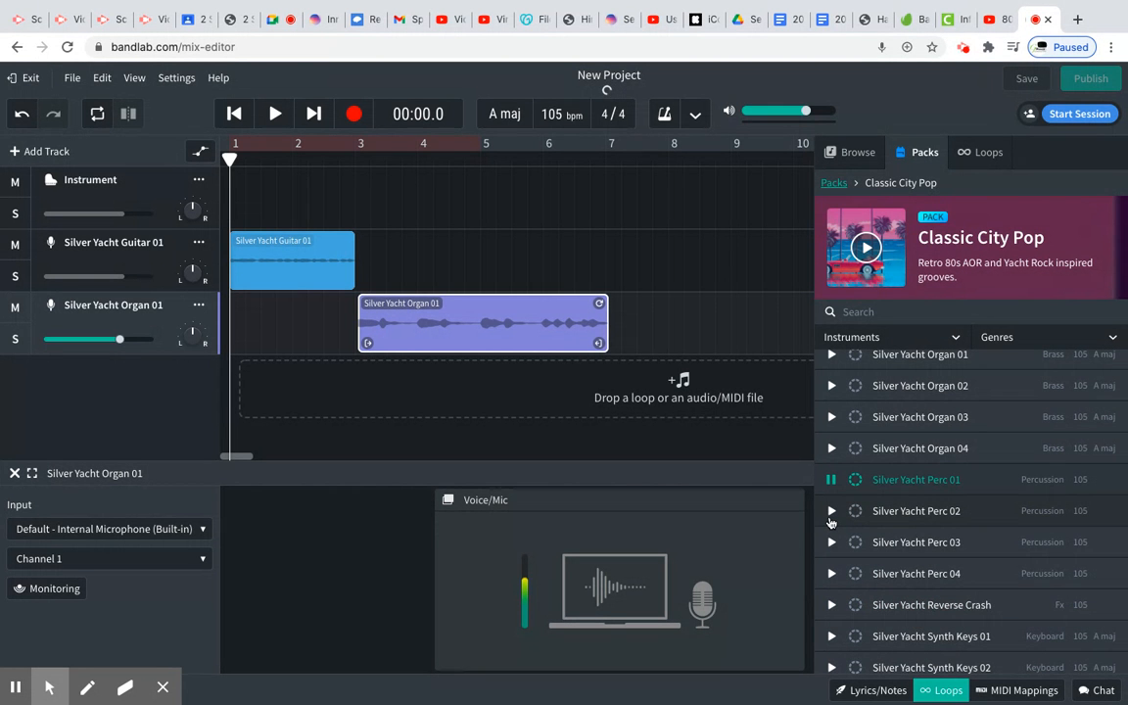
{"action": "left_click", "coordinate": [830, 513]}
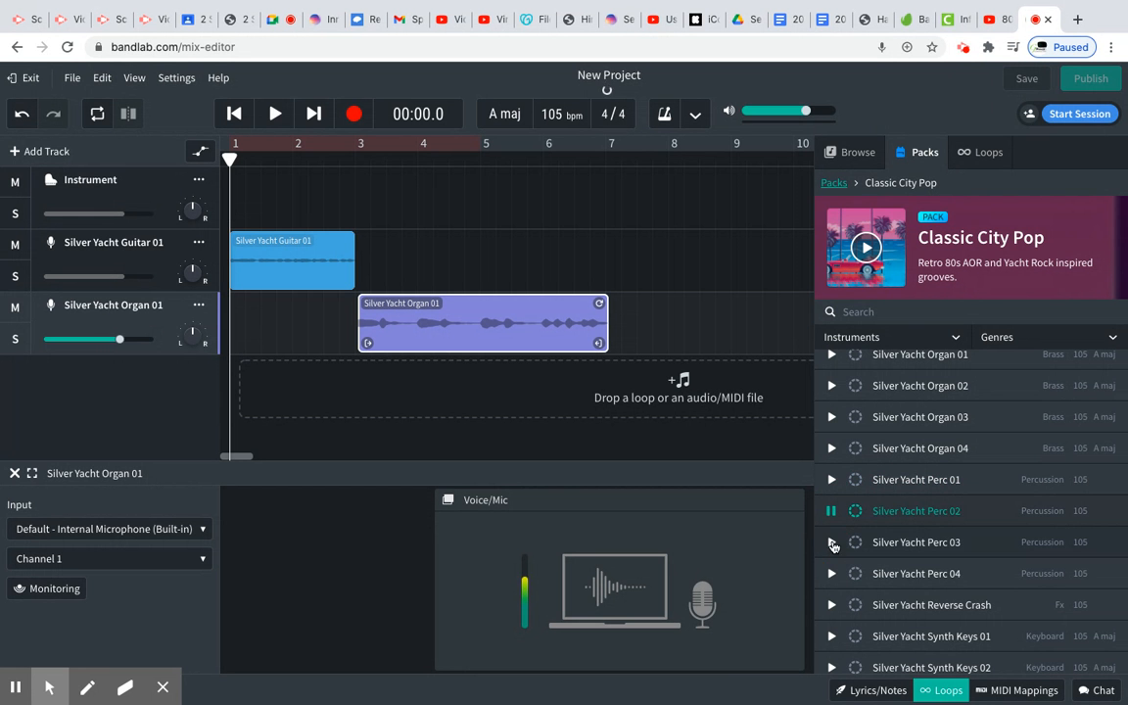
{"action": "left_click", "coordinate": [831, 541]}
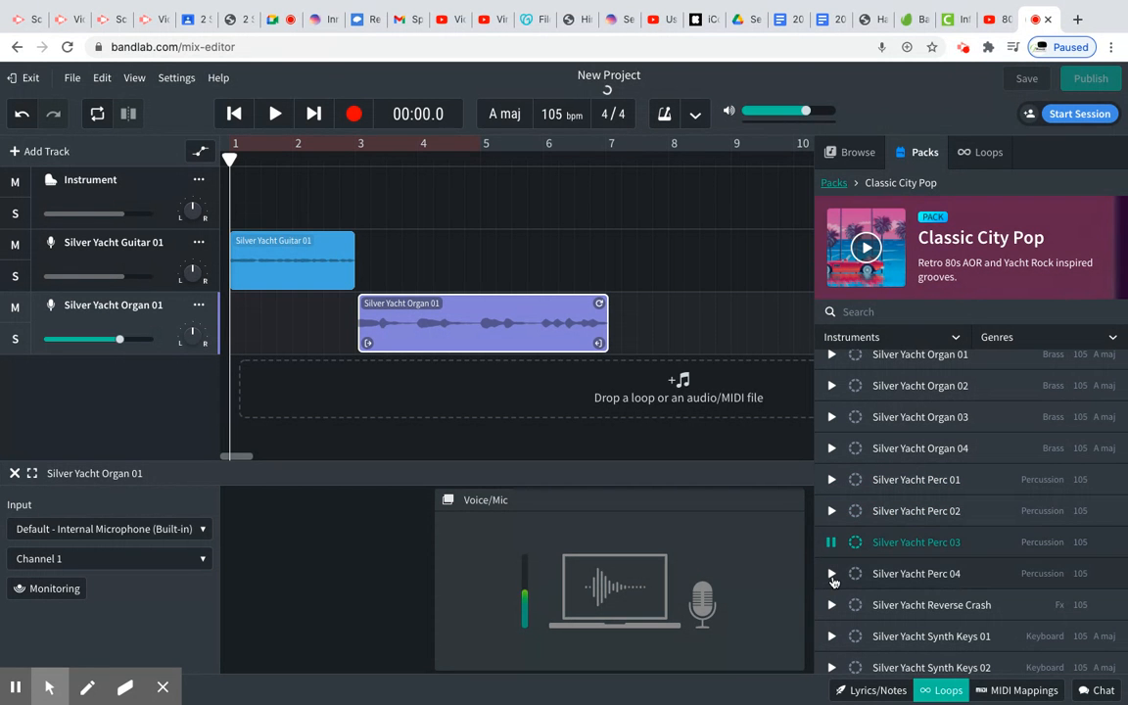
- Preview the Silver Yacht Perc 04 loop and place it on a new track below the organ, starting shortly after bar 2
{"action": "left_click", "coordinate": [831, 576]}
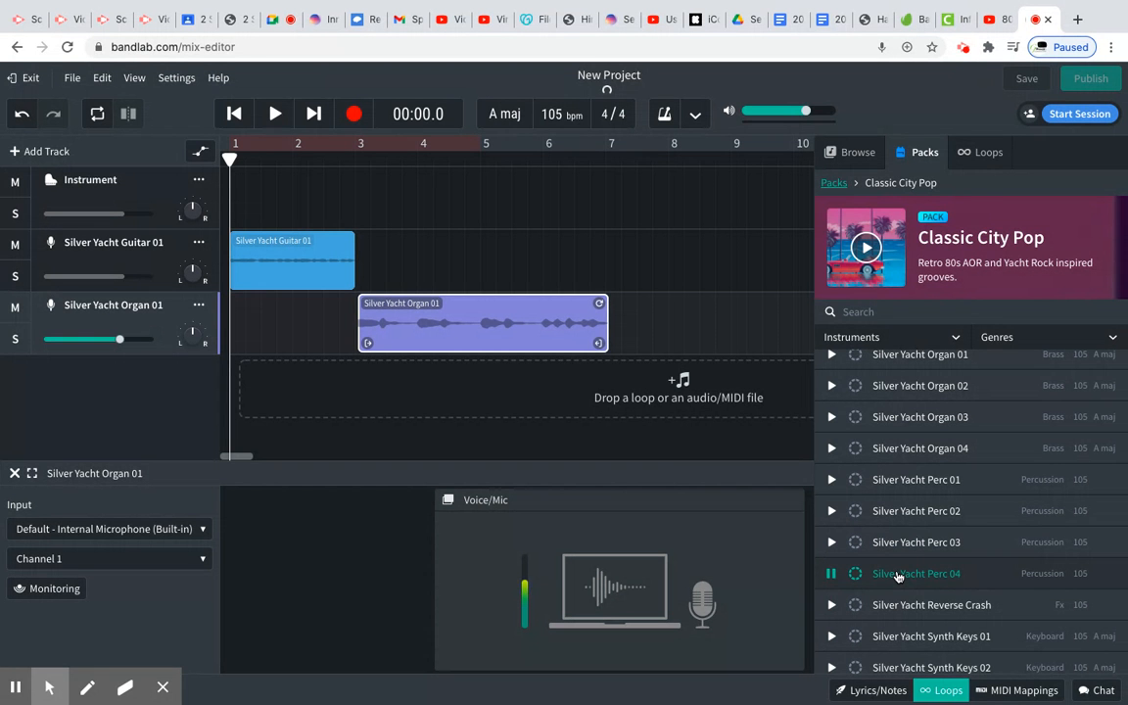
{"action": "left_click_drag", "start_coordinate": [897, 576], "coordinate": [327, 379]}
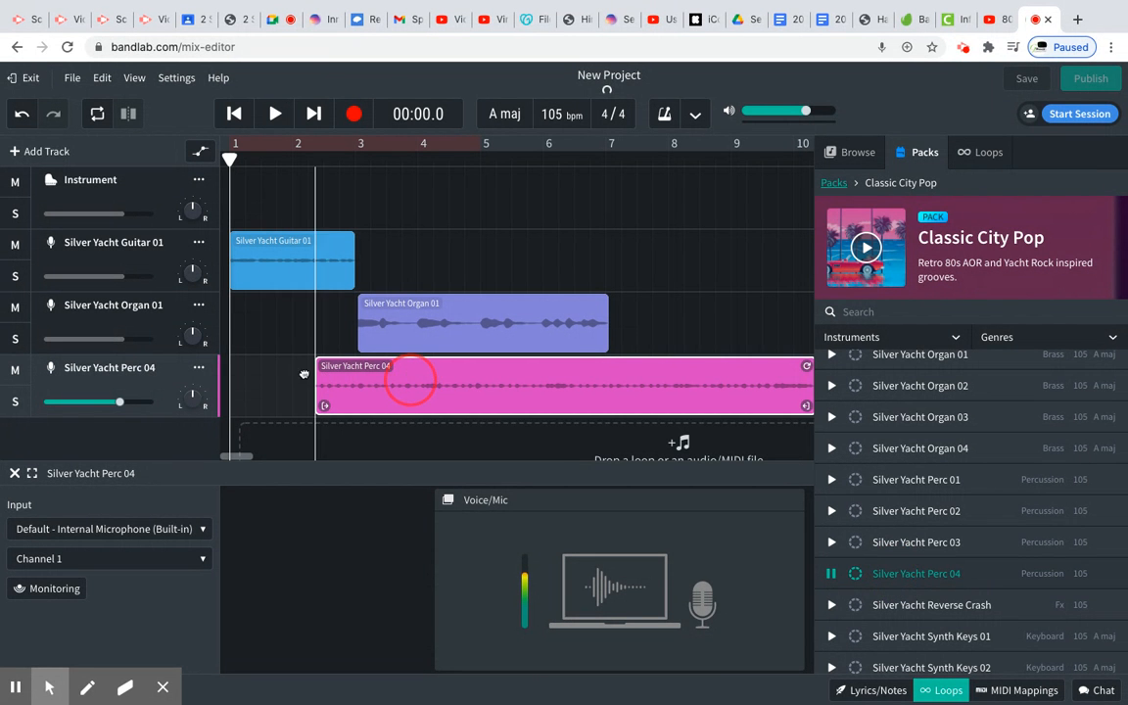
- Move the Perc 04 clip to start at bar 1 and loop the Guitar 01 clip until shortly before bar 5
{"action": "left_click_drag", "start_coordinate": [303, 375], "coordinate": [287, 372]}
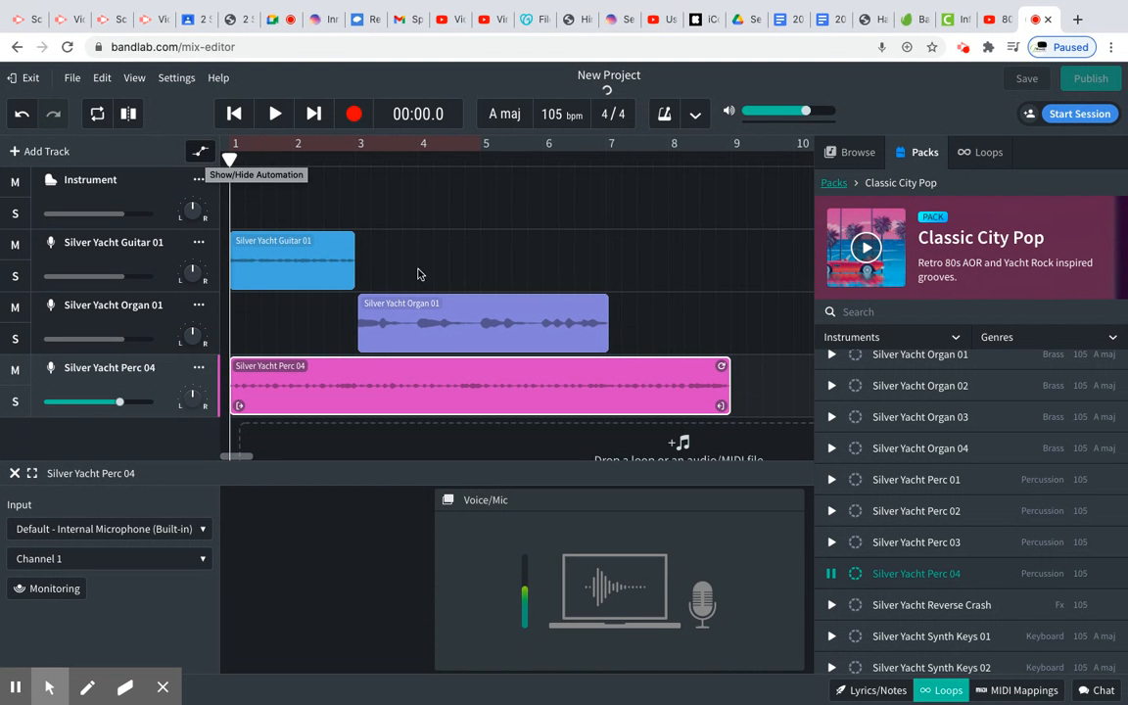
{"action": "left_click", "coordinate": [321, 242]}
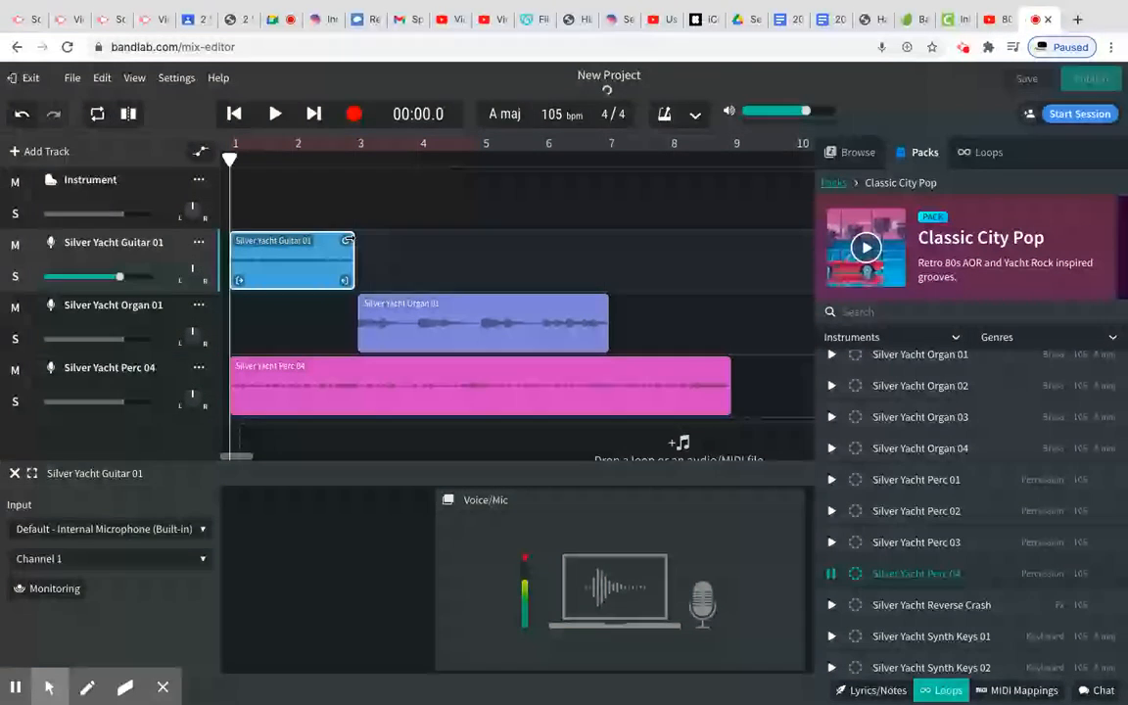
{"action": "left_click_drag", "start_coordinate": [347, 239], "coordinate": [464, 235]}
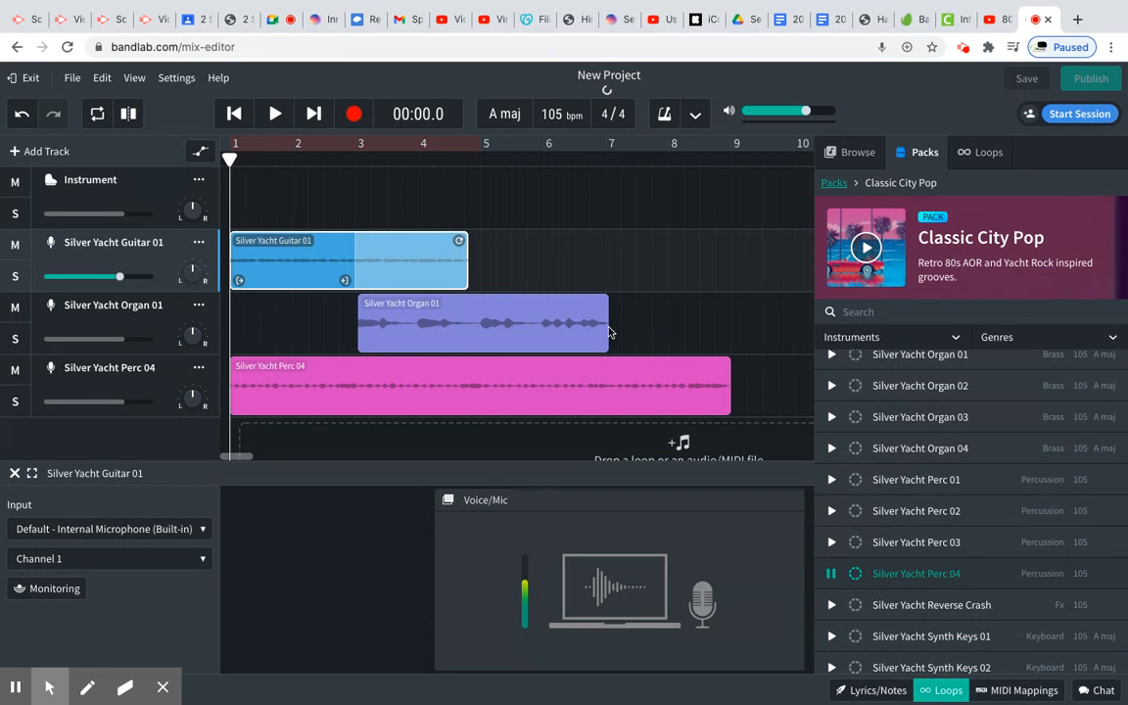
- Trim the end of the Organ 01 clip to about two thirds through bar 5 and play back the arrangement
{"action": "left_click", "coordinate": [570, 326]}
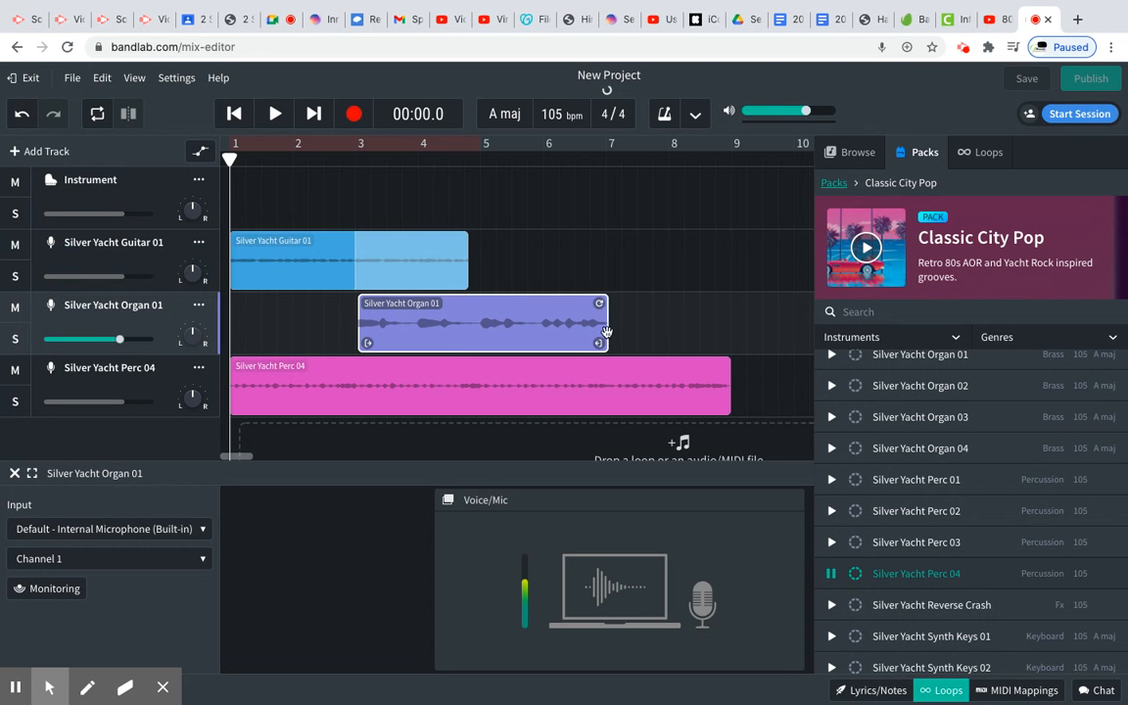
{"action": "left_click_drag", "start_coordinate": [587, 340], "coordinate": [517, 334]}
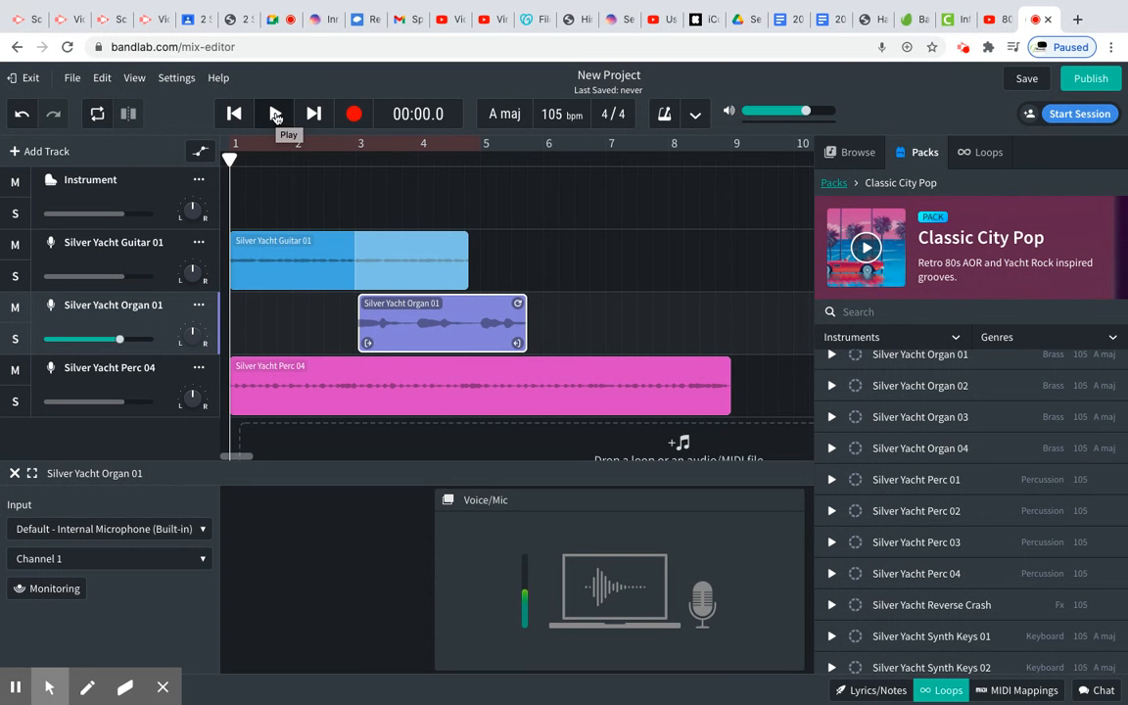
{"action": "left_click", "coordinate": [276, 116]}
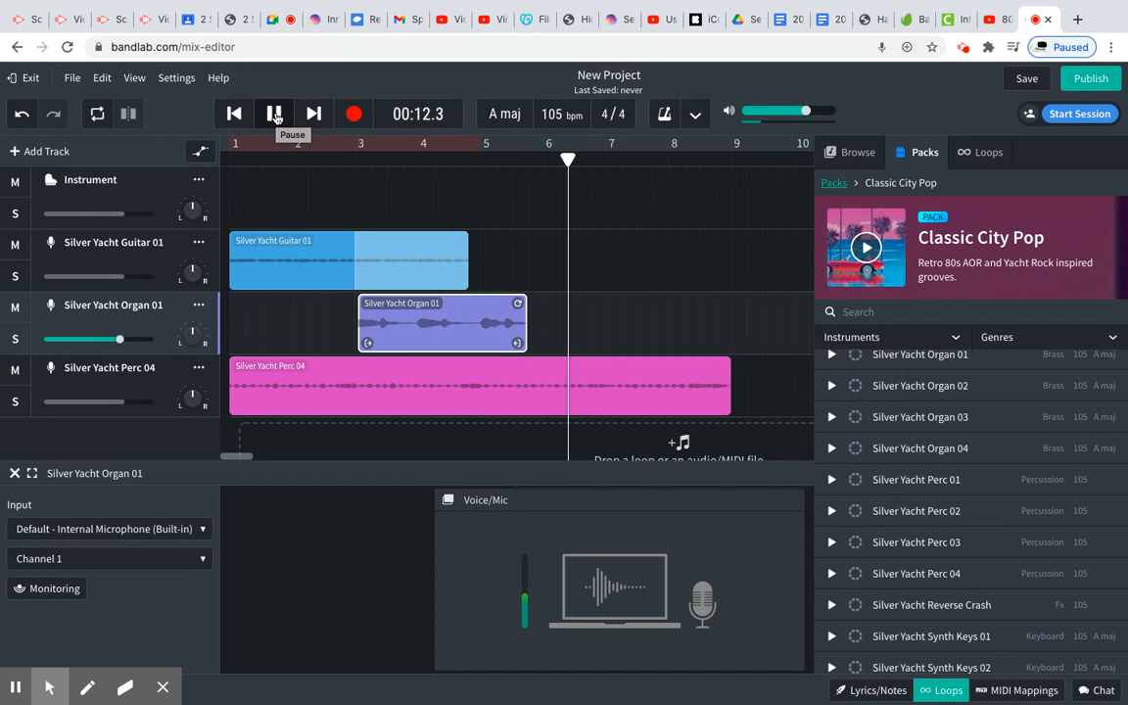
{"action": "left_click", "coordinate": [275, 113]}
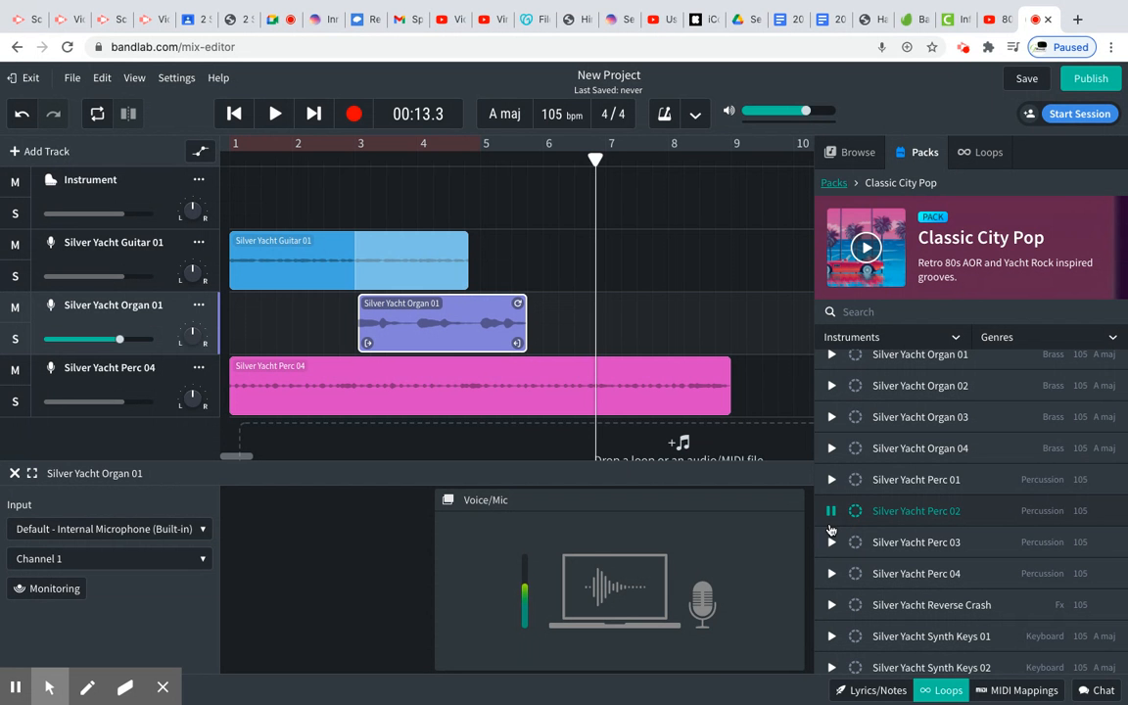
- Preview the Silver Yacht Organ 02 loop and place it on the Organ 01 track at the playhead, shortly before bar 7
{"action": "scroll", "coordinate": [920, 470], "scroll_direction": "up", "scroll_amount": 1}
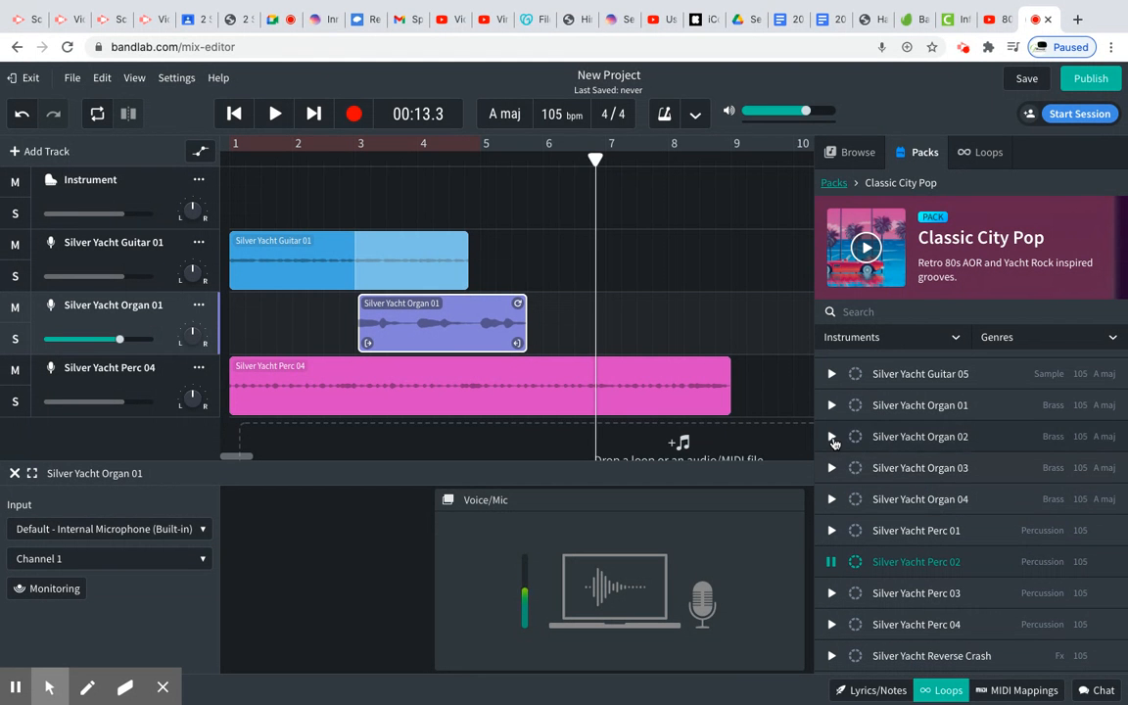
{"action": "left_click", "coordinate": [831, 436]}
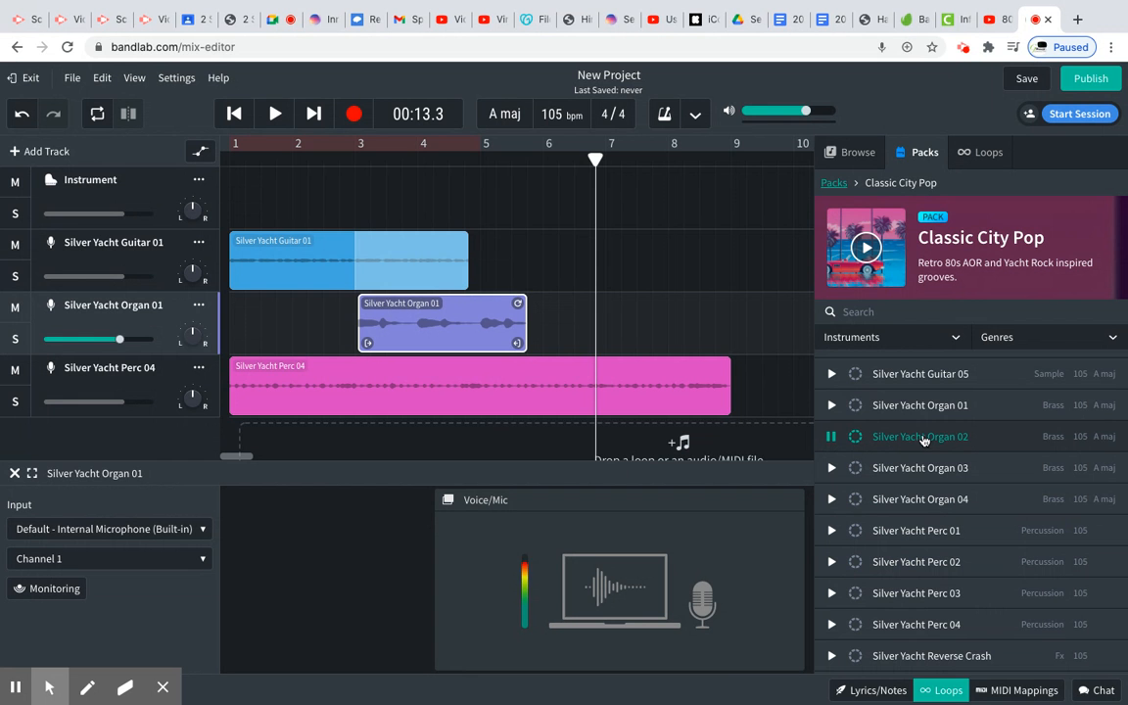
{"action": "left_click_drag", "start_coordinate": [916, 440], "coordinate": [635, 321]}
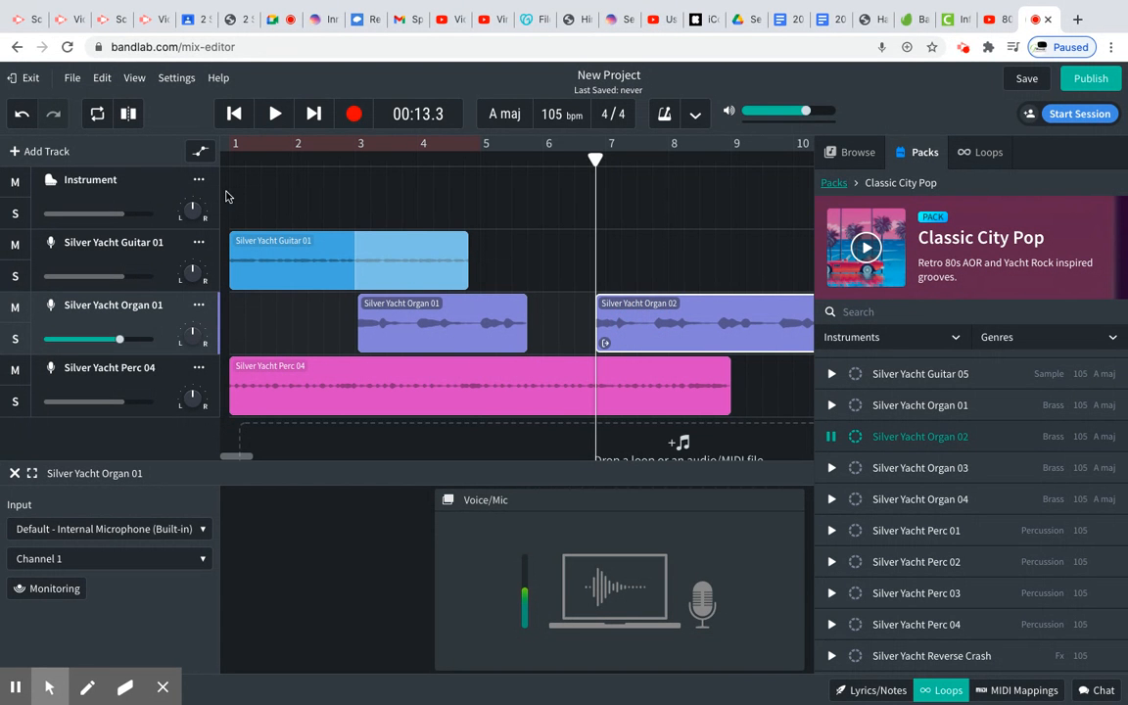
- Play the arrangement from the beginning and examine how the organ and percussion clips line up along the timeline
{"action": "left_click", "coordinate": [233, 114]}
{"action": "left_click", "coordinate": [274, 114]}
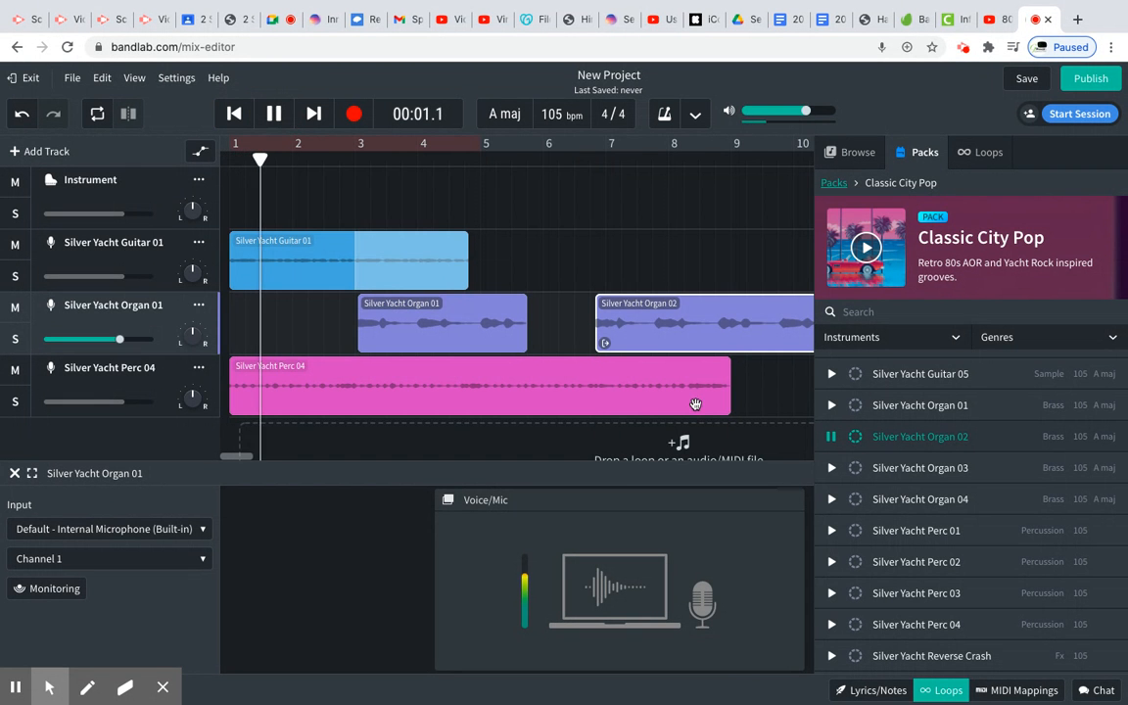
{"action": "scroll", "coordinate": [694, 403], "scroll_direction": "right", "scroll_amount": 2}
{"action": "scroll", "coordinate": [695, 410], "scroll_direction": "right", "scroll_amount": 5}
{"action": "scroll", "coordinate": [695, 409], "scroll_direction": "down", "scroll_amount": 1}
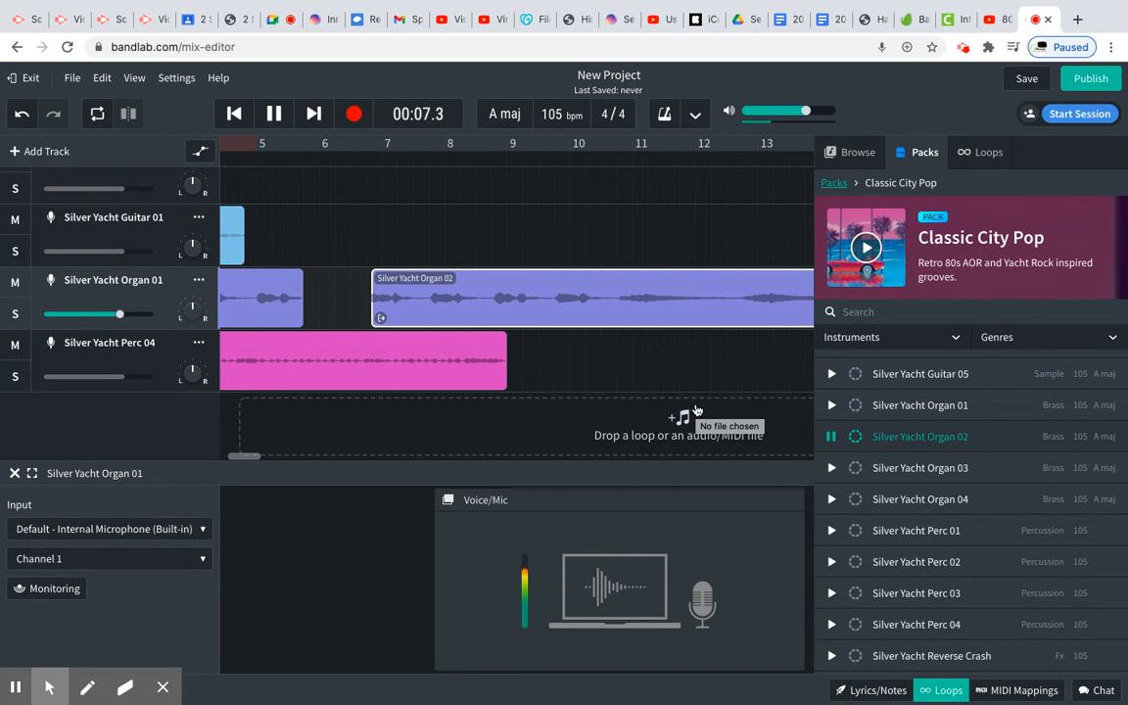
{"action": "scroll", "coordinate": [479, 352], "scroll_direction": "up", "scroll_amount": 1}
{"action": "scroll", "coordinate": [480, 352], "scroll_direction": "left", "scroll_amount": 3}
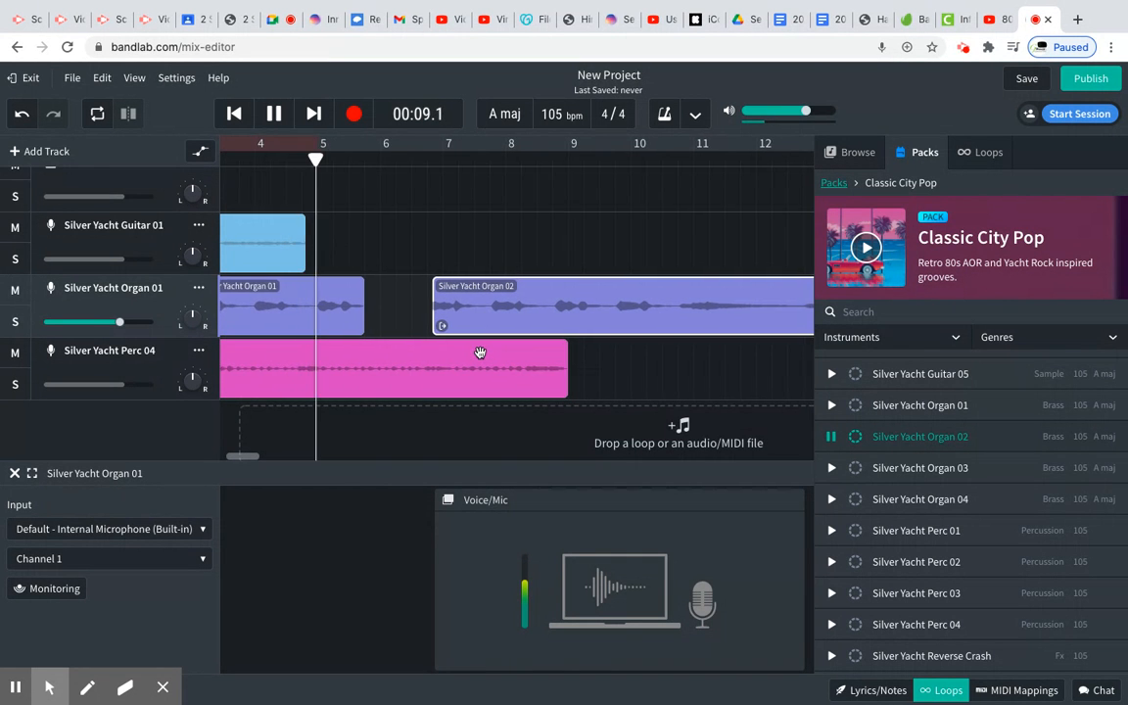
{"action": "scroll", "coordinate": [479, 352], "scroll_direction": "right", "scroll_amount": 1}
{"action": "scroll", "coordinate": [479, 352], "scroll_direction": "right", "scroll_amount": 2}
{"action": "scroll", "coordinate": [480, 353], "scroll_direction": "down", "scroll_amount": 1}
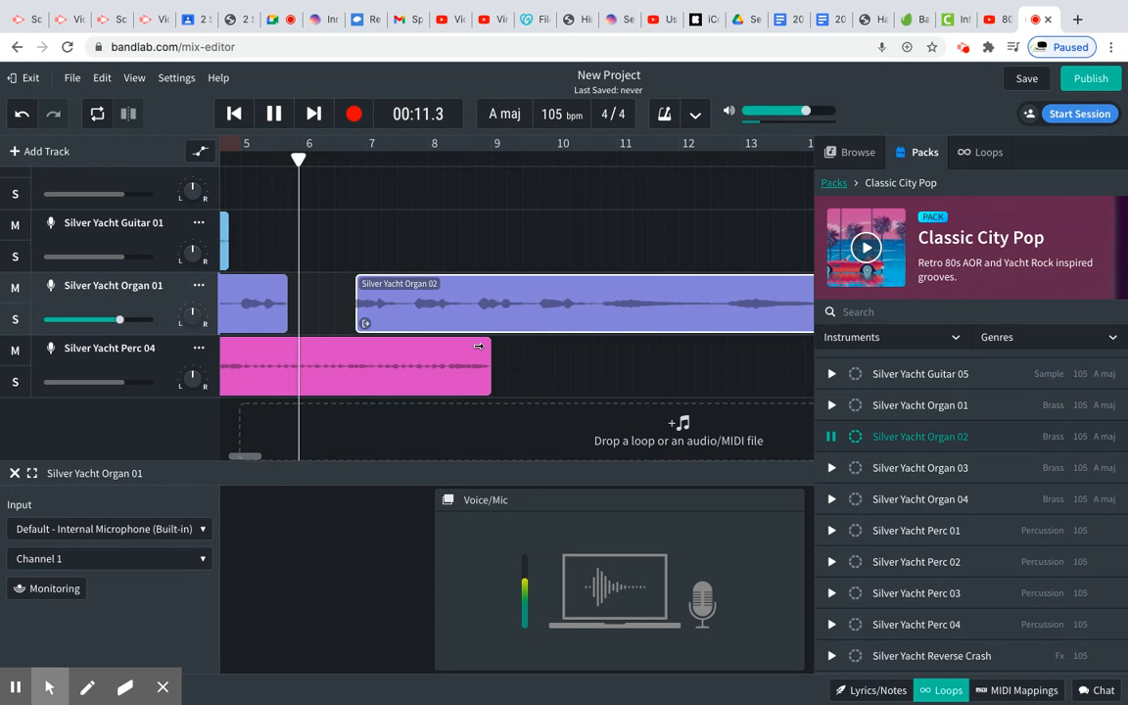
- Extend the looped Perc 04 clip to finish together with the Organ 02 clip, shortly before bar 15
{"action": "left_click_drag", "start_coordinate": [479, 346], "coordinate": [737, 358]}
{"action": "scroll", "coordinate": [740, 362], "scroll_direction": "right", "scroll_amount": 3}
{"action": "scroll", "coordinate": [740, 363], "scroll_direction": "down", "scroll_amount": 1}
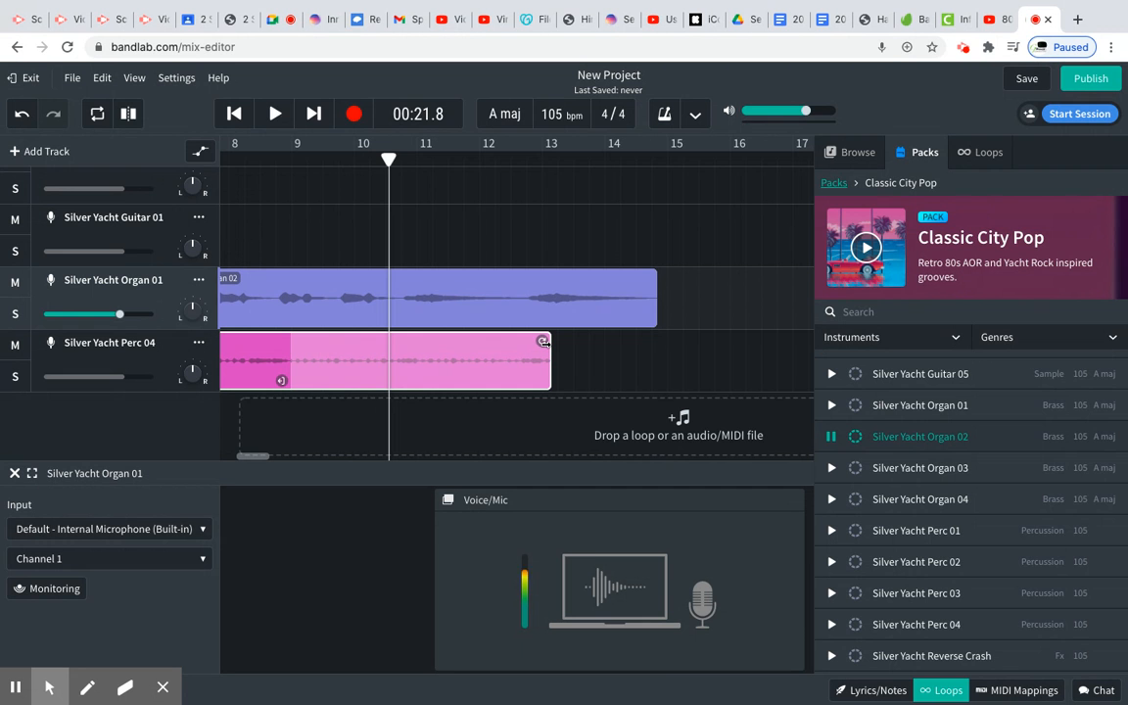
{"action": "key", "text": "space"}
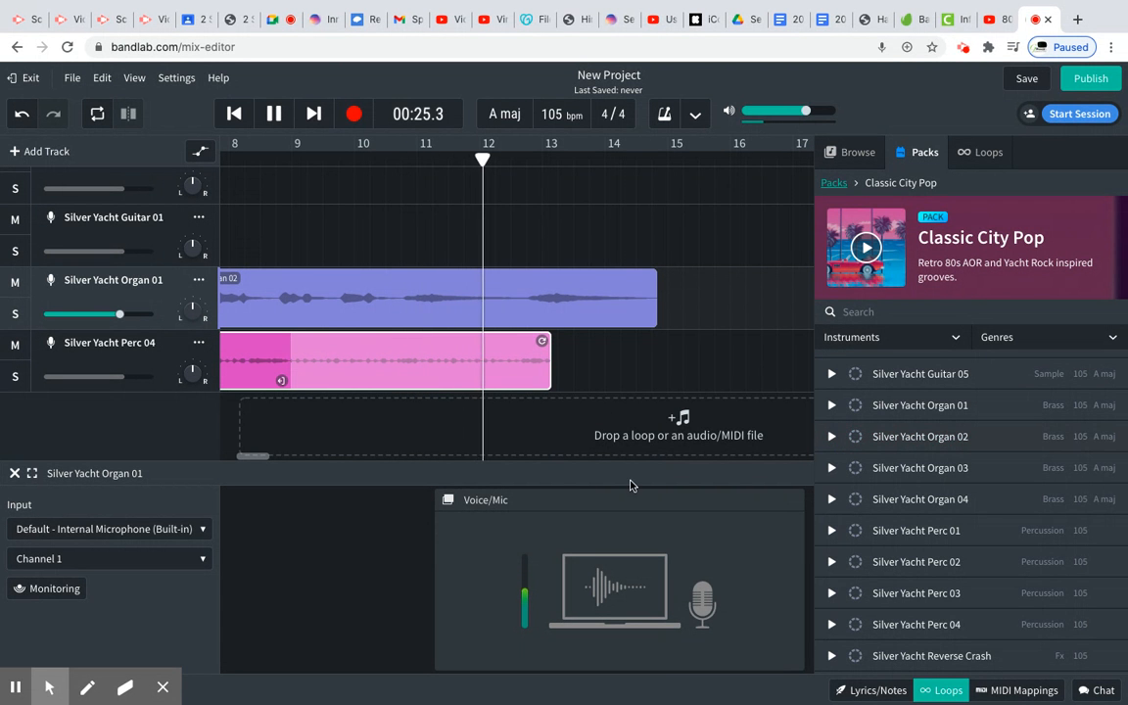
{"action": "left_click_drag", "start_coordinate": [549, 350], "coordinate": [652, 346]}
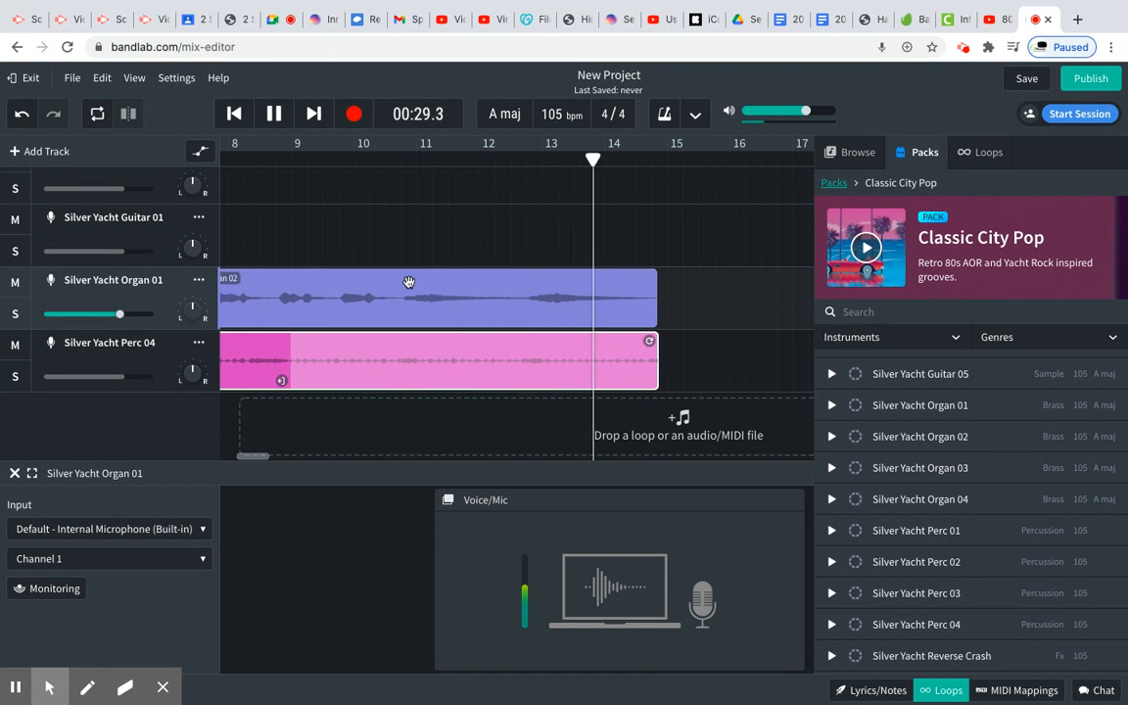
- Replay the arrangement from around the start of the Organ 02 clip, stop it, and preview the Silver Yacht Reverse Crash loop
{"action": "scroll", "coordinate": [408, 282], "scroll_direction": "left", "scroll_amount": 3}
{"action": "left_click", "coordinate": [369, 166]}
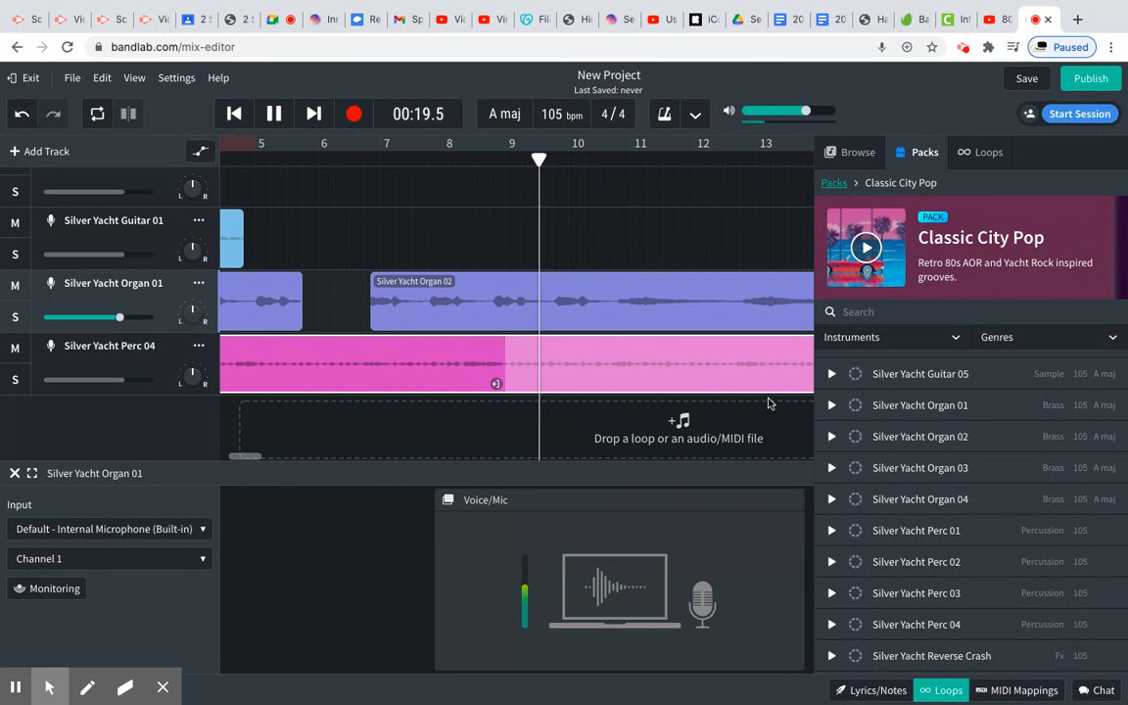
{"action": "key", "text": "space"}
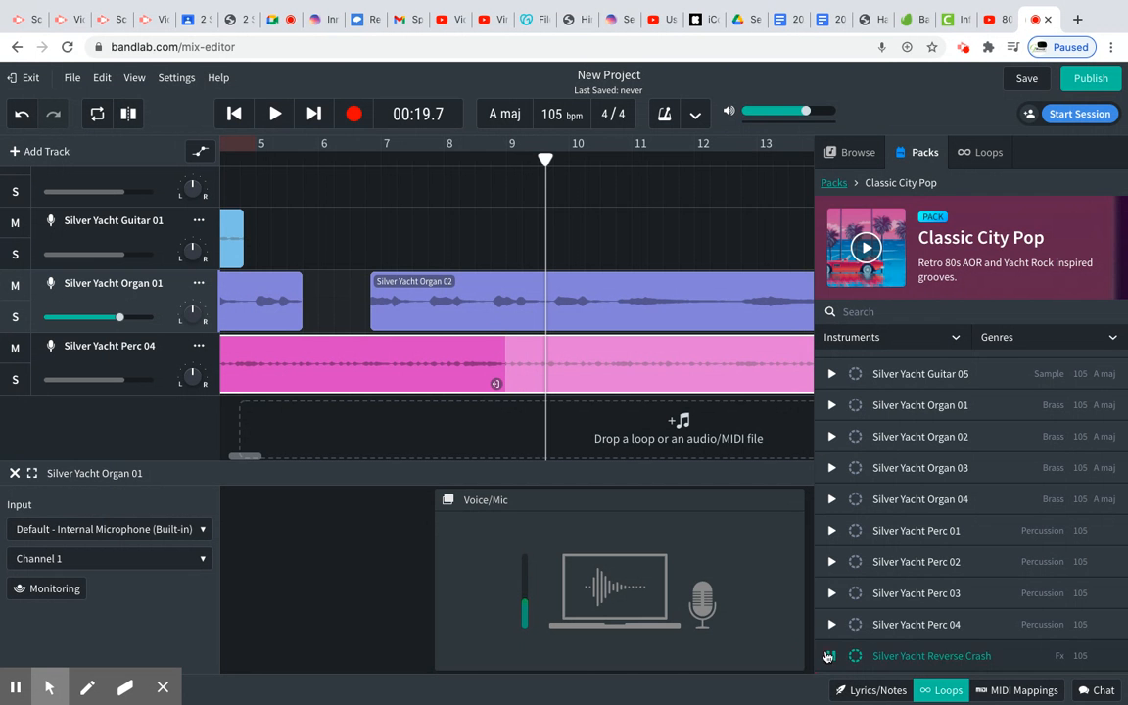
- Shift the Guitar 01, Organ 01 and Organ 02 clips later together so the guitar starts about a third into bar 4
{"action": "scroll", "coordinate": [938, 664], "scroll_direction": "down", "scroll_amount": 3}
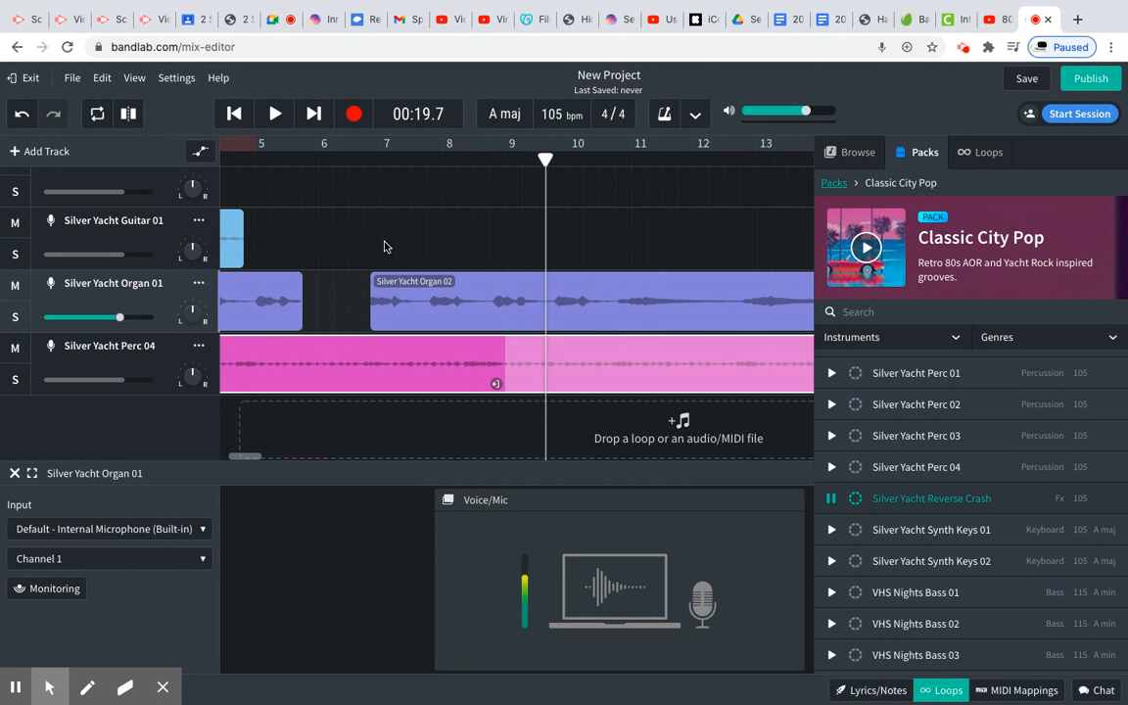
{"action": "scroll", "coordinate": [384, 245], "scroll_direction": "left", "scroll_amount": 4}
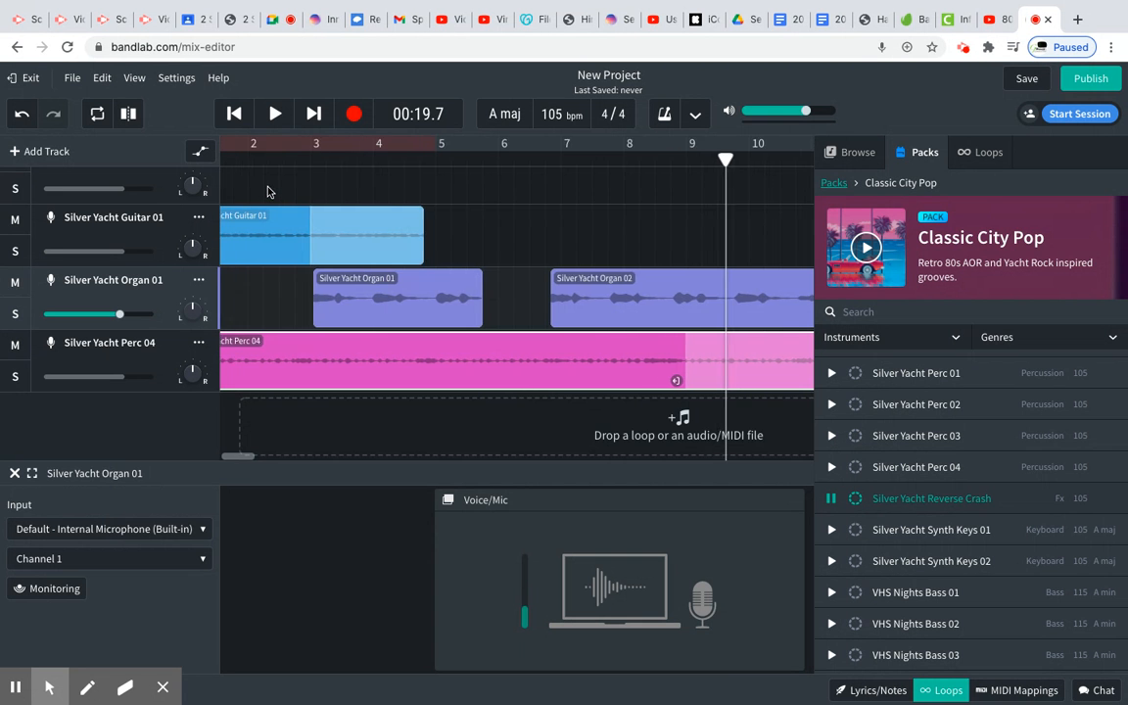
{"action": "scroll", "coordinate": [268, 193], "scroll_direction": "left", "scroll_amount": 1}
{"action": "scroll", "coordinate": [268, 193], "scroll_direction": "up", "scroll_amount": 1}
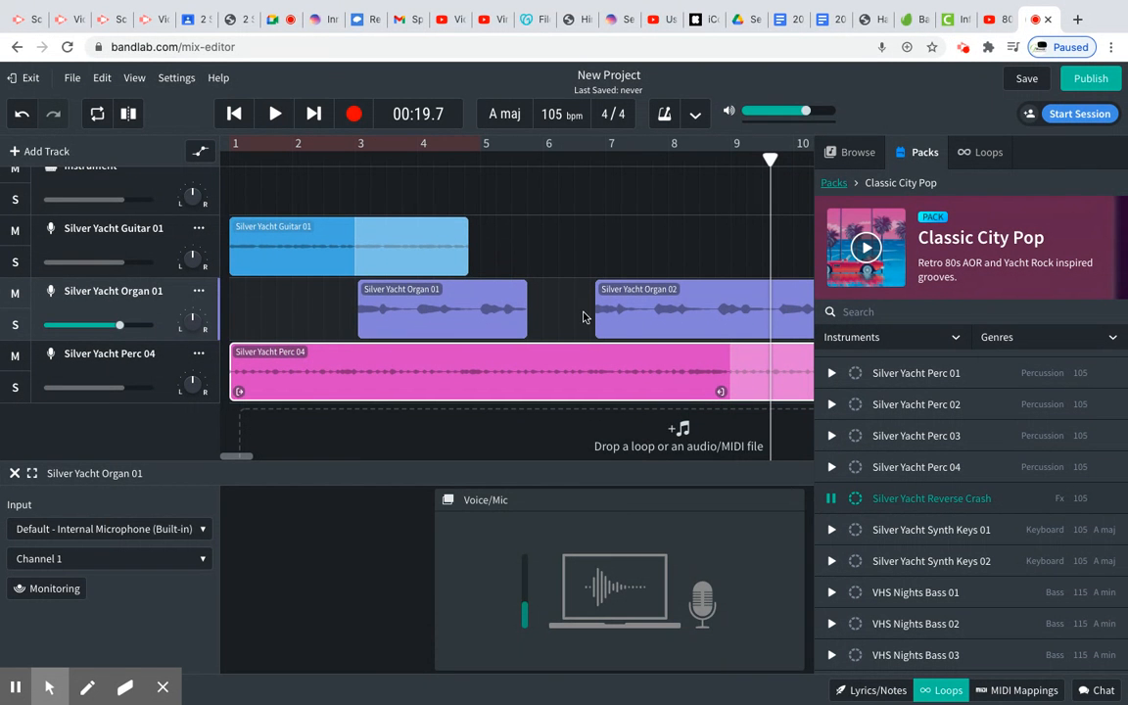
{"action": "left_click_drag", "start_coordinate": [268, 186], "coordinate": [840, 300]}
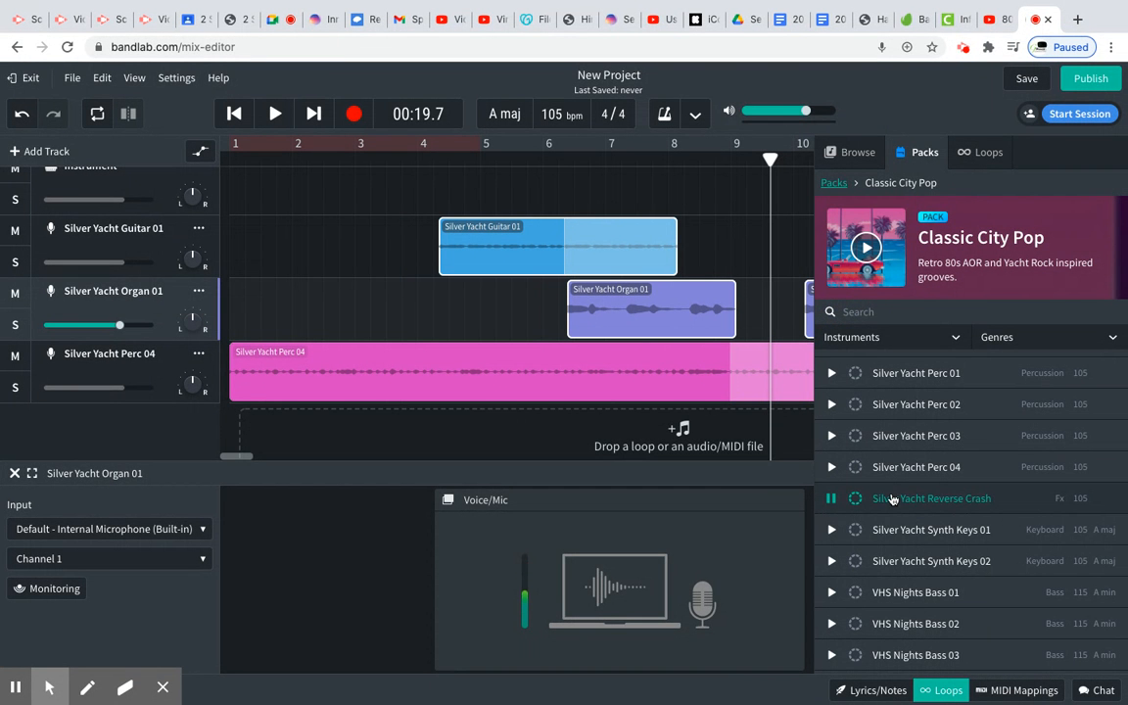
{"action": "left_click_drag", "start_coordinate": [891, 499], "coordinate": [217, 427]}
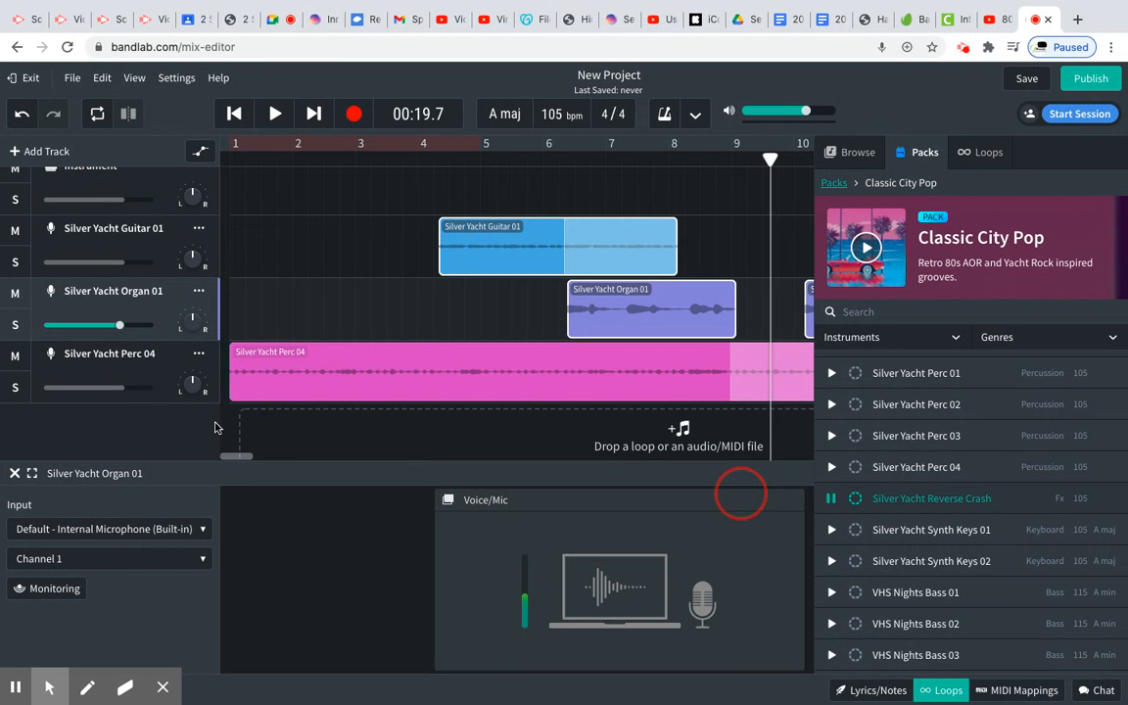
{"action": "scroll", "coordinate": [328, 427], "scroll_direction": "down", "scroll_amount": 1}
{"action": "scroll", "coordinate": [328, 427], "scroll_direction": "right", "scroll_amount": 1}
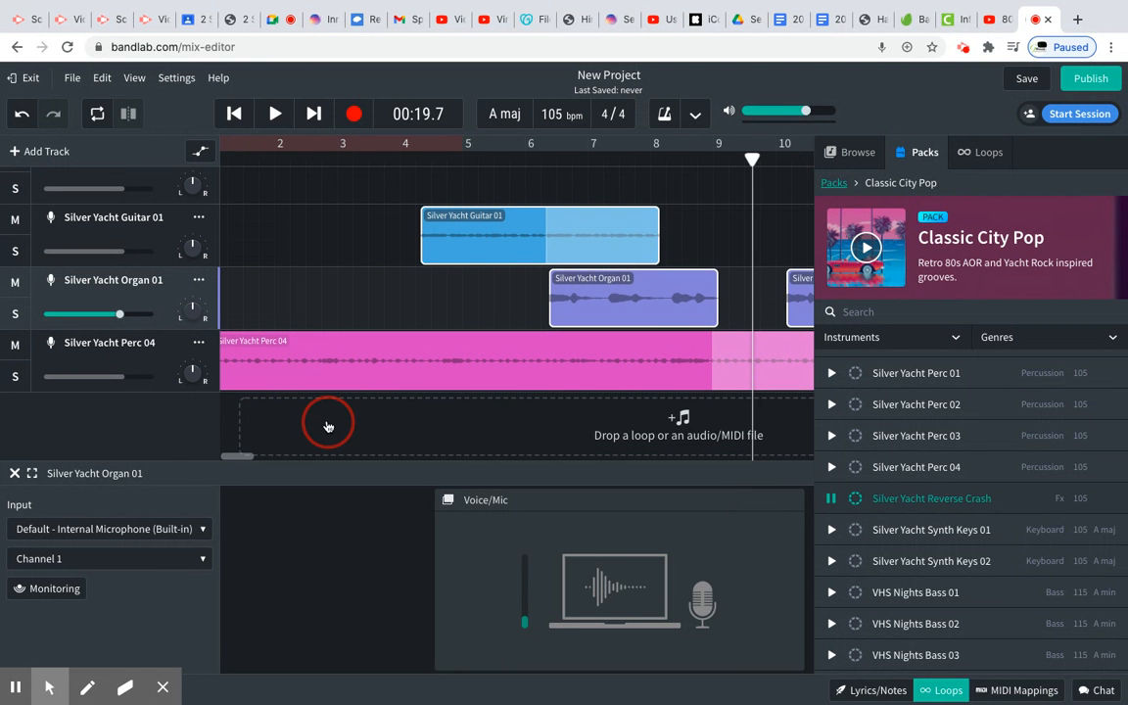
- Close the track's input settings and place the Silver Yacht Reverse Crash loop on a new track below Perc 04, starting at bar 1
{"action": "left_click", "coordinate": [14, 474]}
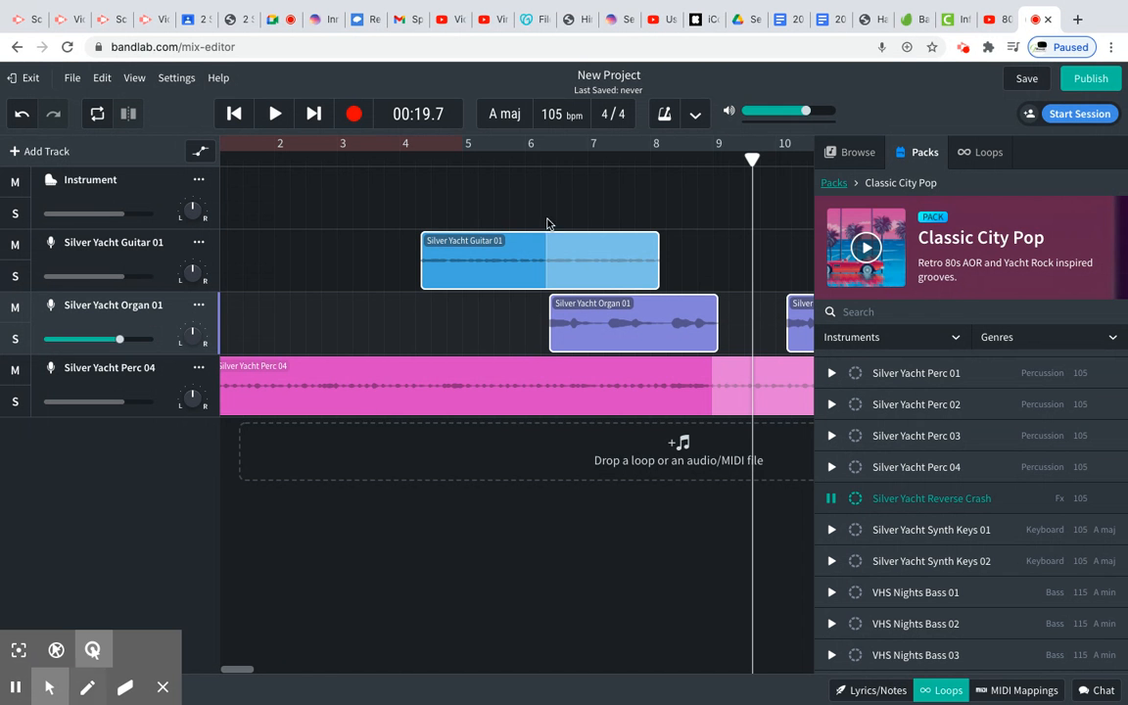
{"action": "scroll", "coordinate": [595, 397], "scroll_direction": "left", "scroll_amount": 1}
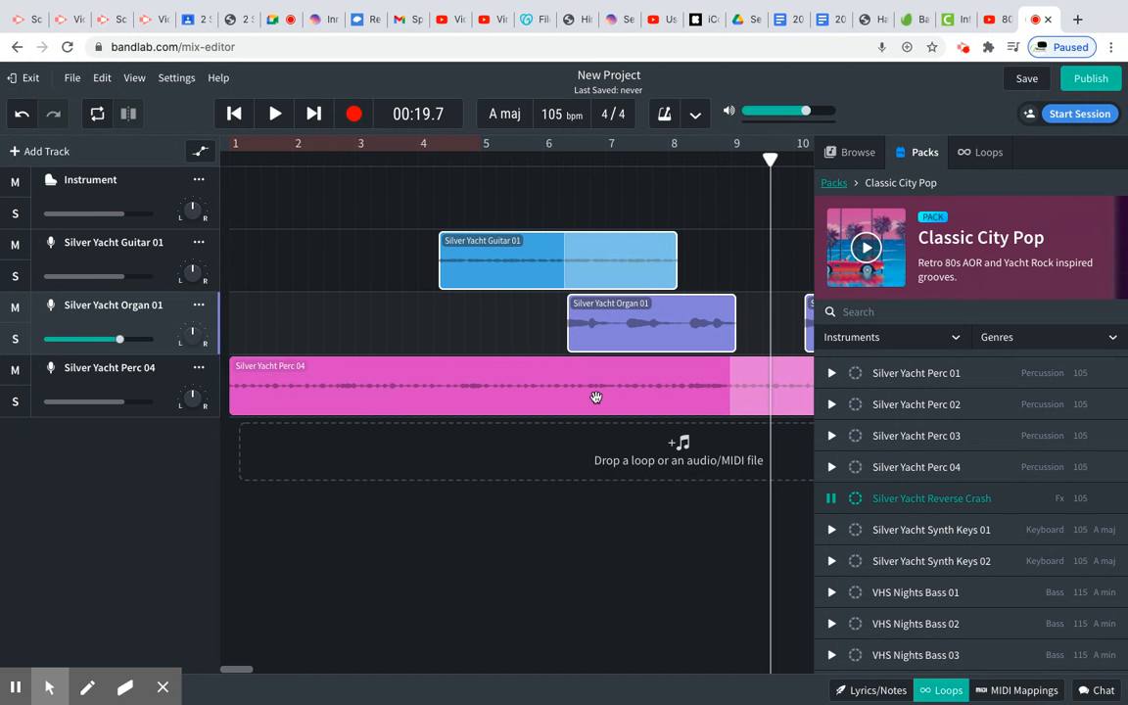
{"action": "scroll", "coordinate": [595, 397], "scroll_direction": "right", "scroll_amount": 15}
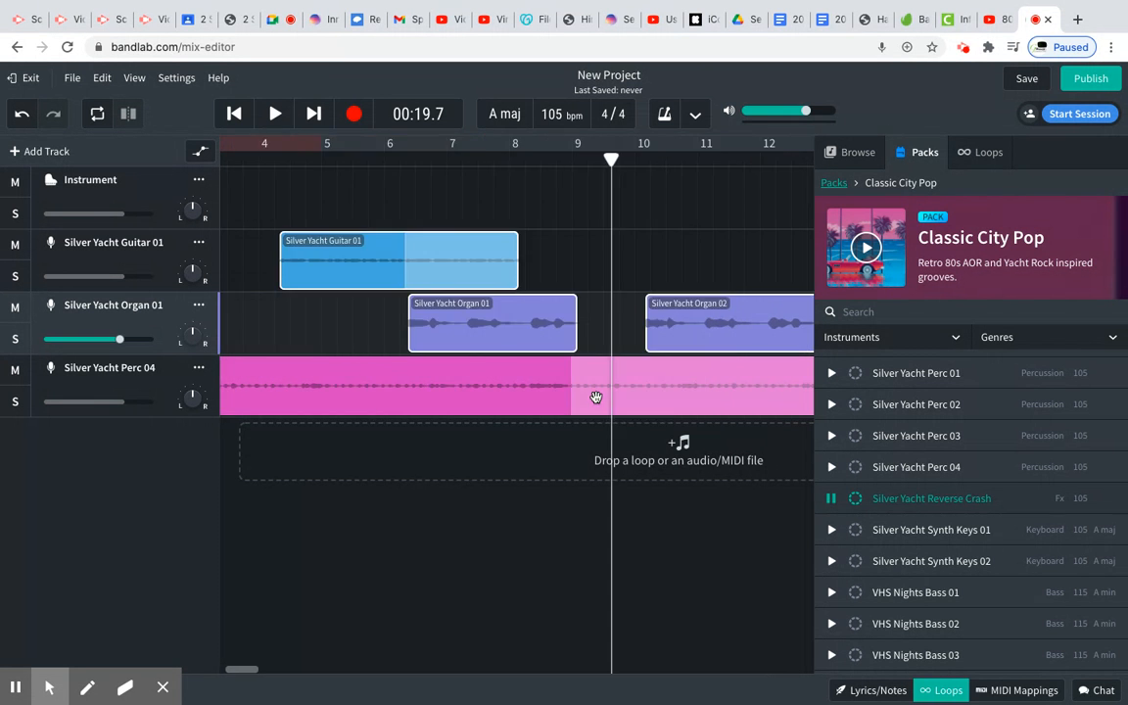
{"action": "scroll", "coordinate": [595, 399], "scroll_direction": "left", "scroll_amount": 15}
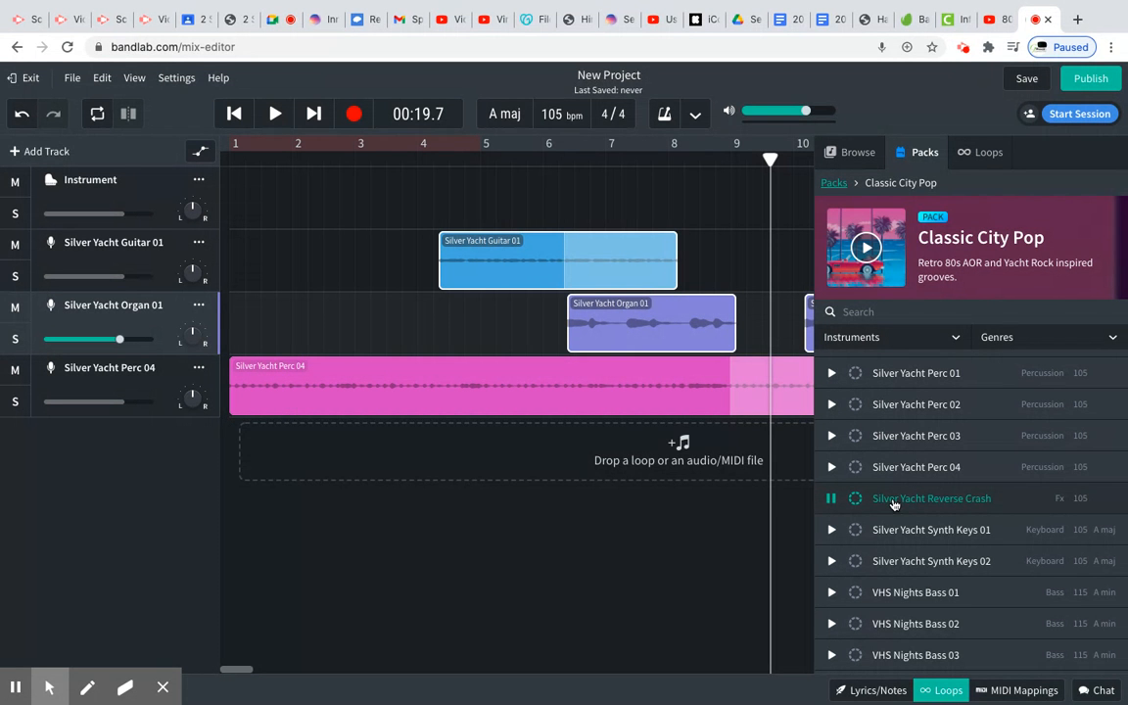
{"action": "mouse_move", "coordinate": [893, 504]}
{"action": "left_mouse_down"}
{"action": "mouse_move", "coordinate": [634, 442]}
{"action": "mouse_move", "coordinate": [382, 428]}
{"action": "mouse_move", "coordinate": [281, 453]}
{"action": "mouse_move", "coordinate": [235, 436]}
{"action": "left_mouse_up"}
{"action": "left_click", "coordinate": [74, 446]}
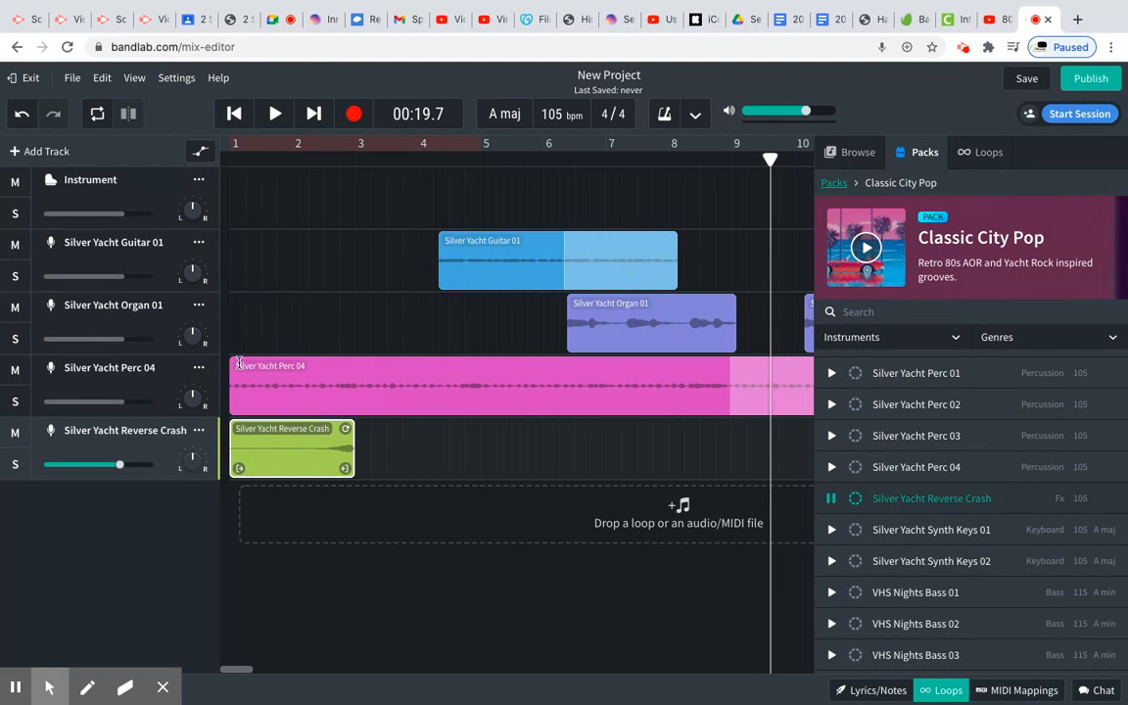
- Return the playhead to the beginning and play the arrangement with the reverse crash intro
{"action": "left_click", "coordinate": [232, 115]}
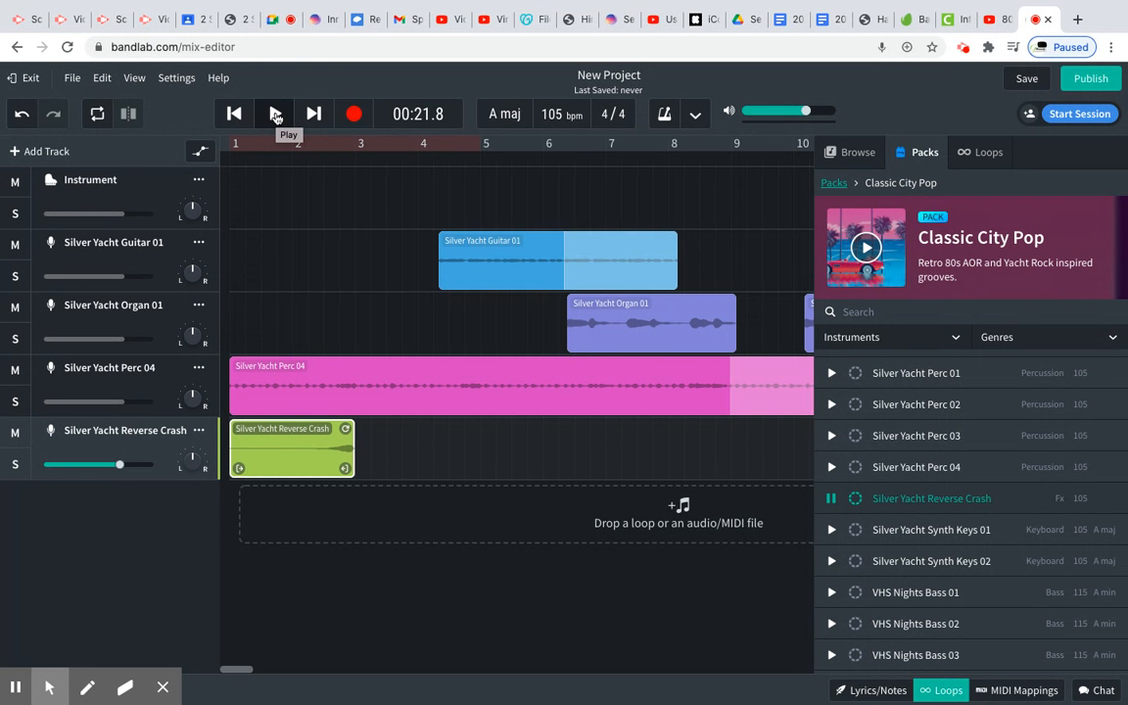
{"action": "left_click", "coordinate": [233, 114]}
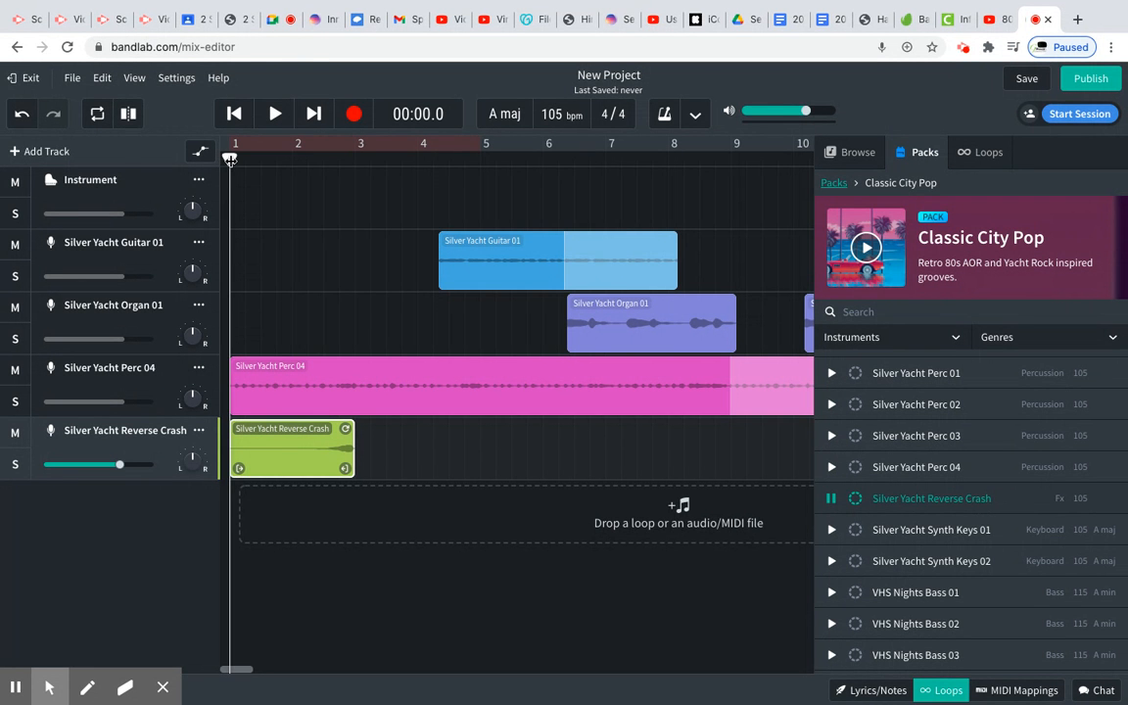
{"action": "left_click", "coordinate": [275, 115]}
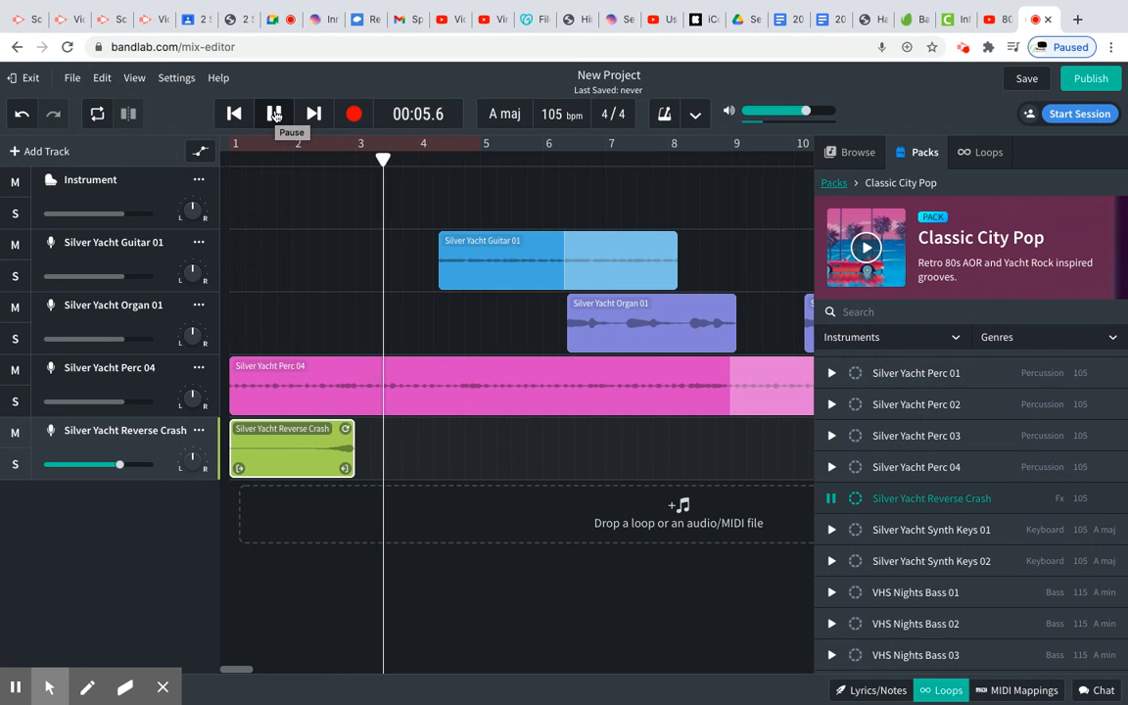
- Preview the VHS Nights Bass 01 loop and stop the preview
{"action": "left_click", "coordinate": [830, 592]}
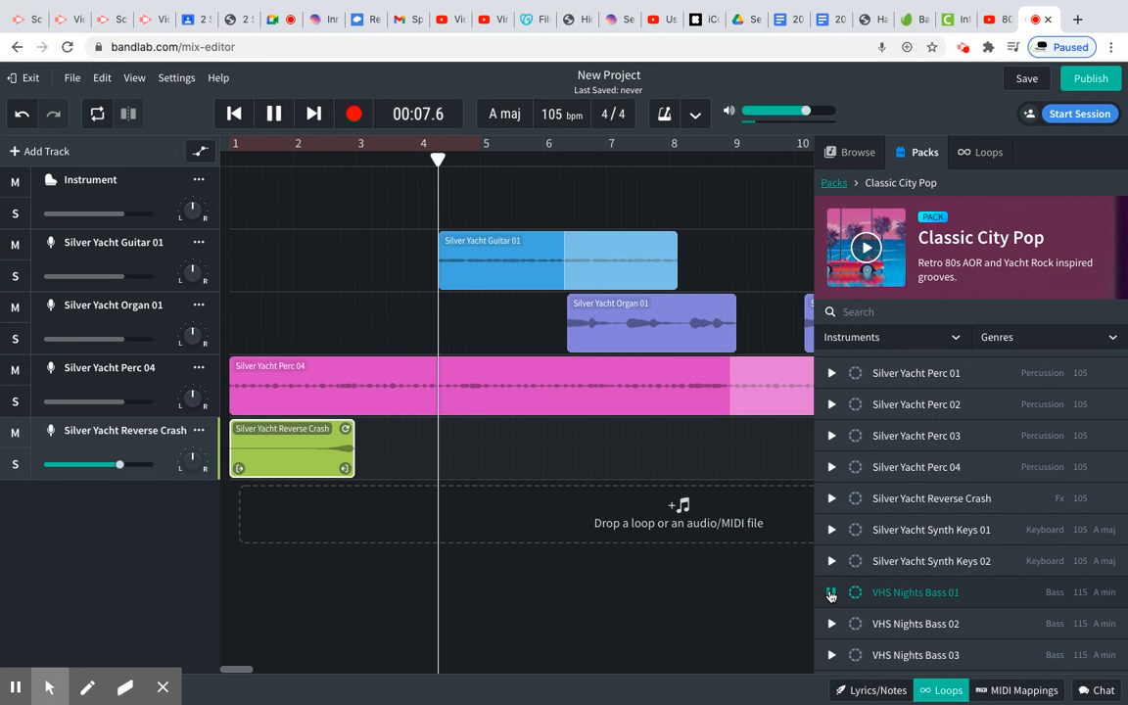
{"action": "left_click", "coordinate": [830, 592]}
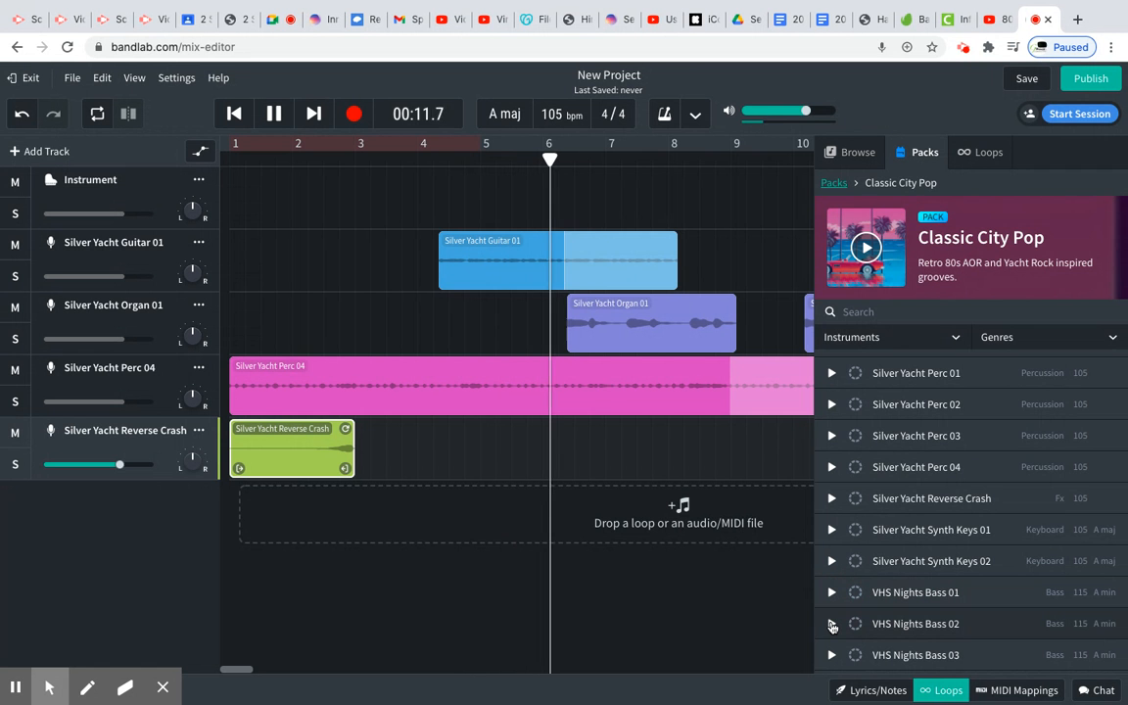
- Stop playback and shift the Guitar 01, Organ 01 and Organ 02 clips earlier together so the guitar starts at bar 3, where the reverse crash ends
{"action": "key", "text": "space"}
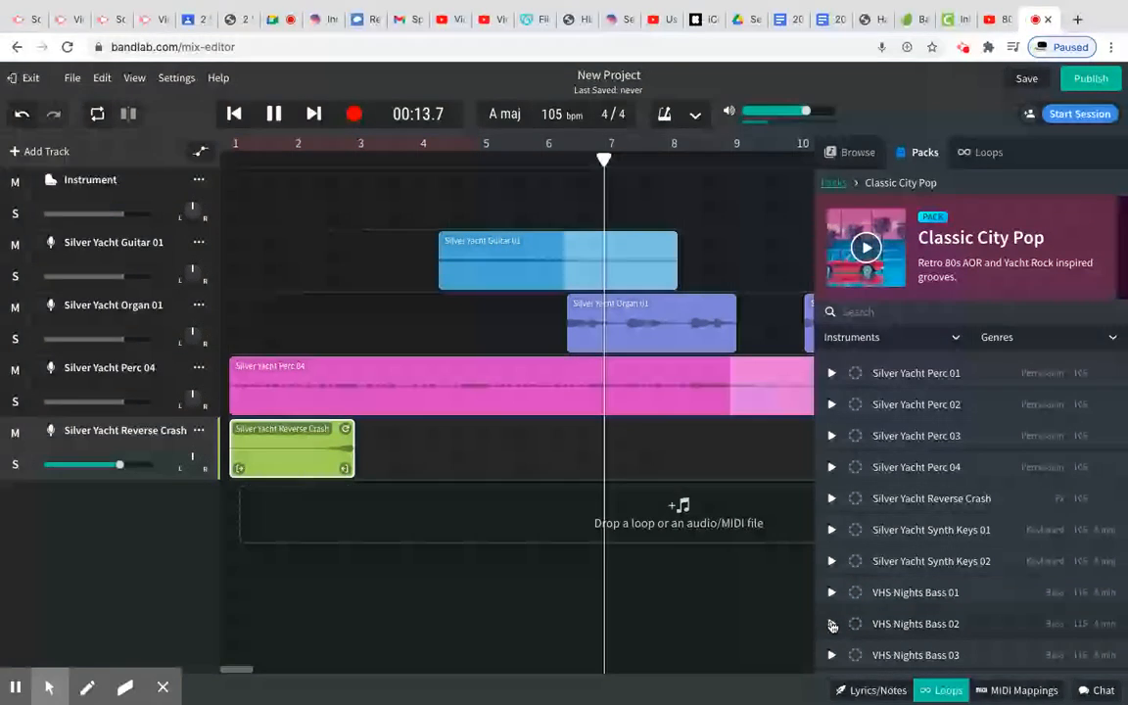
{"action": "scroll", "coordinate": [595, 338], "scroll_direction": "right", "scroll_amount": 2}
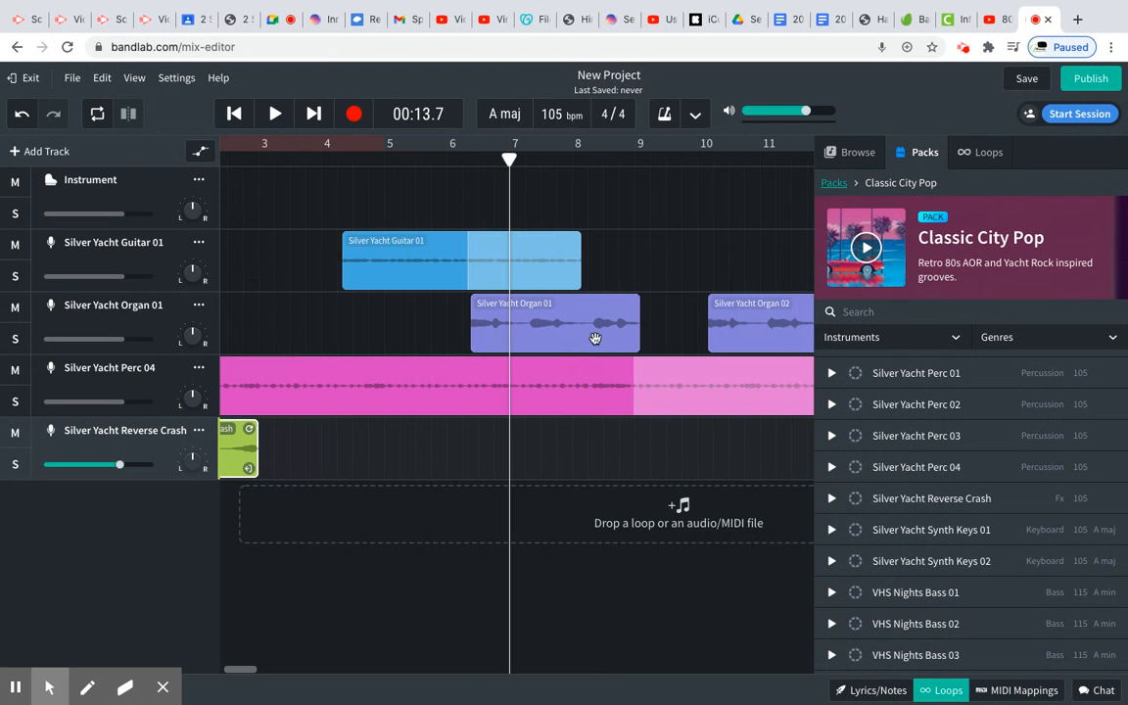
{"action": "left_click_drag", "start_coordinate": [467, 184], "coordinate": [798, 329]}
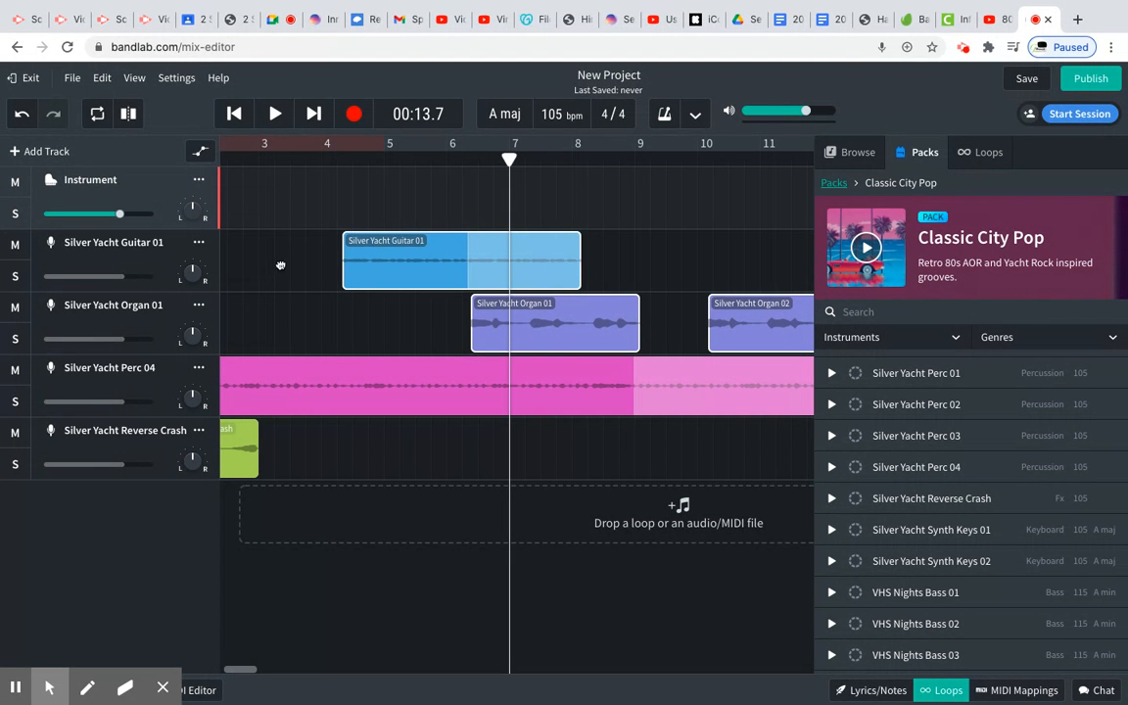
{"action": "left_click_drag", "start_coordinate": [412, 257], "coordinate": [328, 256]}
- Play the arrangement from the beginning through about bar 9 and pause it
{"action": "left_click", "coordinate": [234, 114]}
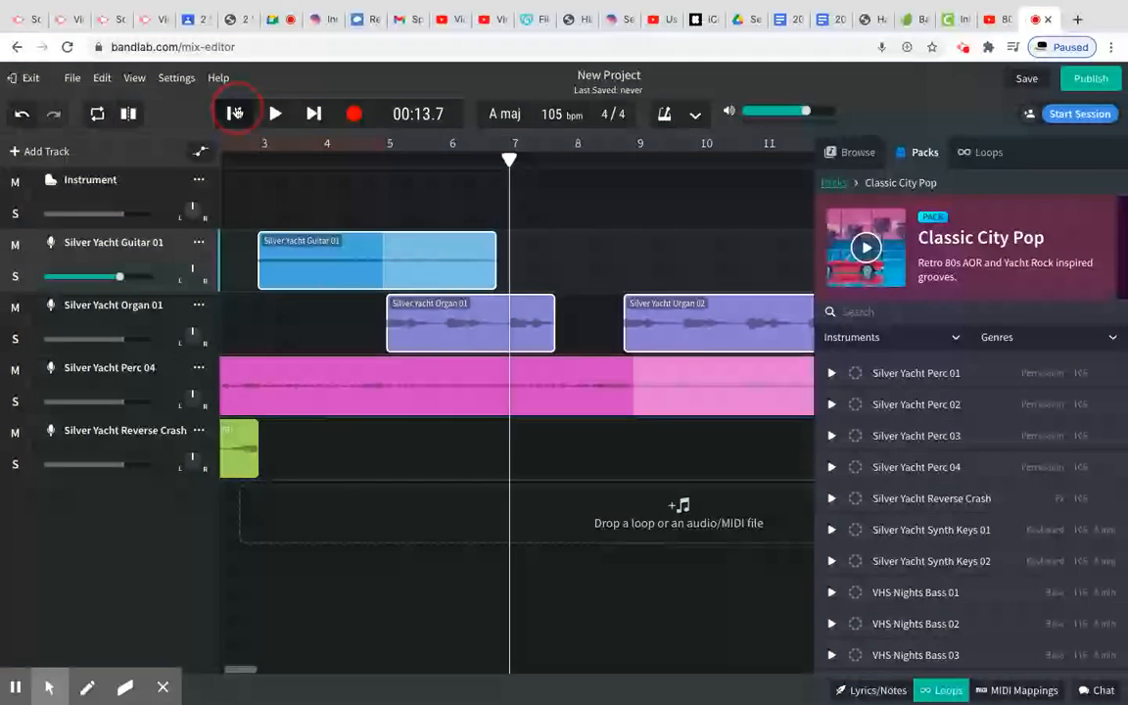
{"action": "left_click", "coordinate": [274, 114]}
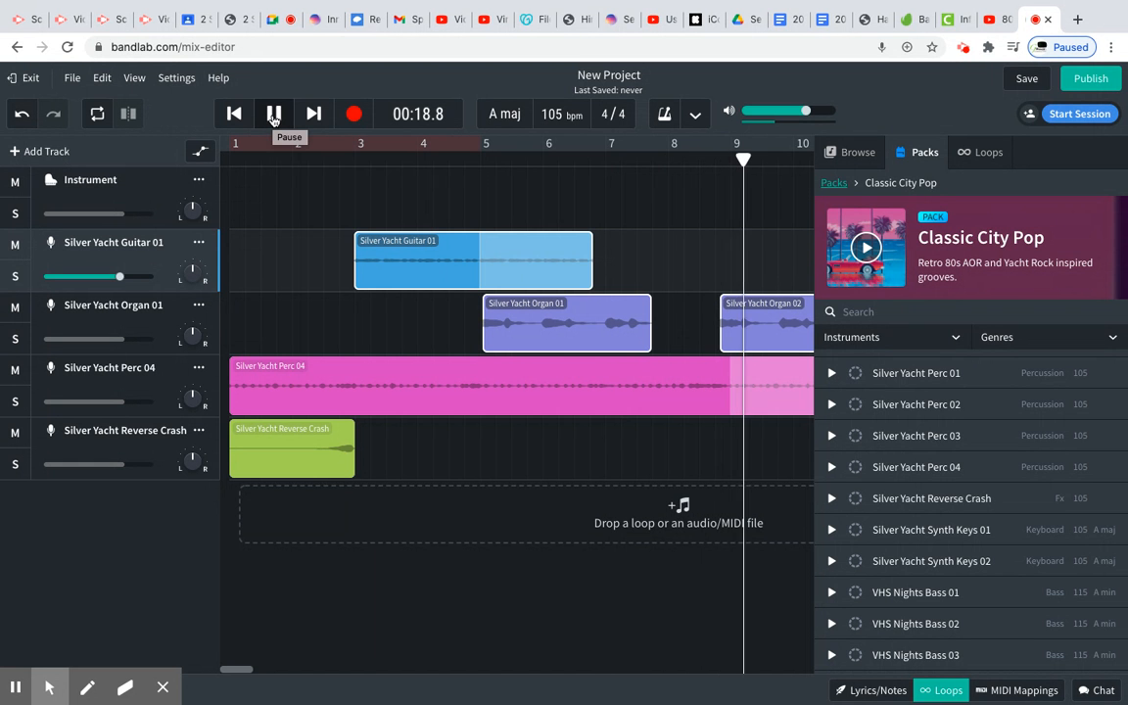
{"action": "left_click", "coordinate": [274, 113]}
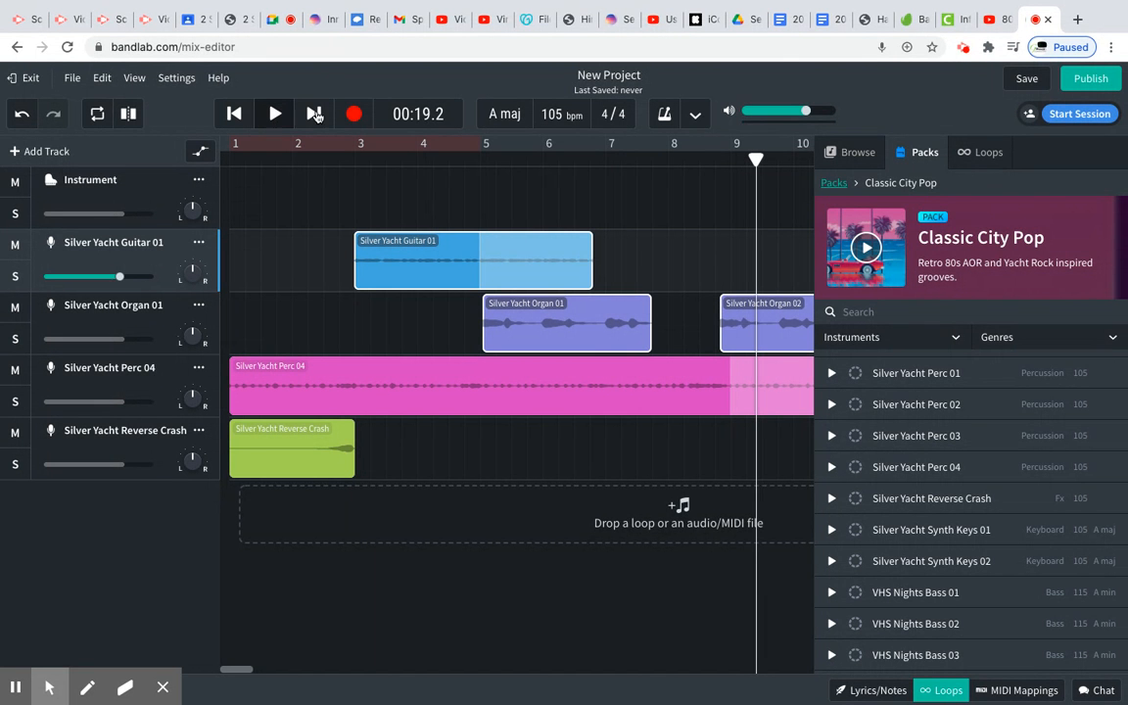
- Nudge the guitar and both organ clips slightly earlier together so the guitar starts just before bar 3, and check playback from bar 4
{"action": "scroll", "coordinate": [532, 435], "scroll_direction": "right", "scroll_amount": 2}
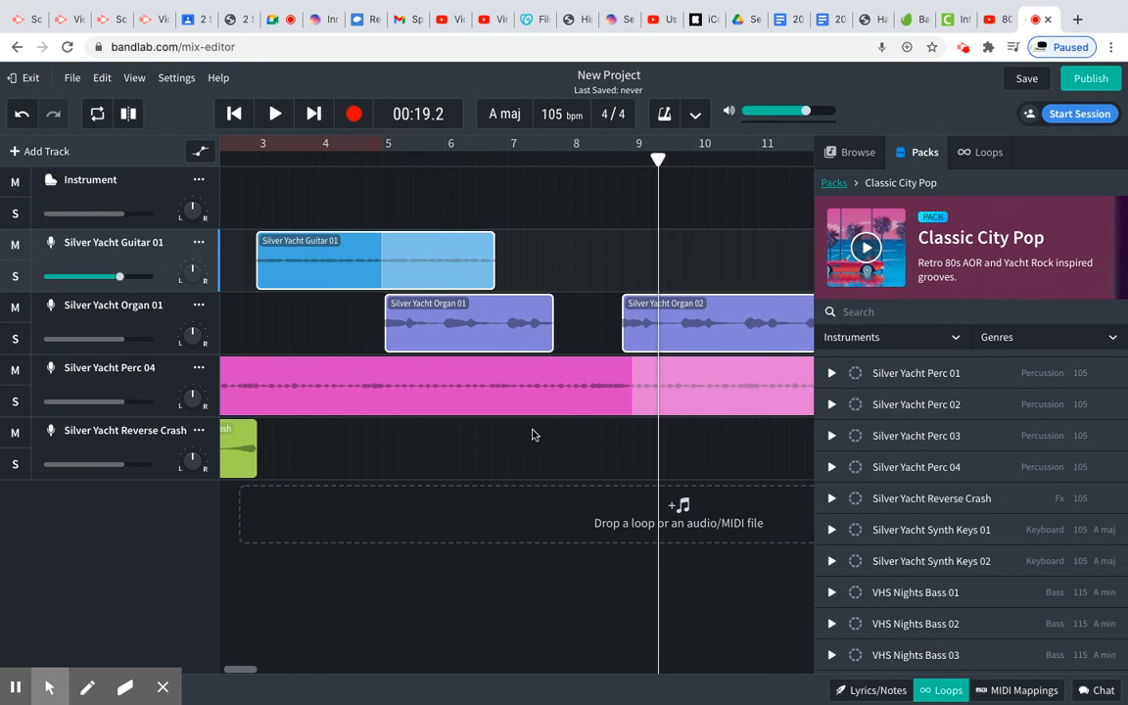
{"action": "left_click_drag", "start_coordinate": [473, 310], "coordinate": [464, 311]}
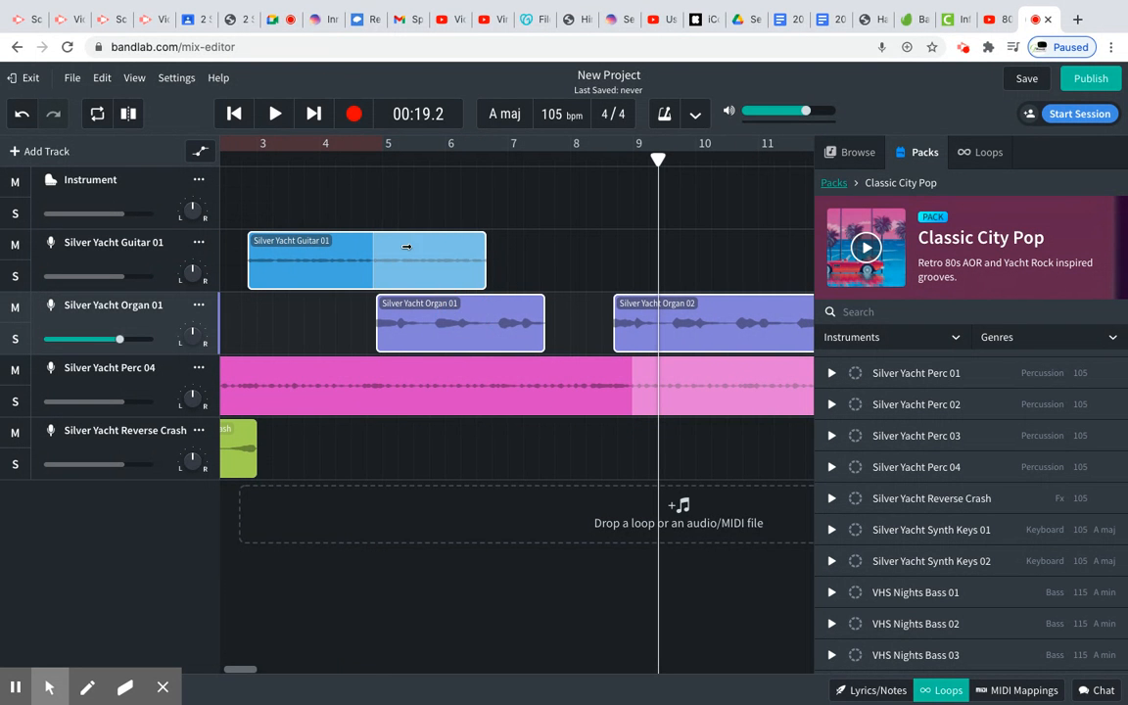
{"action": "left_click", "coordinate": [325, 145]}
{"action": "key", "text": "space"}
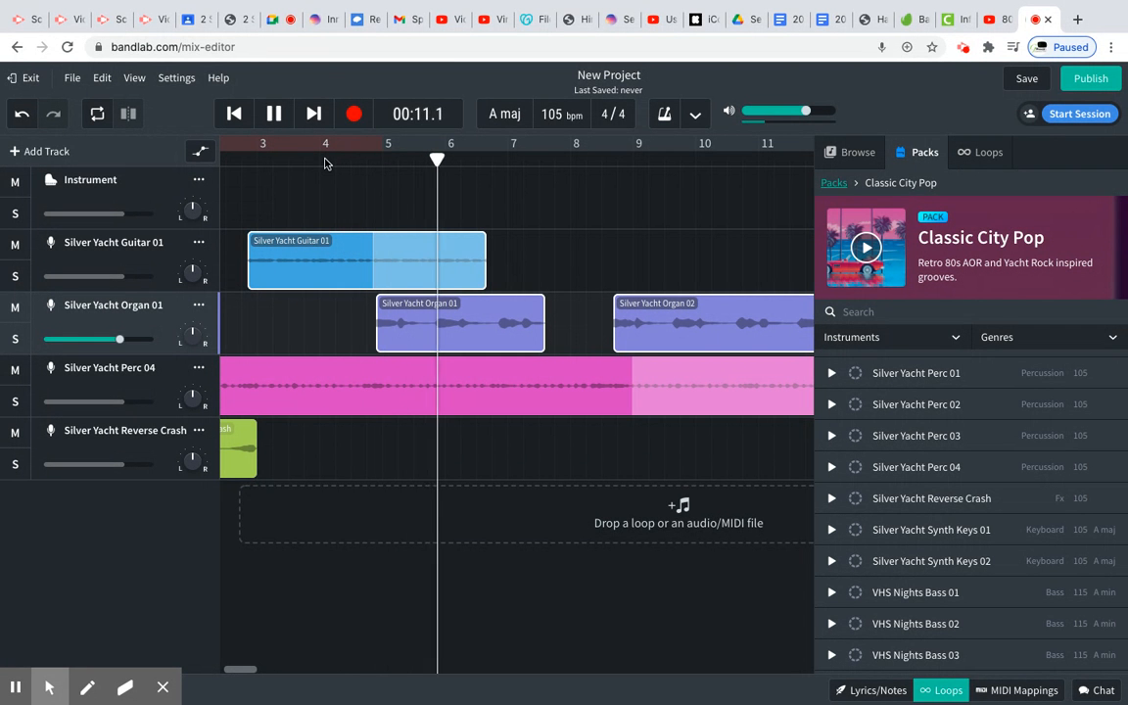
{"action": "key", "text": "space"}
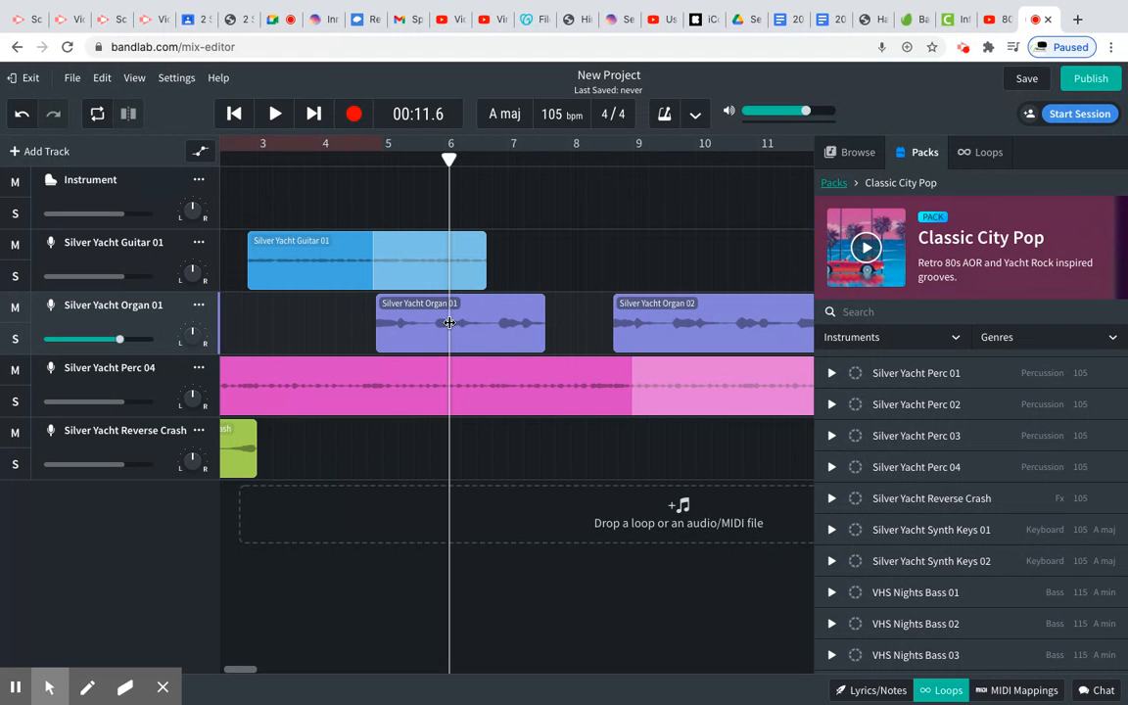
- Move only the Organ 01 clip slightly later to start at bar 5 and check playback from about bar 4
{"action": "left_click_drag", "start_coordinate": [417, 318], "coordinate": [424, 321]}
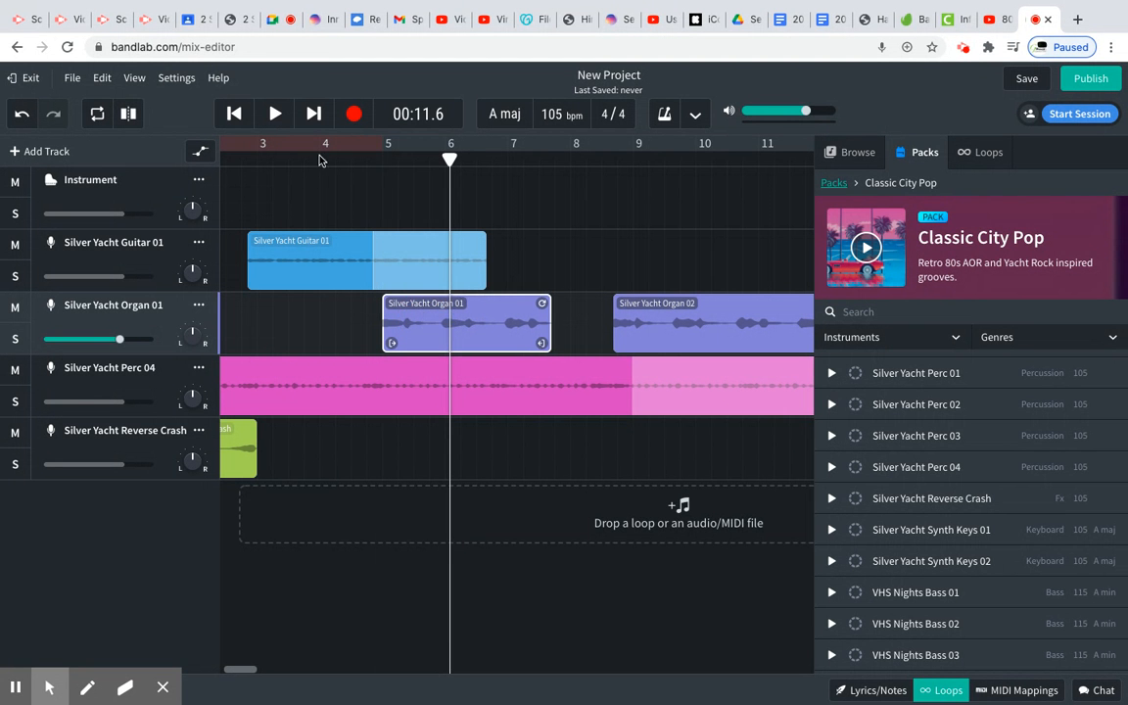
{"action": "left_click", "coordinate": [328, 157]}
{"action": "left_click", "coordinate": [275, 115]}
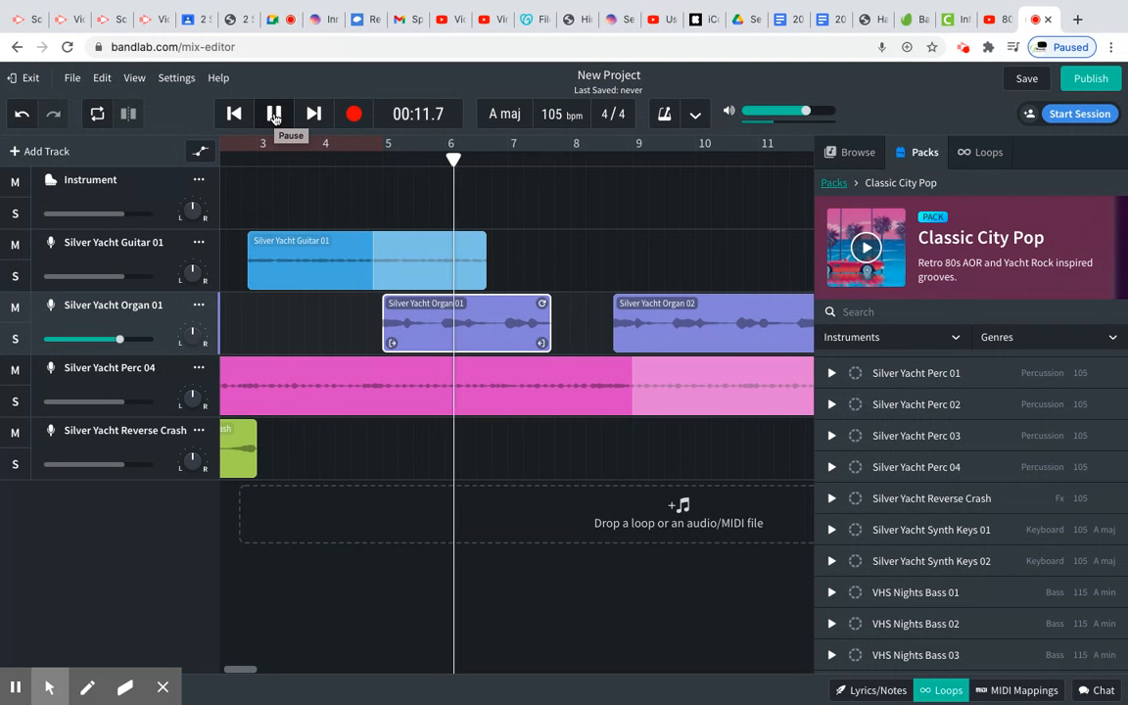
{"action": "left_click", "coordinate": [275, 115]}
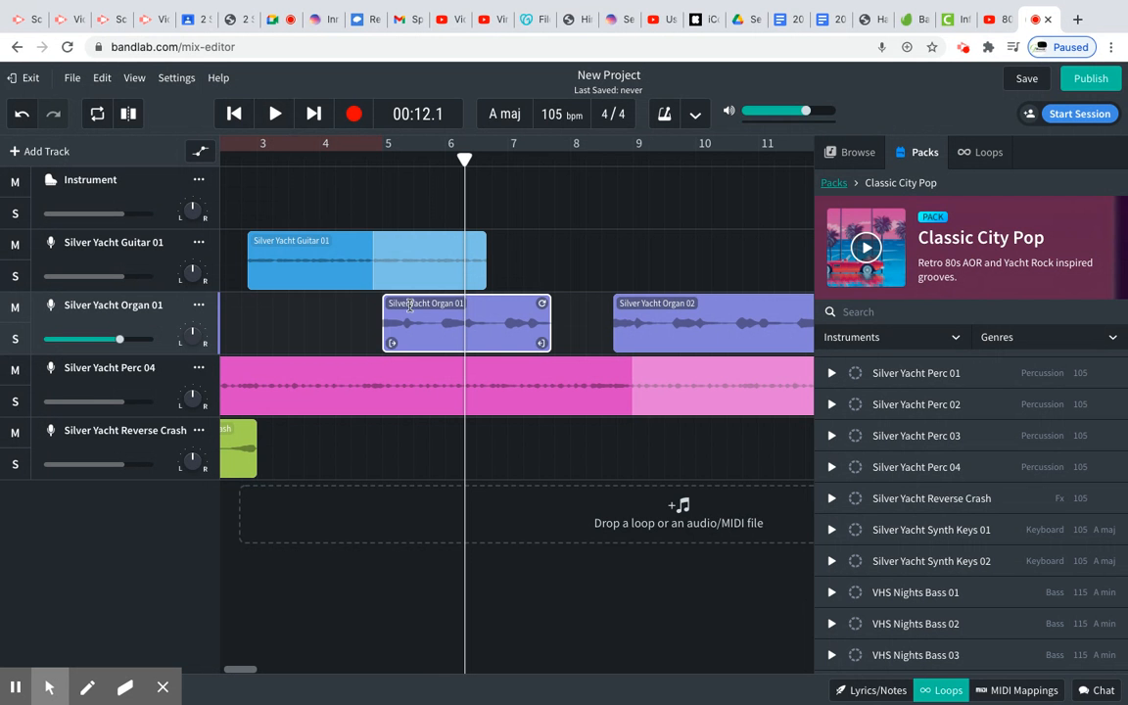
- Move the Organ 01 clip earlier so it starts about three quarters into bar 4, and check playback from about bar 4
{"action": "left_click_drag", "start_coordinate": [411, 306], "coordinate": [382, 310]}
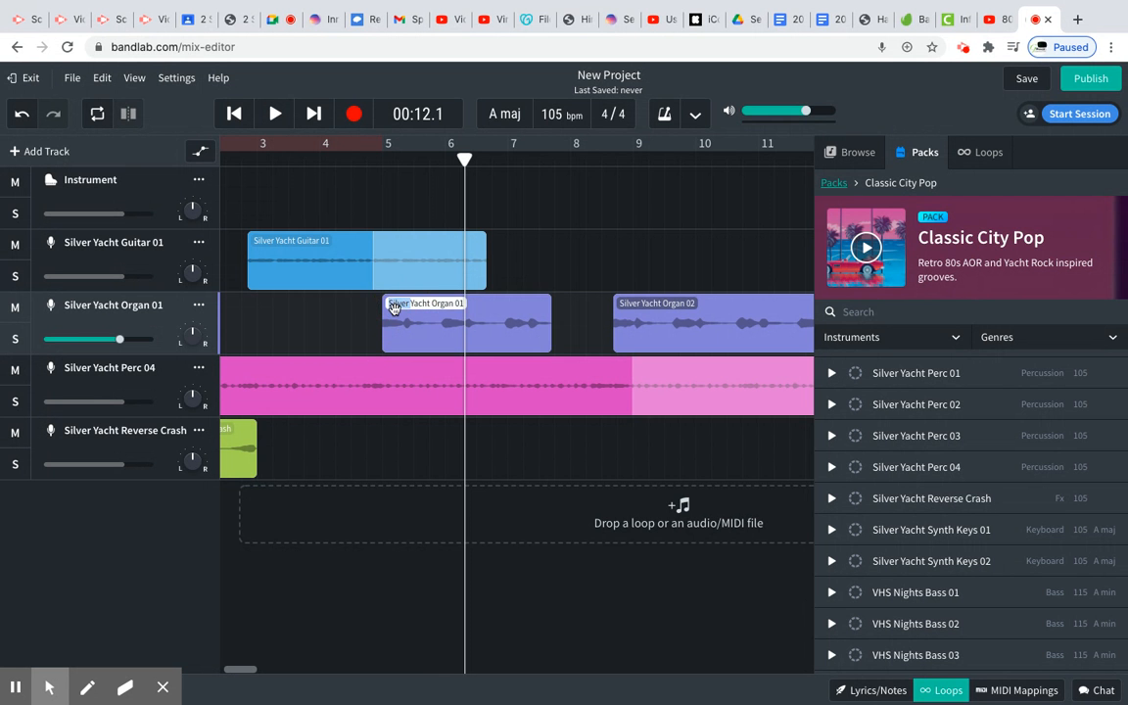
{"action": "left_click", "coordinate": [499, 302]}
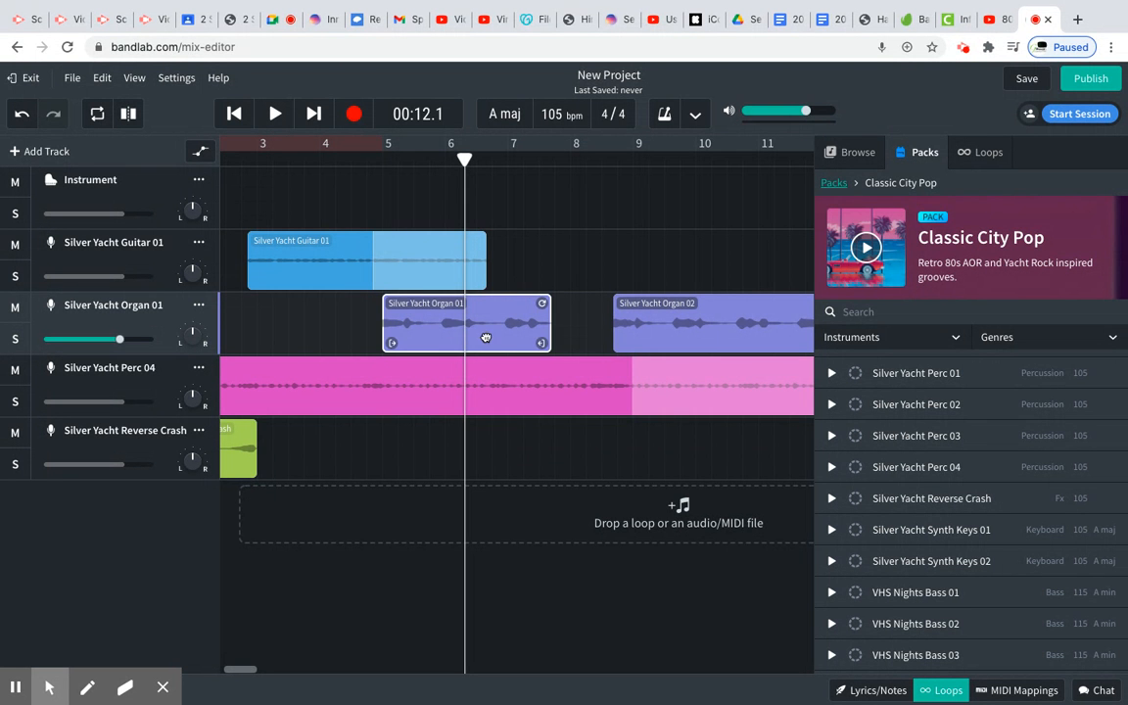
{"action": "left_click_drag", "start_coordinate": [486, 338], "coordinate": [468, 333]}
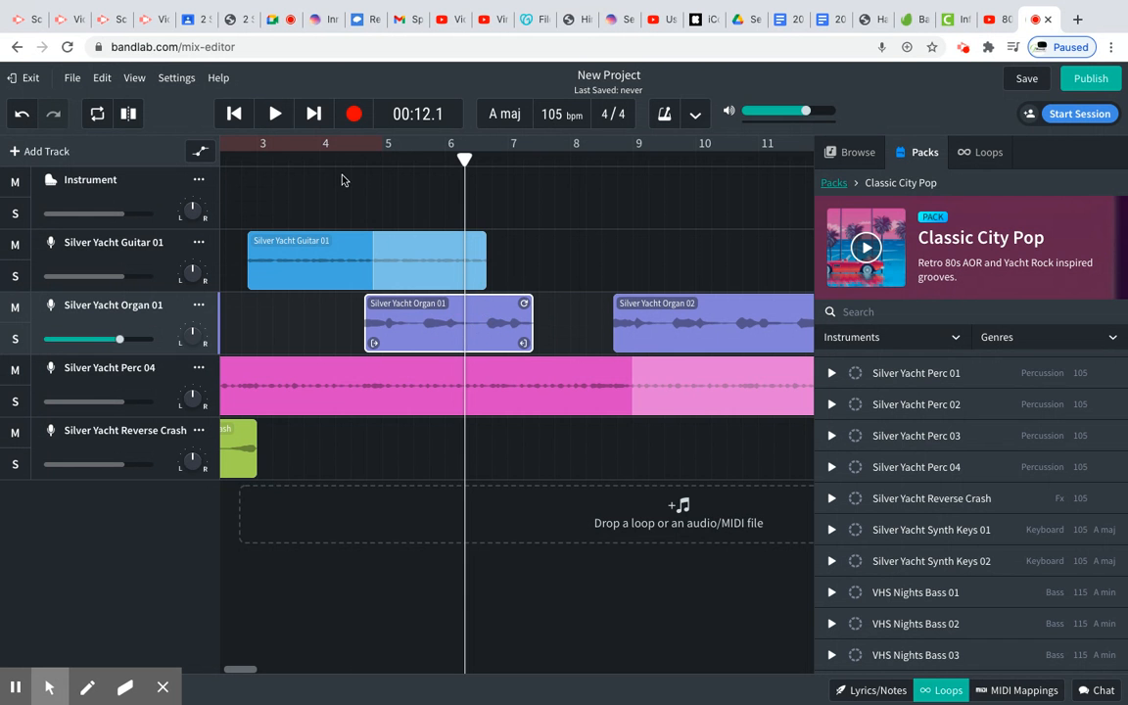
{"action": "left_click", "coordinate": [315, 159]}
{"action": "key", "text": "space"}
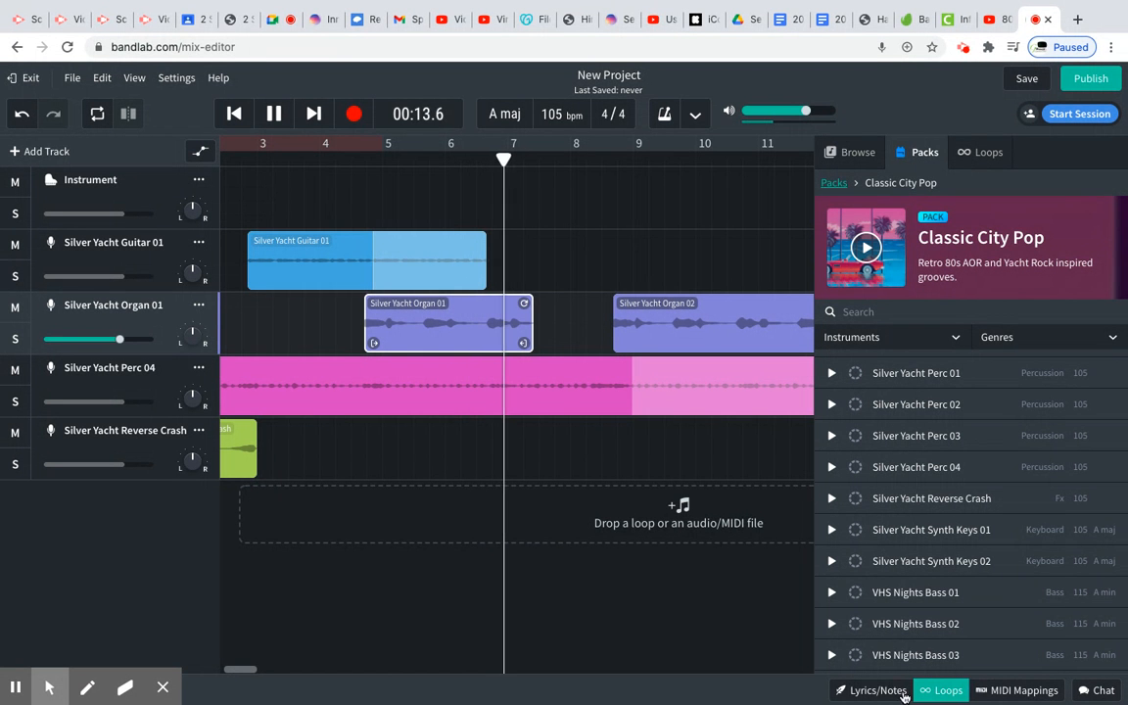
{"action": "key", "text": "space"}
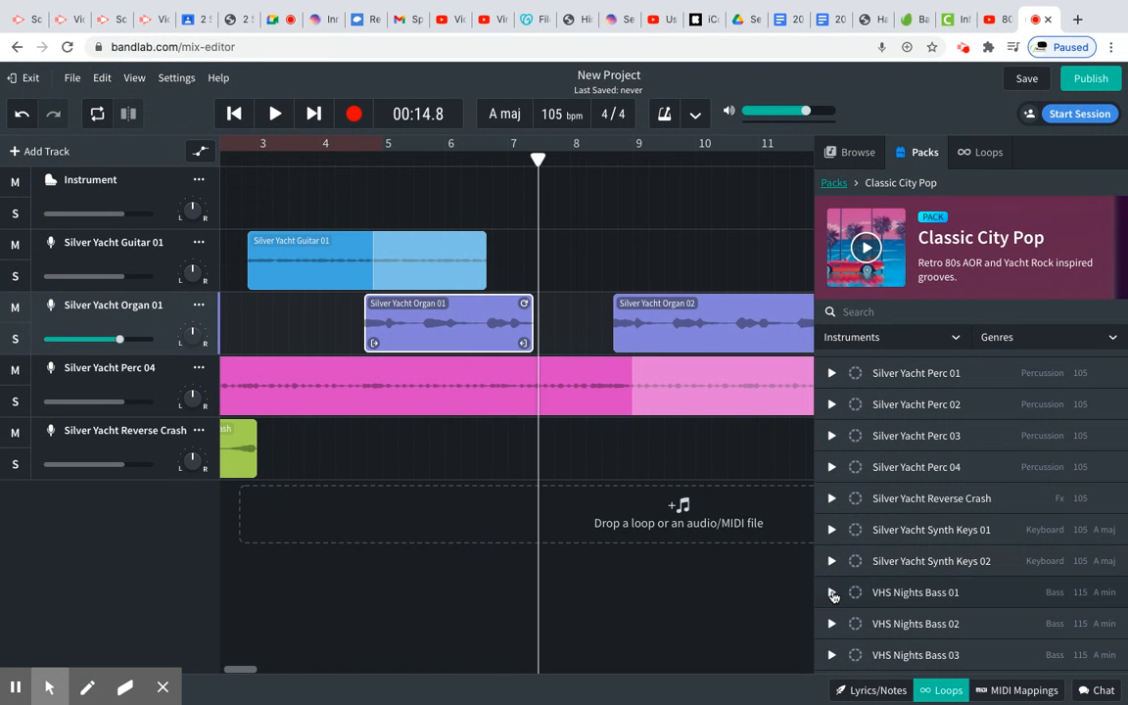
- Preview the VHS Nights Bass 01 through Bass 05 loops and the VHS Nights Beat 01 loop
{"action": "left_click", "coordinate": [831, 592]}
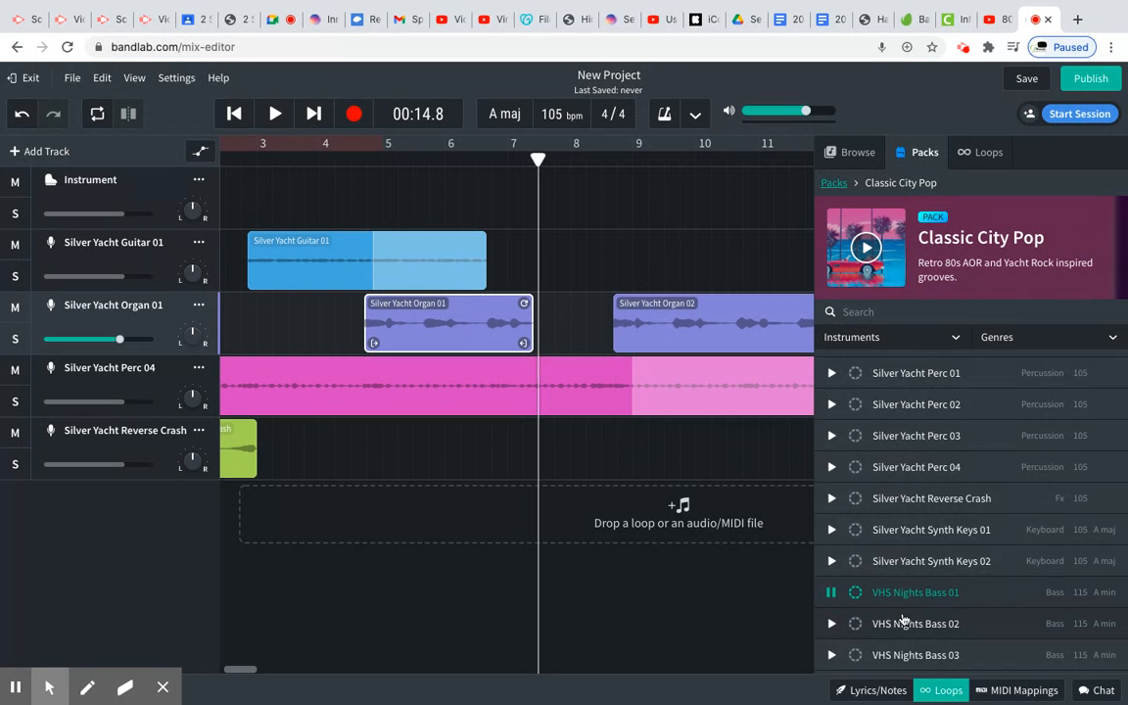
{"action": "scroll", "coordinate": [901, 617], "scroll_direction": "down", "scroll_amount": 3}
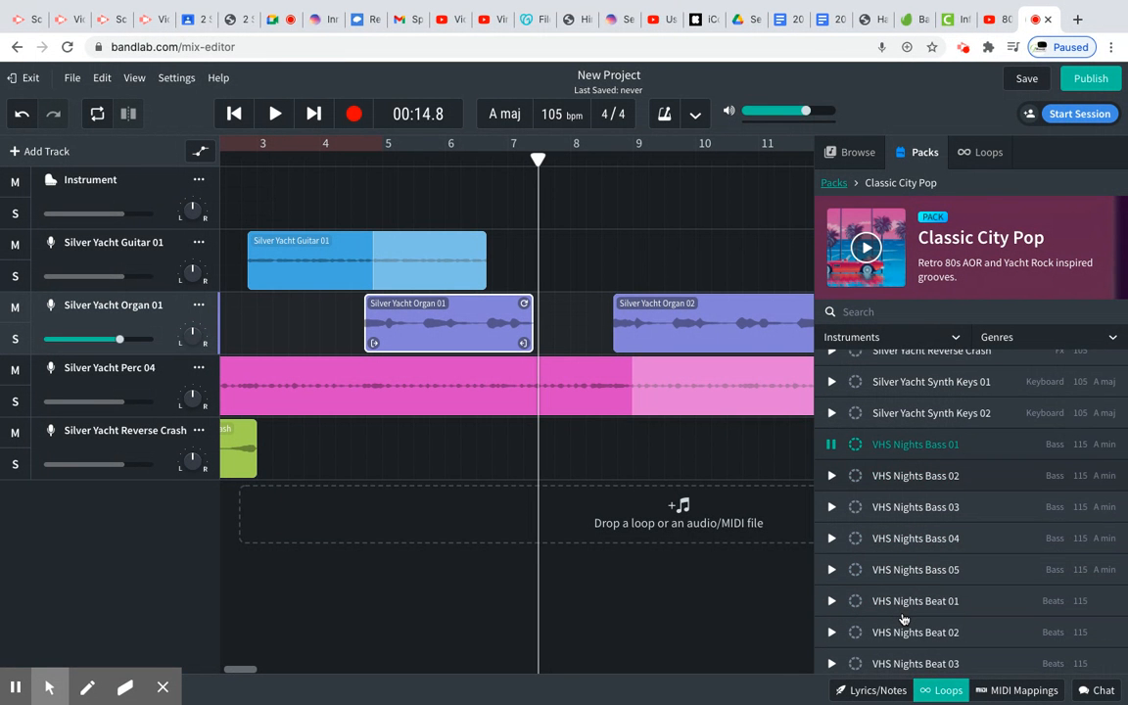
{"action": "scroll", "coordinate": [902, 619], "scroll_direction": "up", "scroll_amount": 1}
{"action": "left_click", "coordinate": [830, 476]}
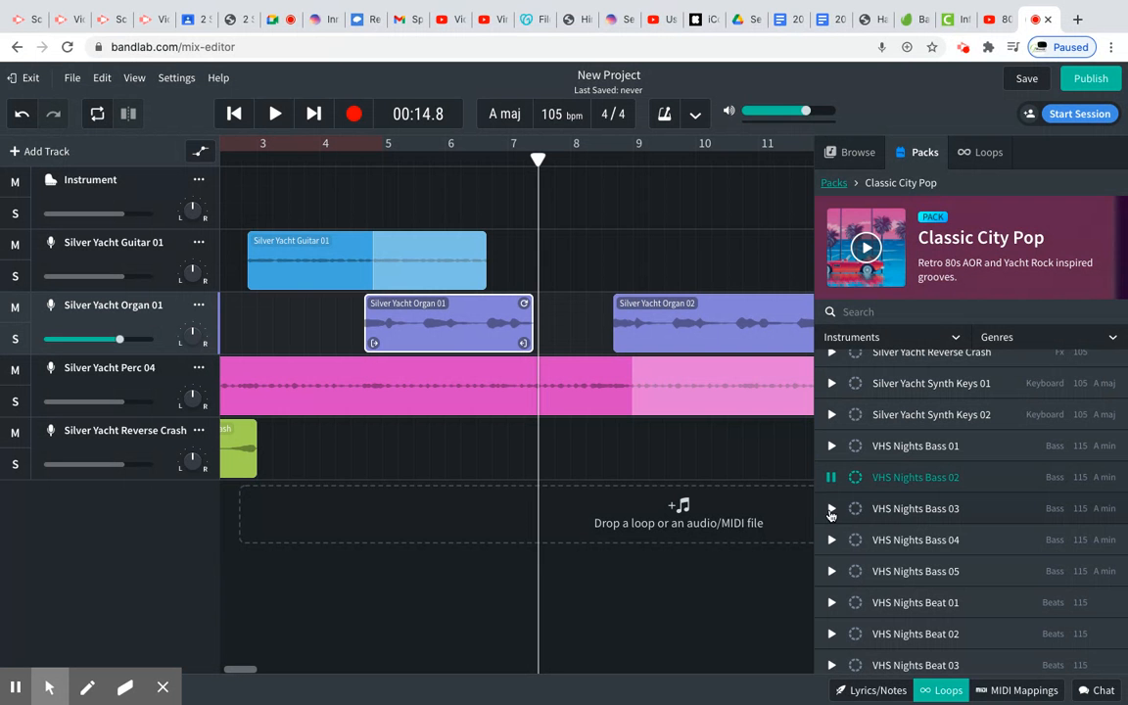
{"action": "left_click", "coordinate": [831, 509]}
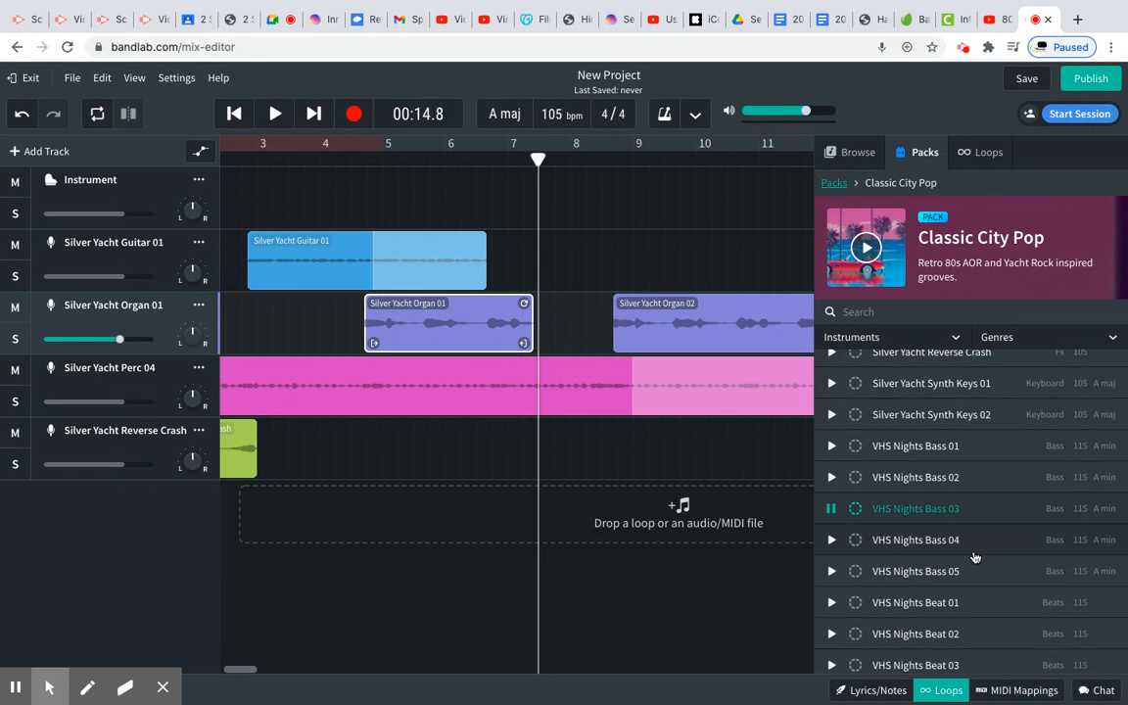
{"action": "scroll", "coordinate": [974, 557], "scroll_direction": "down", "scroll_amount": 2}
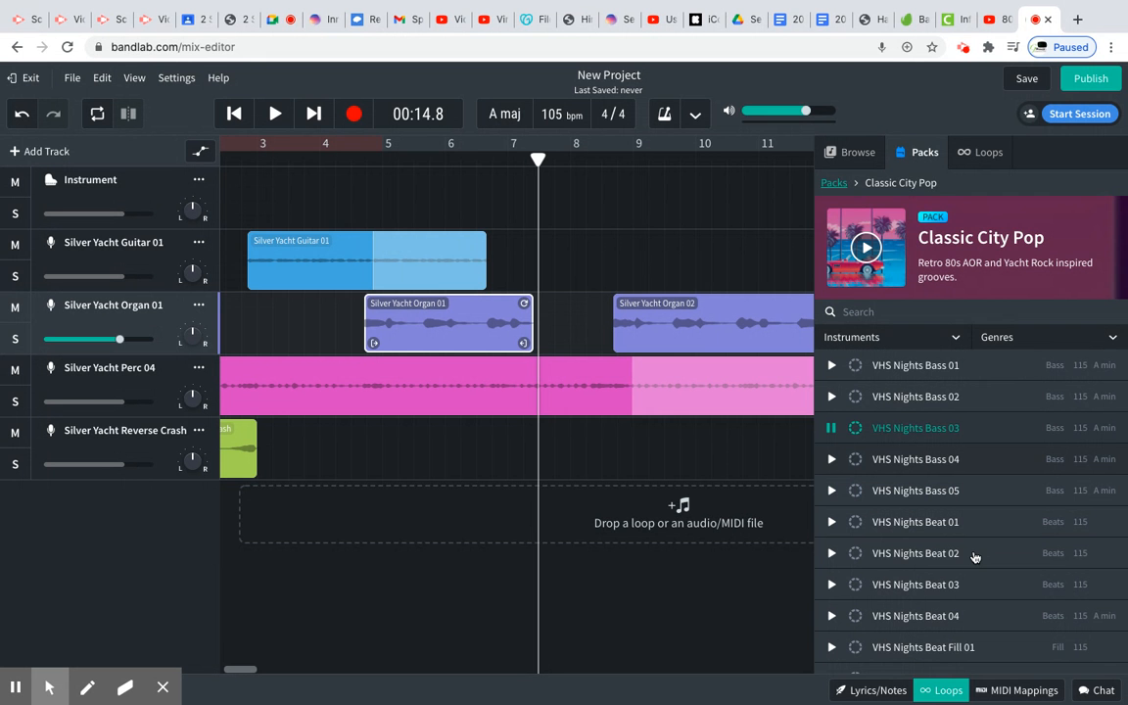
{"action": "scroll", "coordinate": [974, 555], "scroll_direction": "up", "scroll_amount": 1}
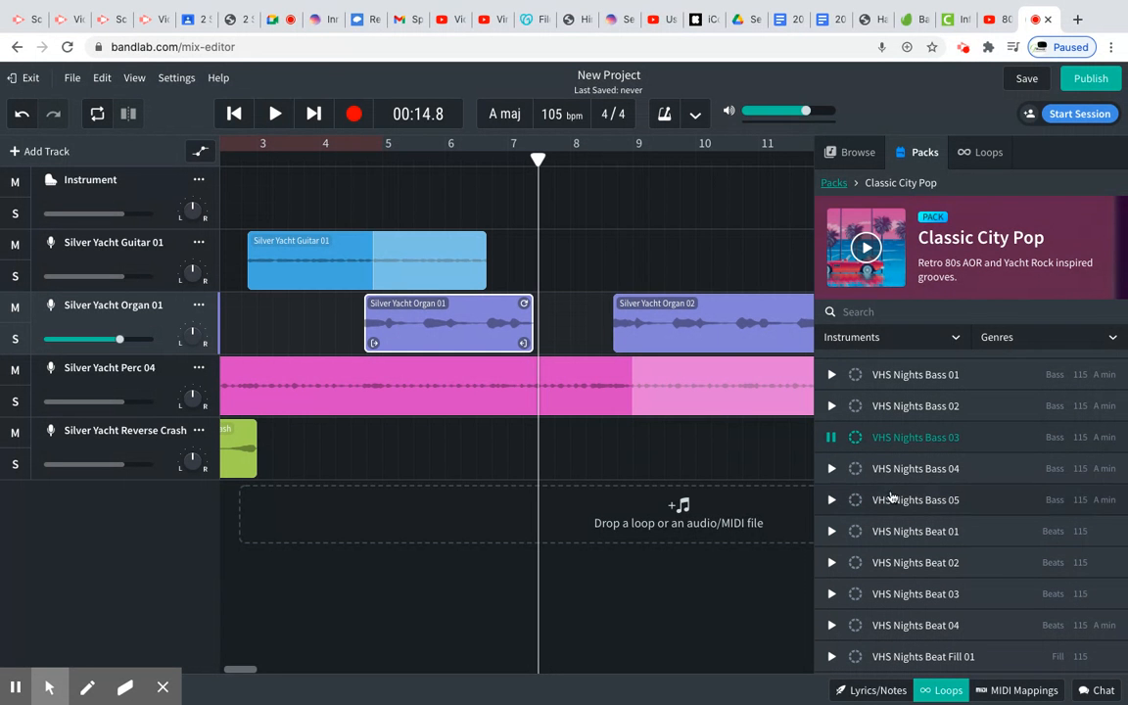
{"action": "left_click", "coordinate": [831, 469]}
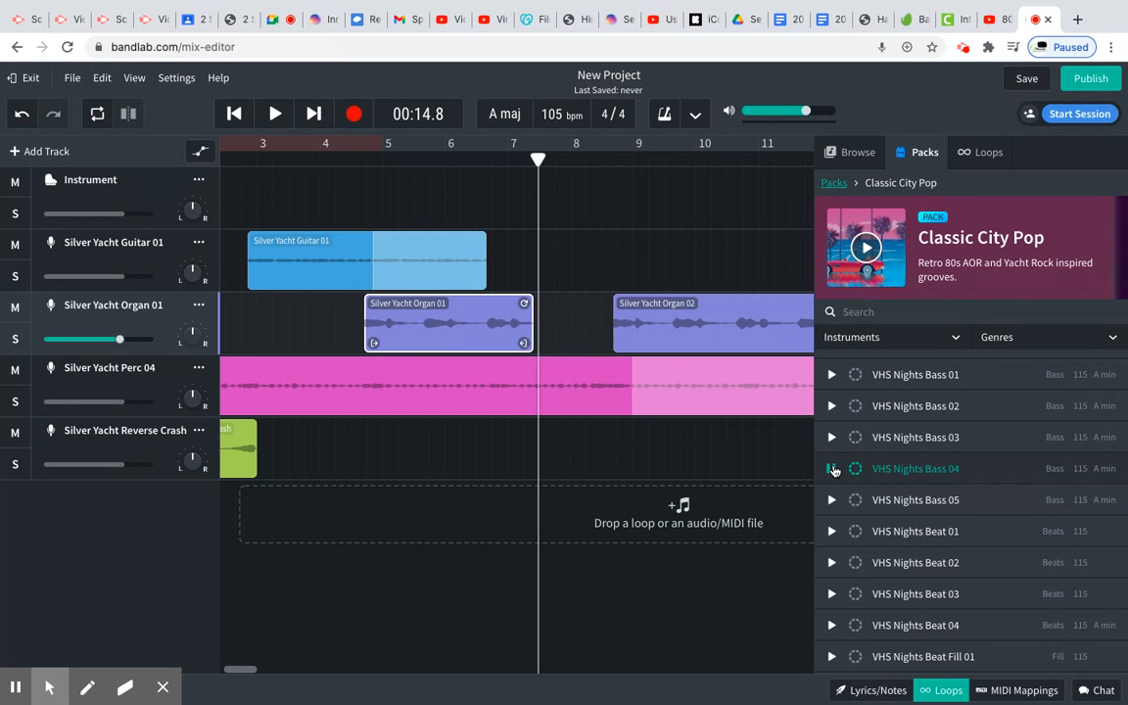
{"action": "left_click", "coordinate": [830, 500]}
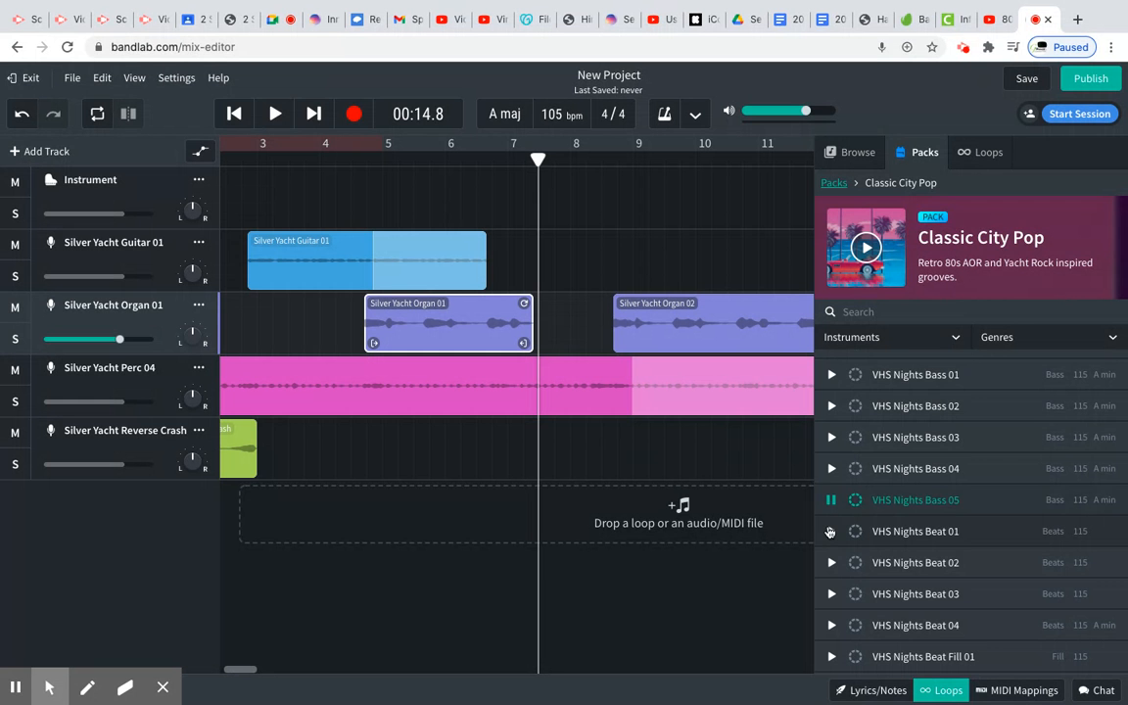
{"action": "left_click", "coordinate": [830, 531]}
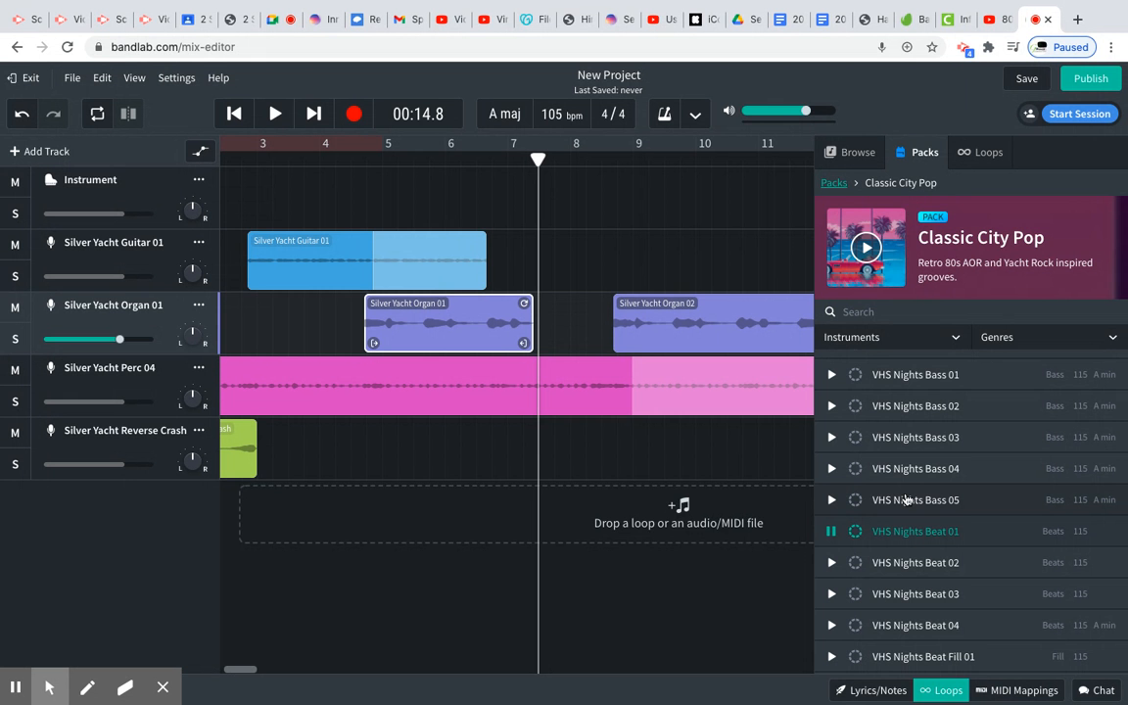
- Place the VHS Nights Bass 05 loop on a new track below the reverse crash, starting where the guitar ends, and check playback from bar 5
{"action": "left_click_drag", "start_coordinate": [906, 500], "coordinate": [498, 504]}
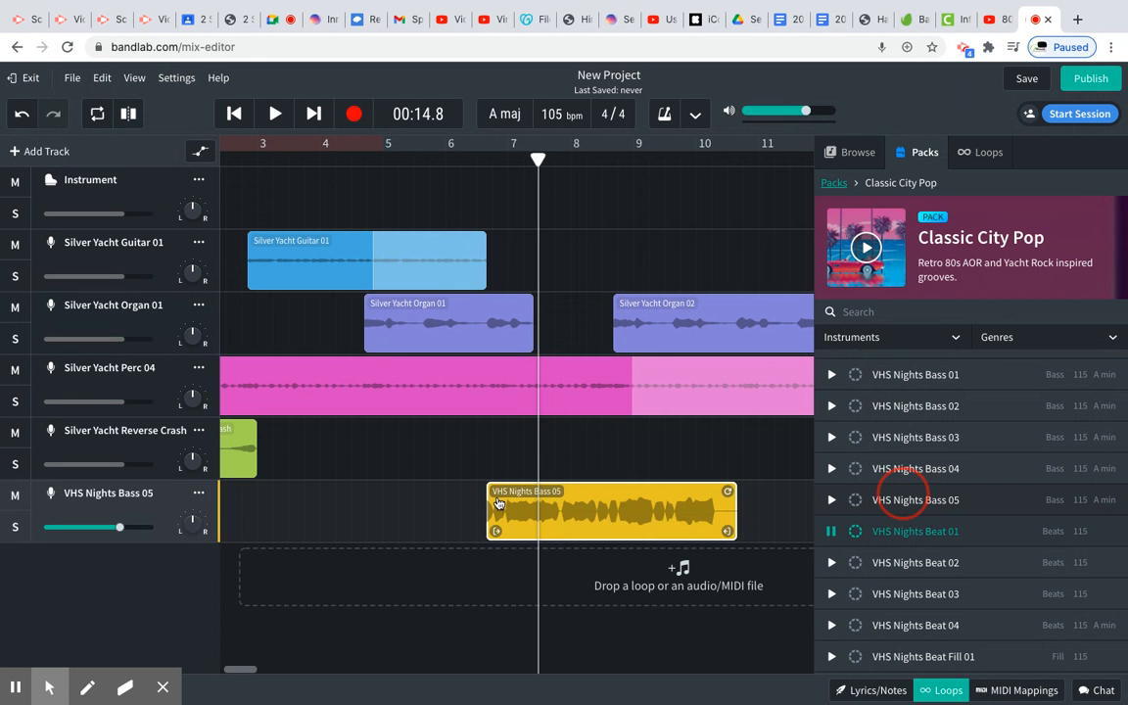
{"action": "left_click", "coordinate": [389, 161]}
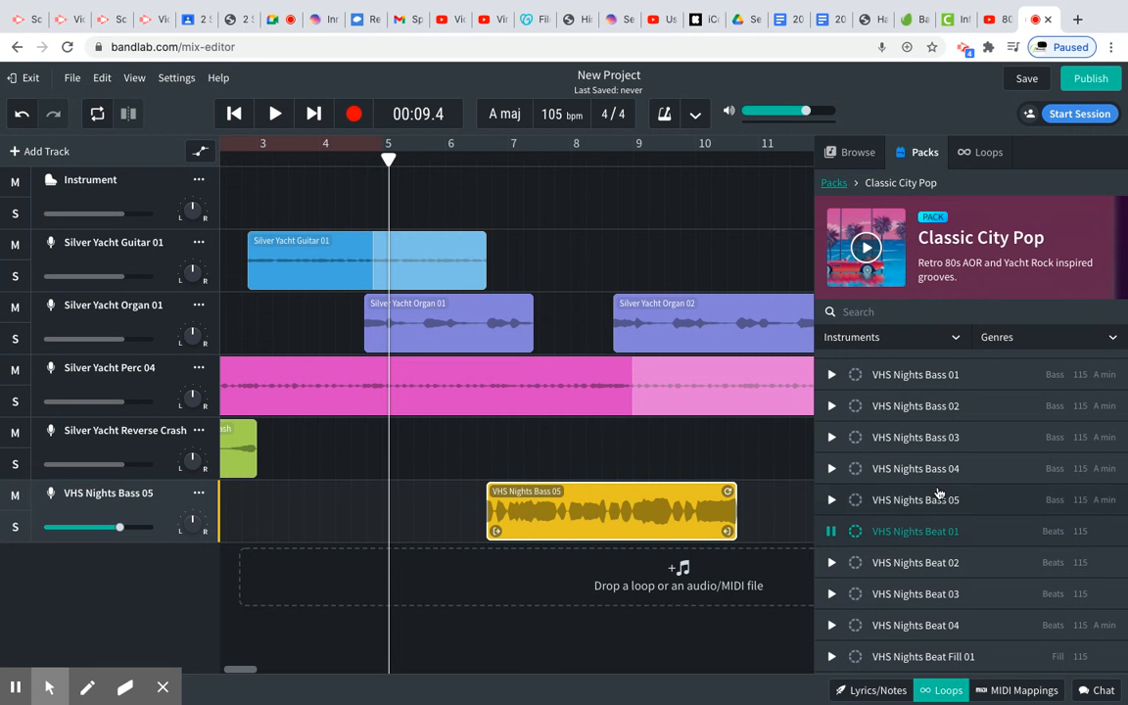
{"action": "left_click", "coordinate": [831, 534]}
{"action": "key", "text": "space"}
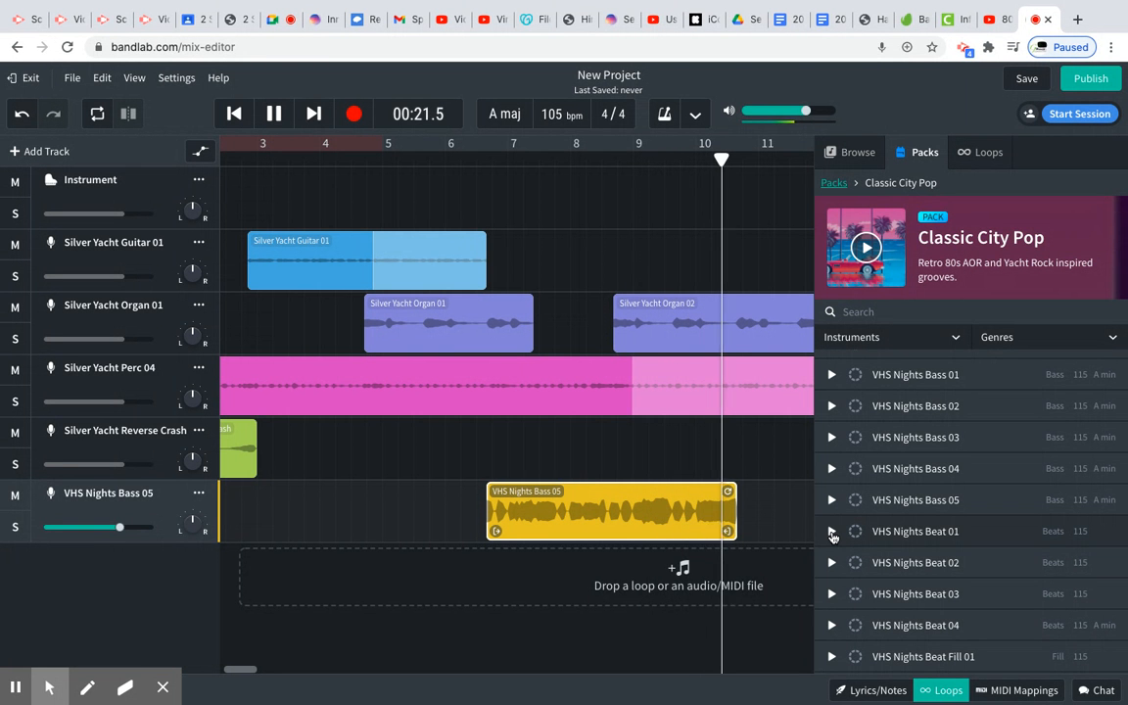
{"action": "key", "text": "space"}
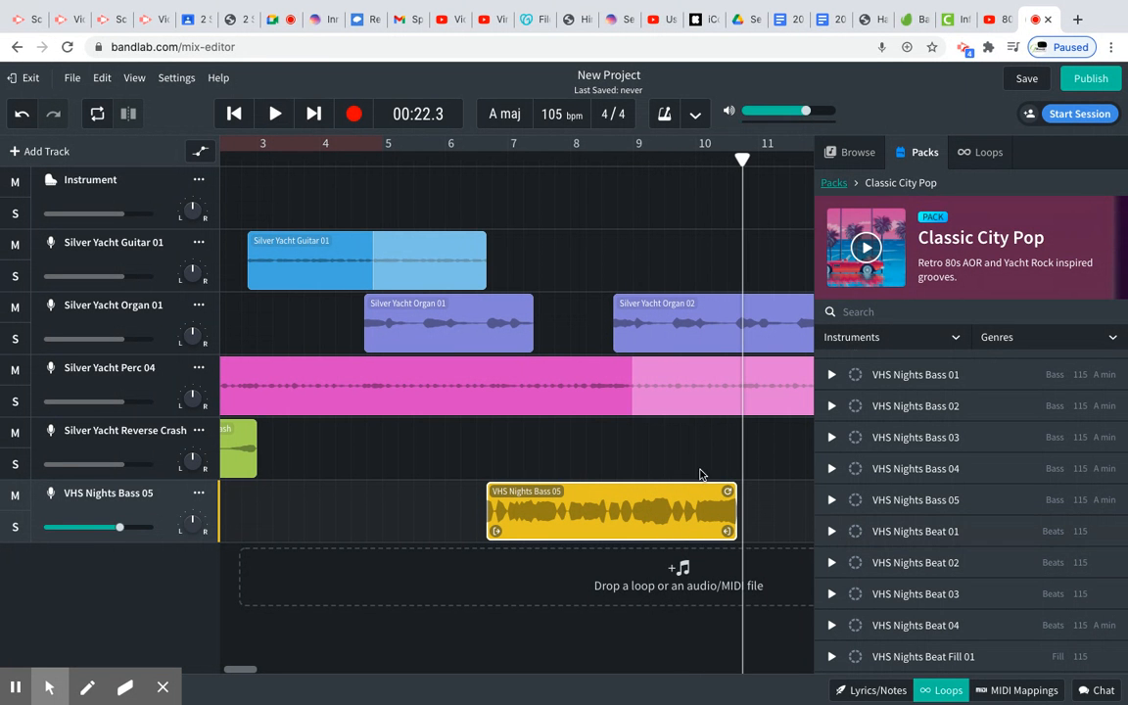
- Extend the VHS Nights Bass 05 clip by looping it until just before bar 17, slightly past the end of Organ 02
{"action": "scroll", "coordinate": [700, 475], "scroll_direction": "right", "scroll_amount": 3}
{"action": "left_click_drag", "start_coordinate": [577, 490], "coordinate": [755, 495]}
{"action": "scroll", "coordinate": [715, 492], "scroll_direction": "right", "scroll_amount": 2}
{"action": "scroll", "coordinate": [674, 492], "scroll_direction": "right", "scroll_amount": 1}
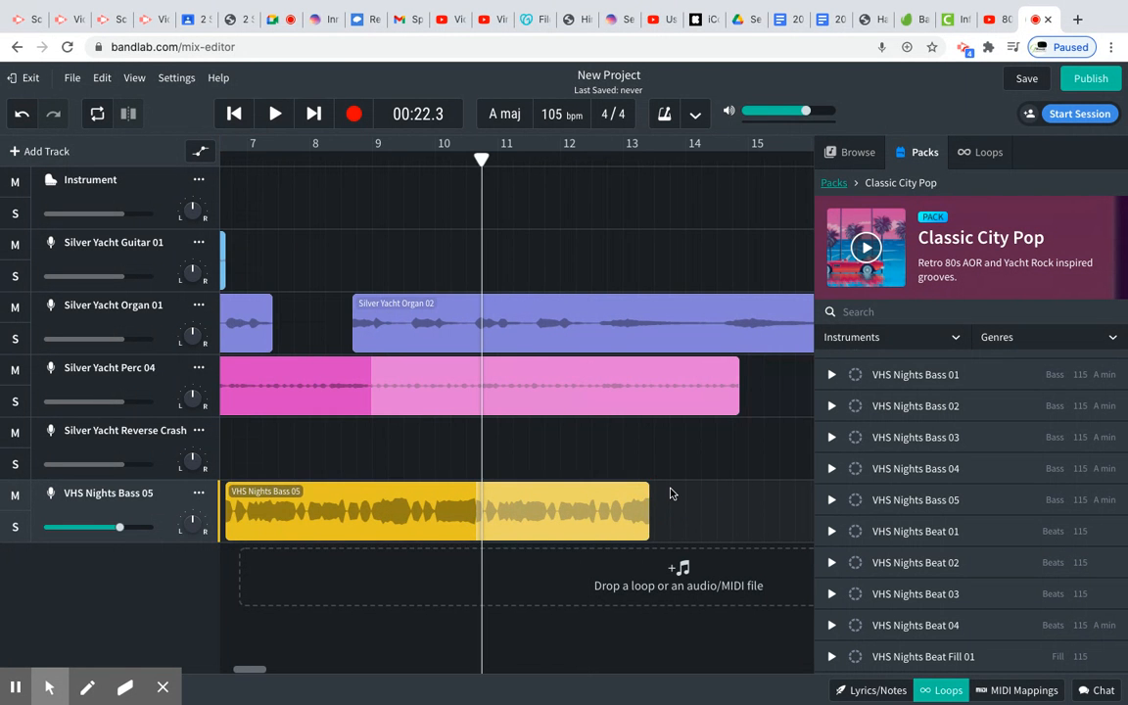
{"action": "scroll", "coordinate": [670, 492], "scroll_direction": "right", "scroll_amount": 6}
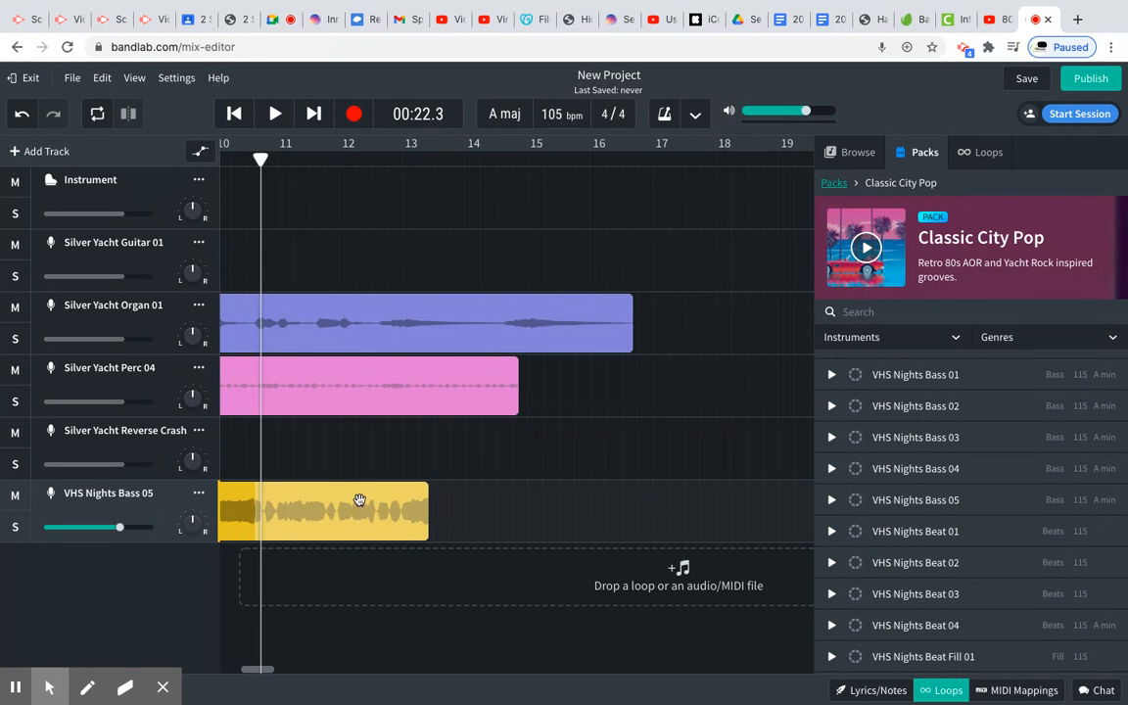
{"action": "left_click", "coordinate": [417, 491]}
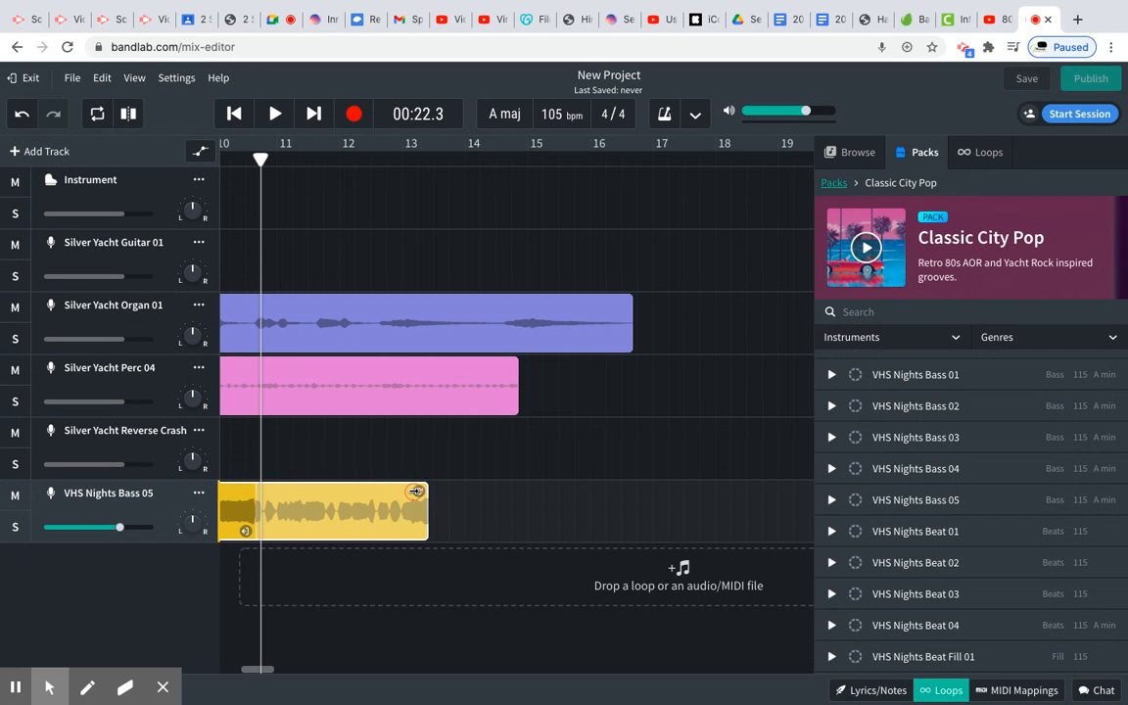
{"action": "left_click_drag", "start_coordinate": [417, 491], "coordinate": [633, 455]}
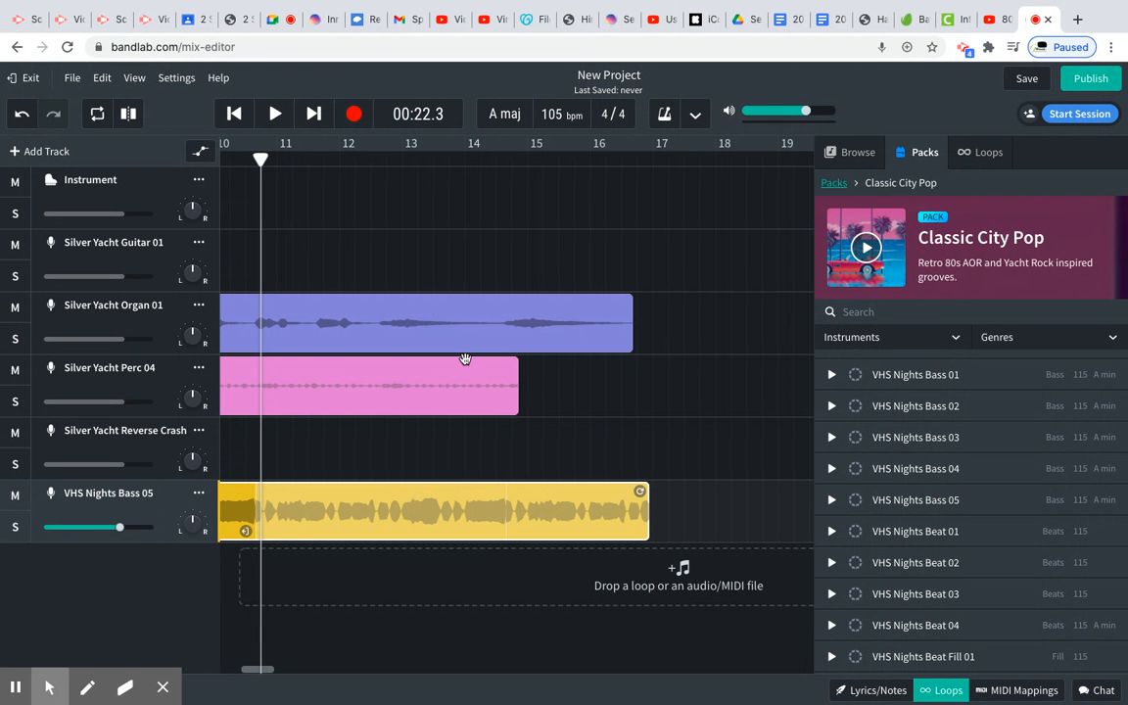
- Browse the full loop library outside the pack and preview the 2-Step Beats 01 loop
{"action": "scroll", "coordinate": [418, 295], "scroll_direction": "left", "scroll_amount": 10}
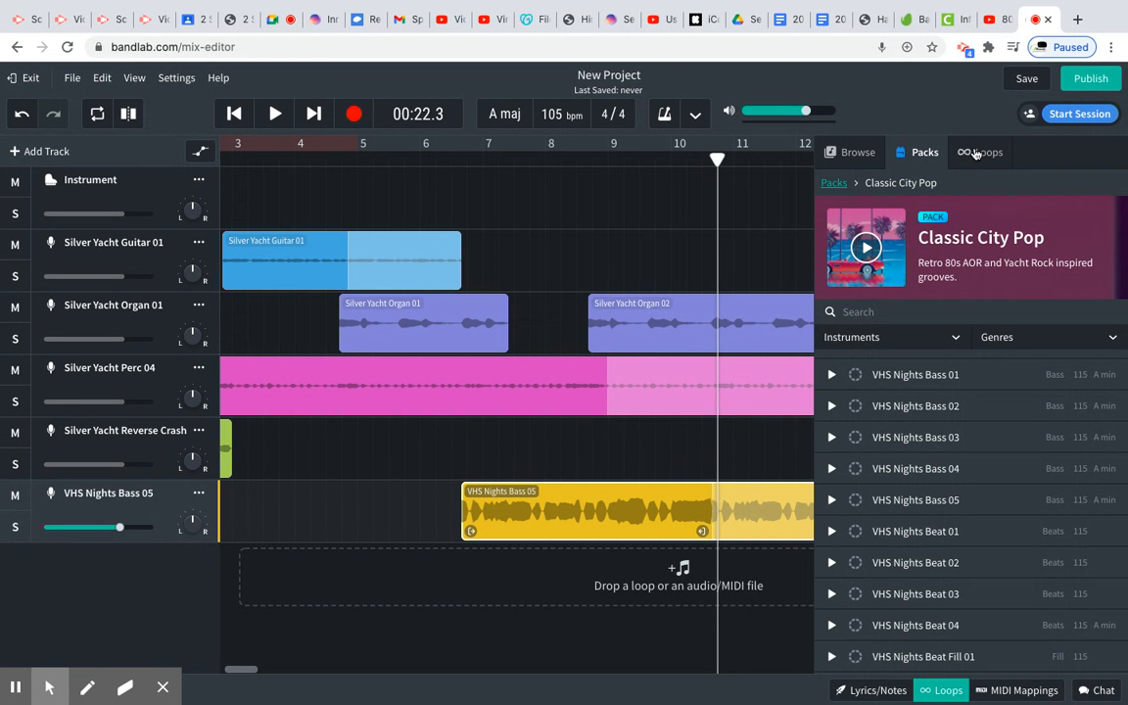
{"action": "left_click", "coordinate": [922, 155]}
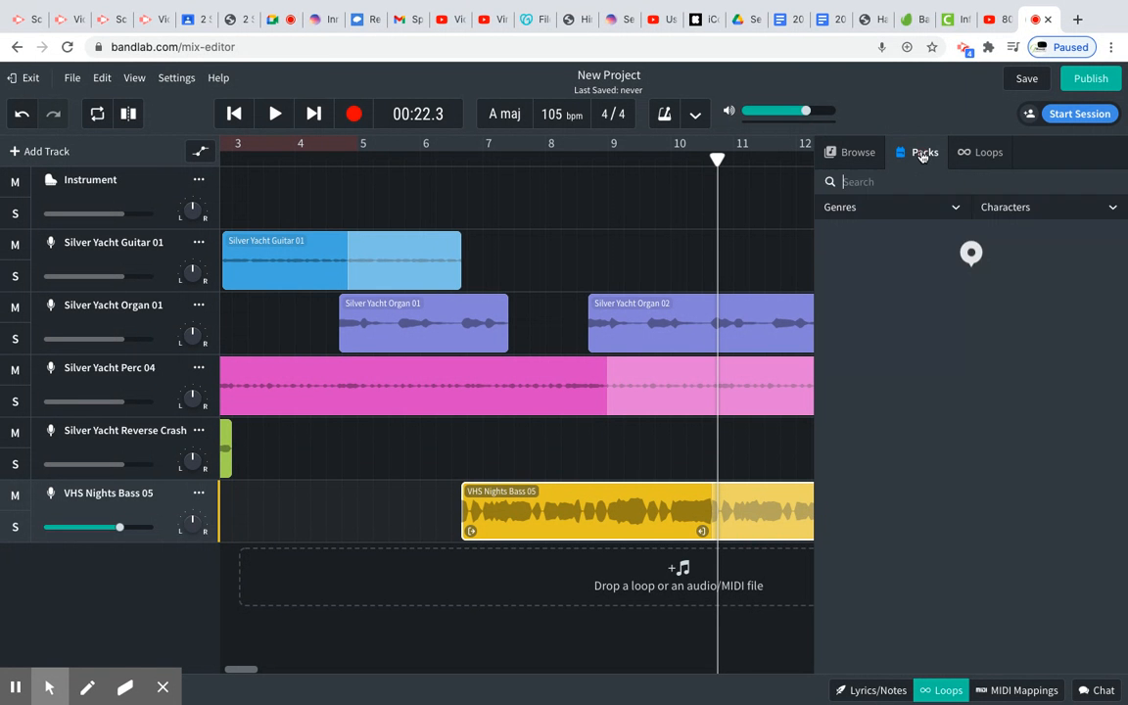
{"action": "left_click", "coordinate": [988, 152]}
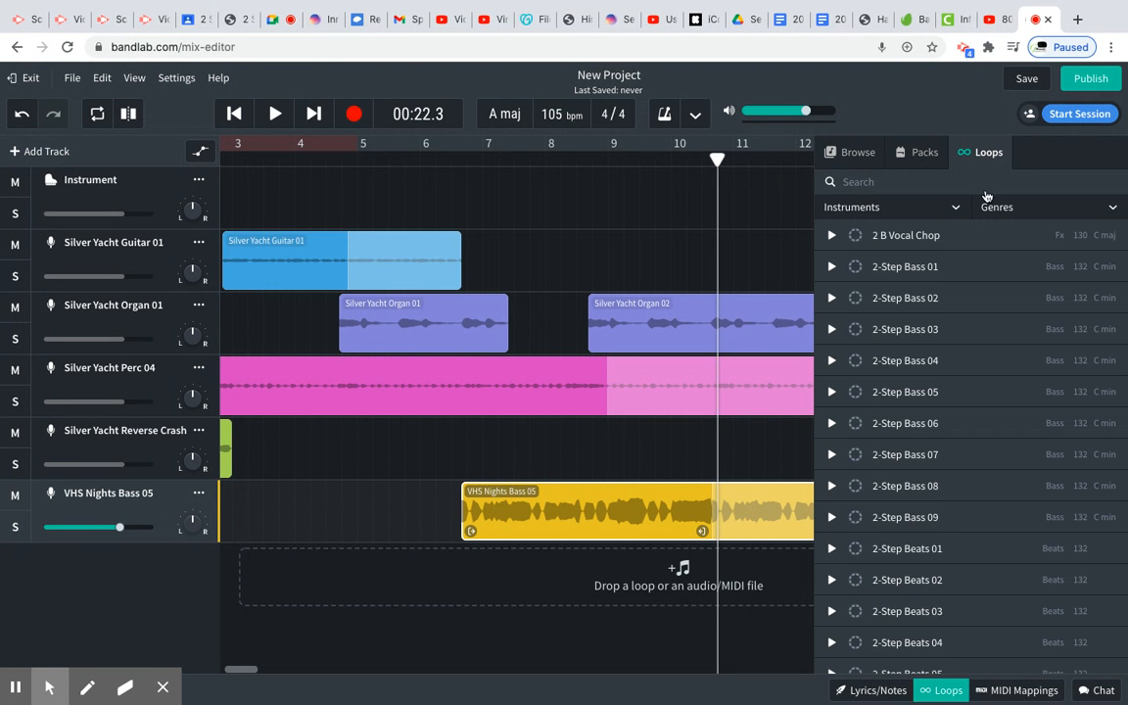
{"action": "left_click", "coordinate": [830, 550]}
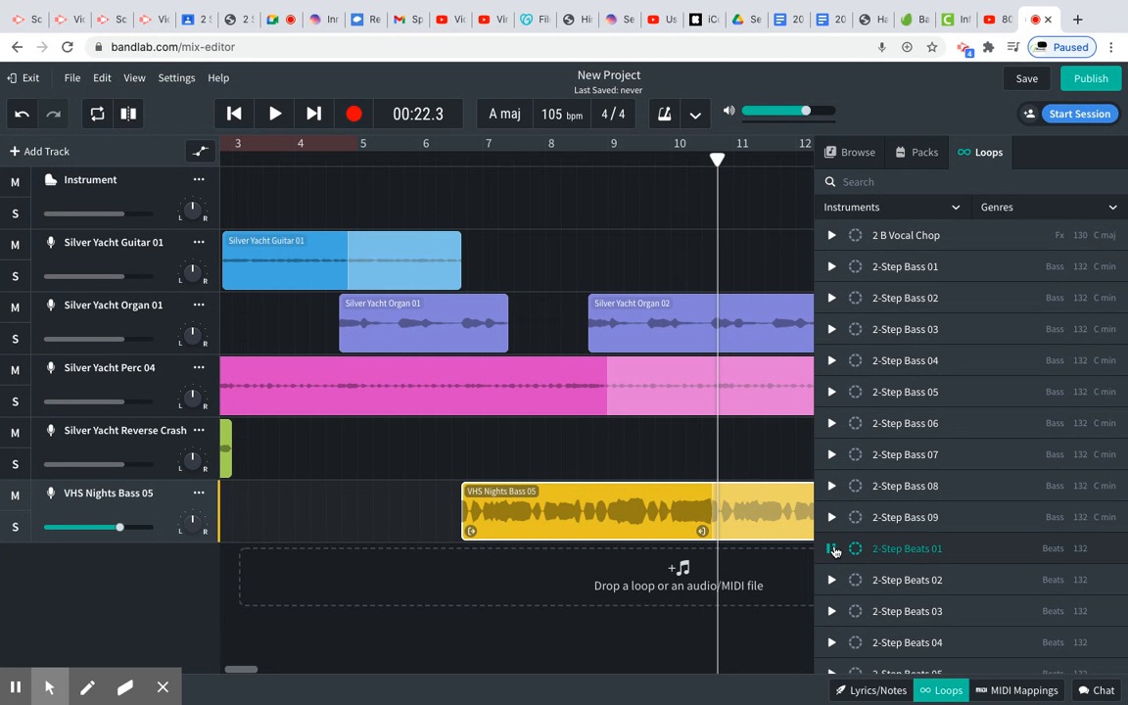
{"action": "left_click", "coordinate": [831, 549]}
- Look through the list of loop packs and reopen the Classic City Pop pack
{"action": "left_click", "coordinate": [906, 154]}
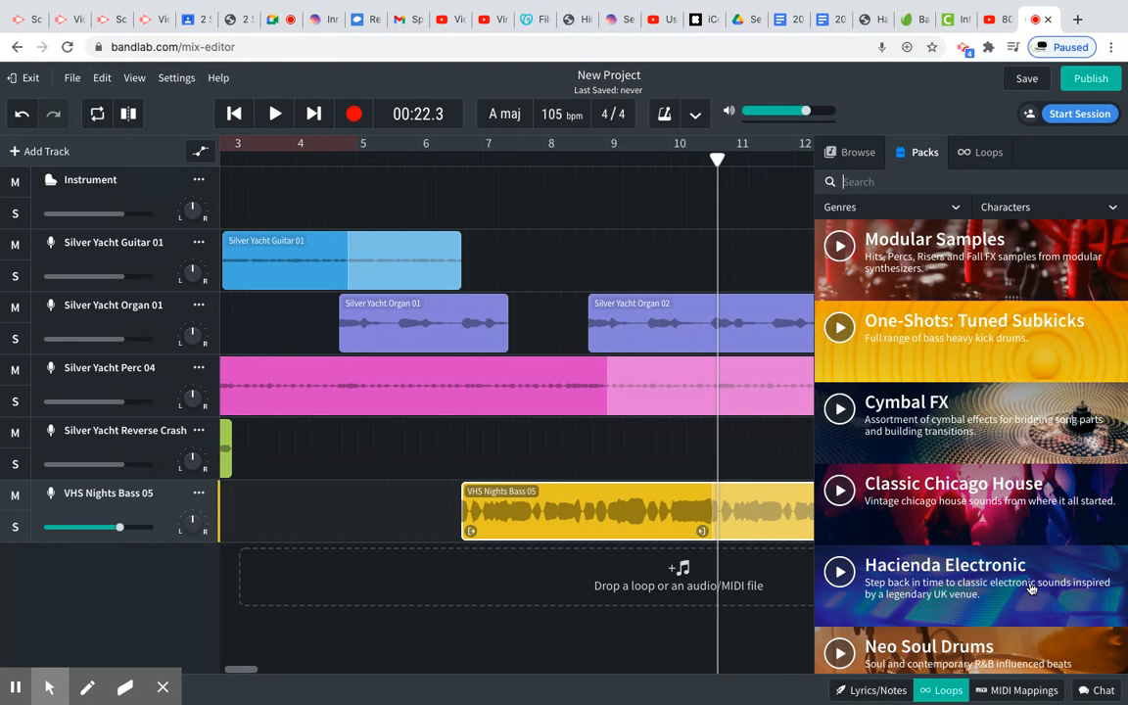
{"action": "scroll", "coordinate": [1008, 490], "scroll_direction": "down", "scroll_amount": 5}
{"action": "scroll", "coordinate": [1030, 588], "scroll_direction": "down", "scroll_amount": 4}
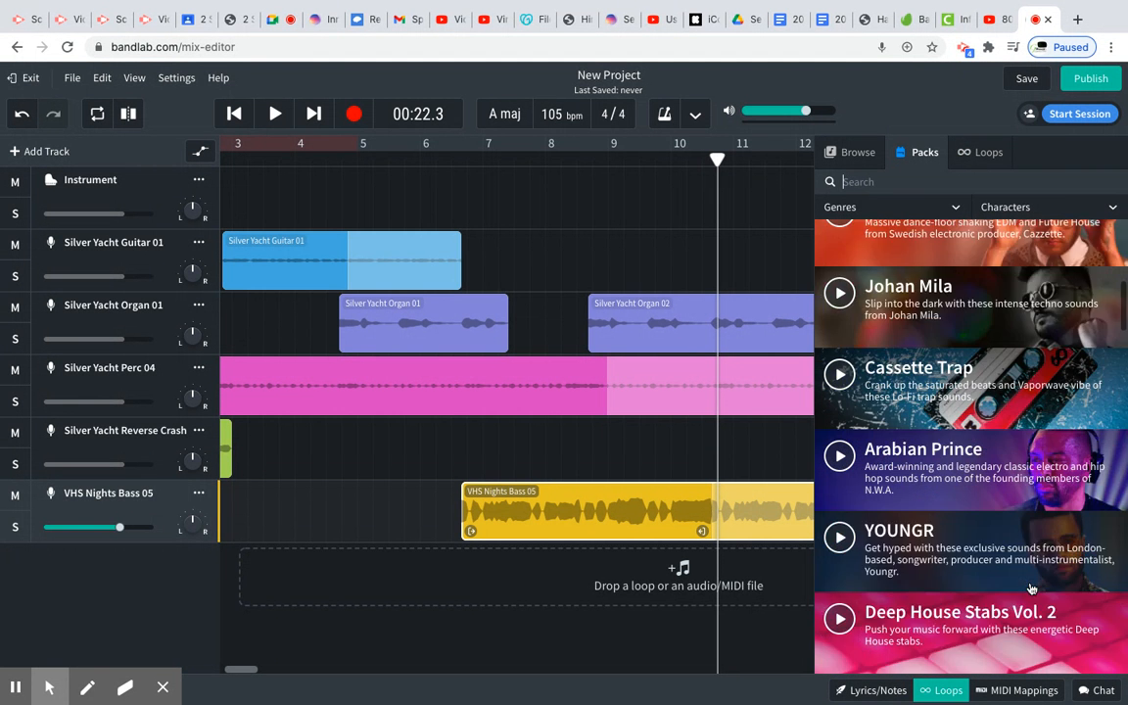
{"action": "scroll", "coordinate": [1028, 582], "scroll_direction": "down", "scroll_amount": 2}
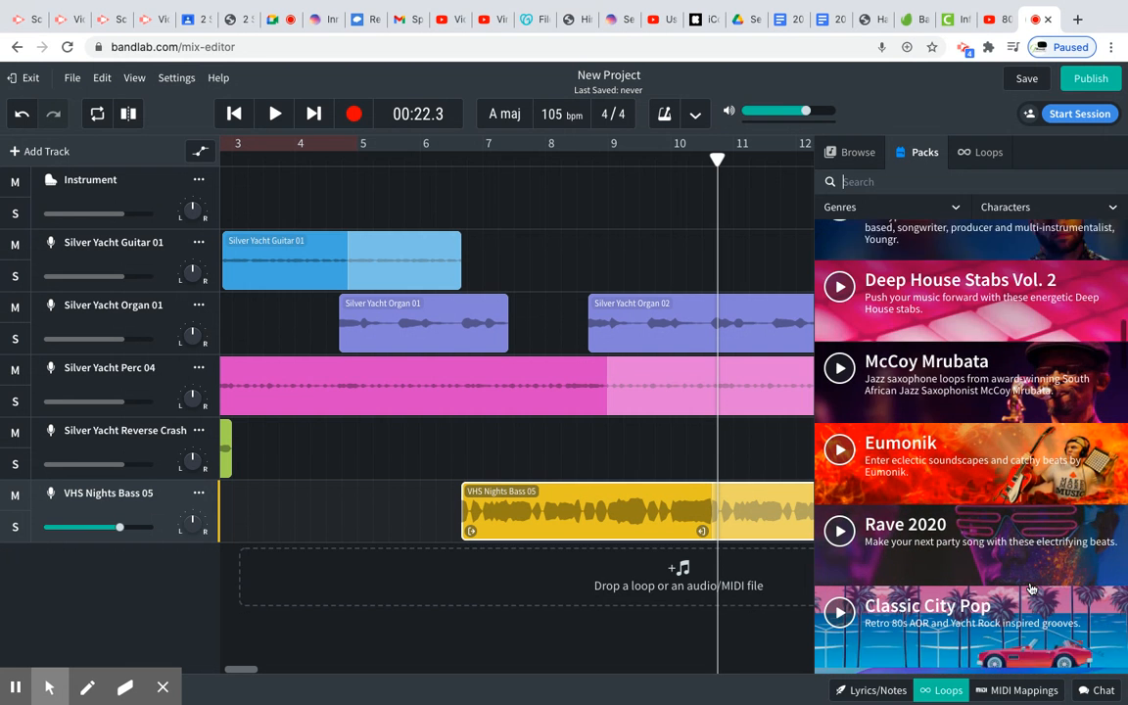
{"action": "left_click", "coordinate": [1018, 566]}
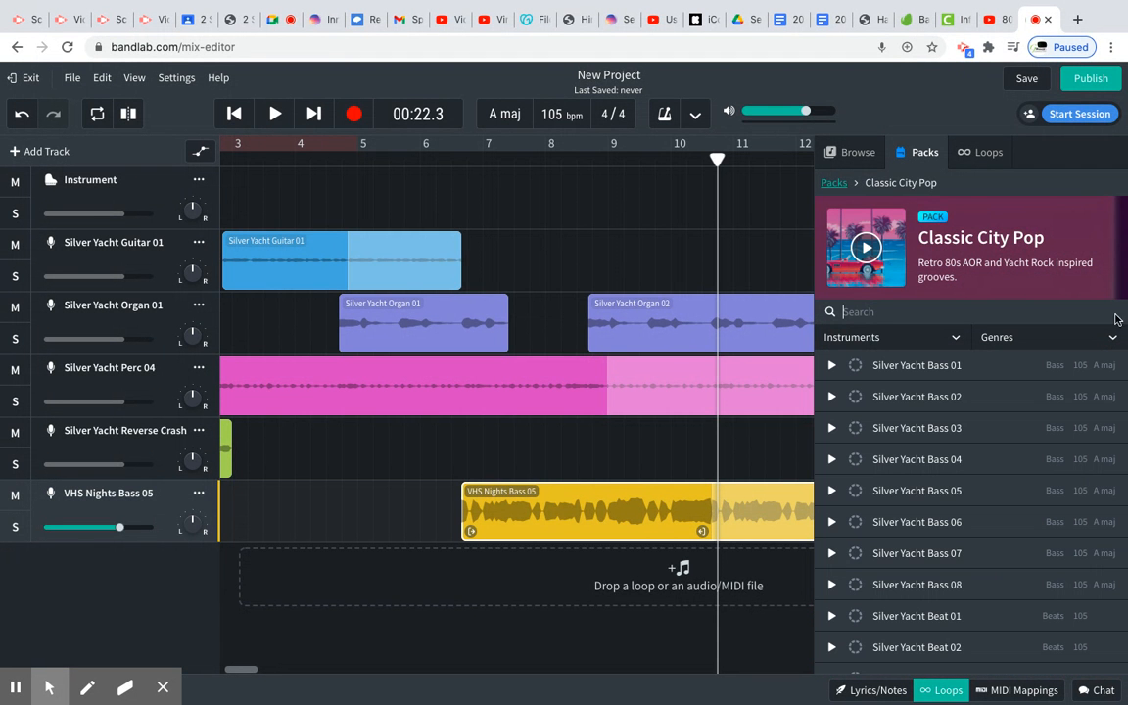
- Hide the loop library, move the Organ 01 clip earlier to start at about bar 4, and check playback from the beginning
{"action": "left_click", "coordinate": [944, 691]}
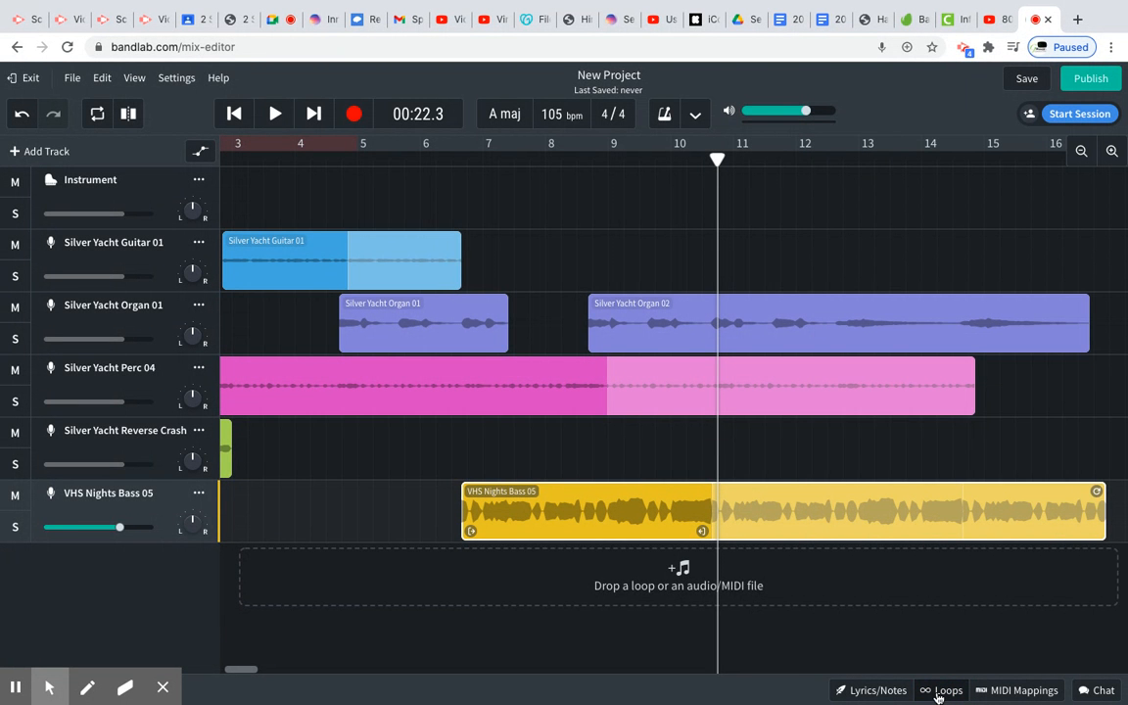
{"action": "scroll", "coordinate": [392, 383], "scroll_direction": "left", "scroll_amount": 3}
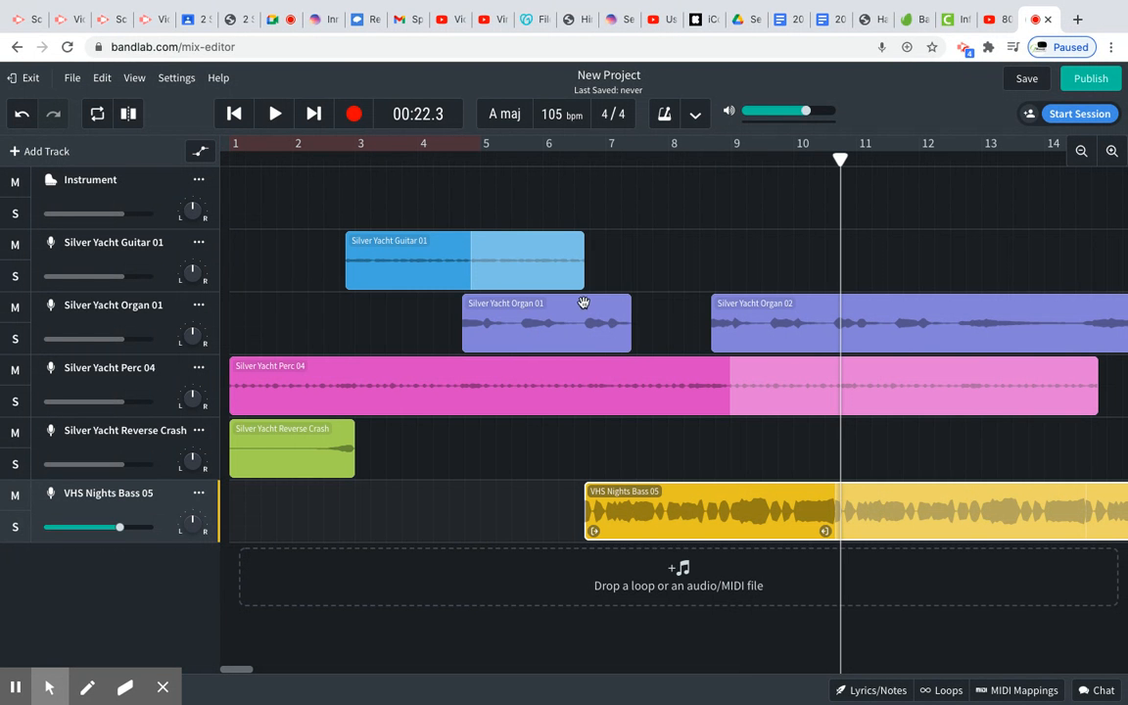
{"action": "left_click_drag", "start_coordinate": [583, 304], "coordinate": [544, 302]}
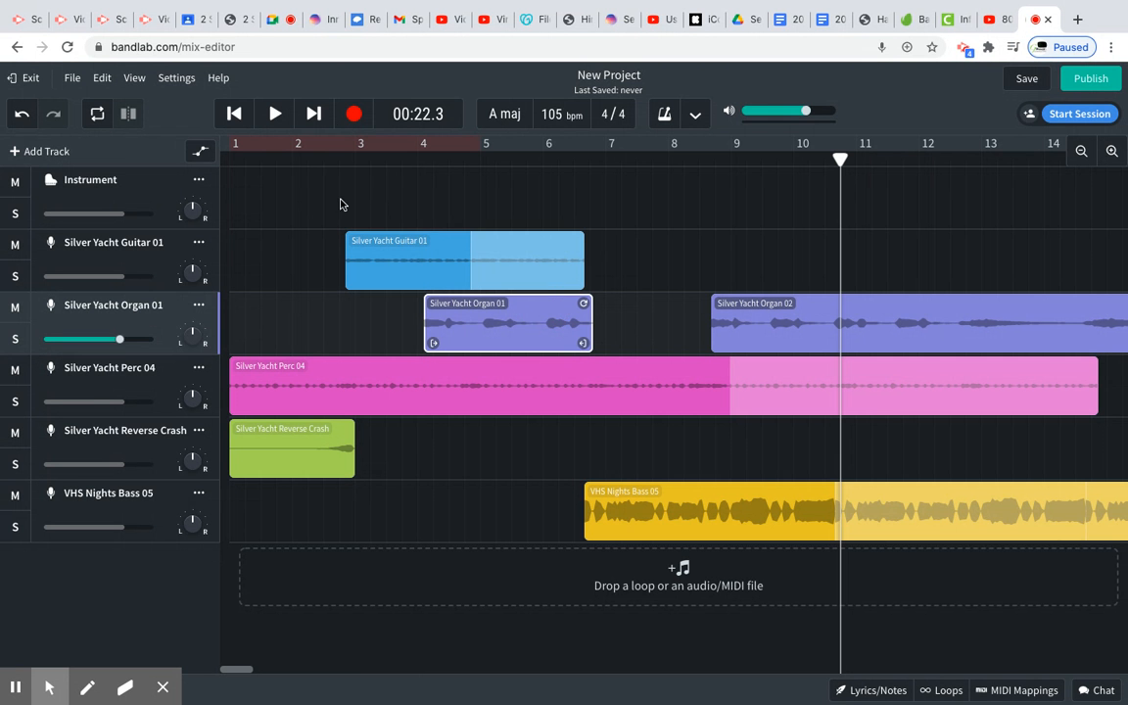
{"action": "left_click", "coordinate": [234, 114]}
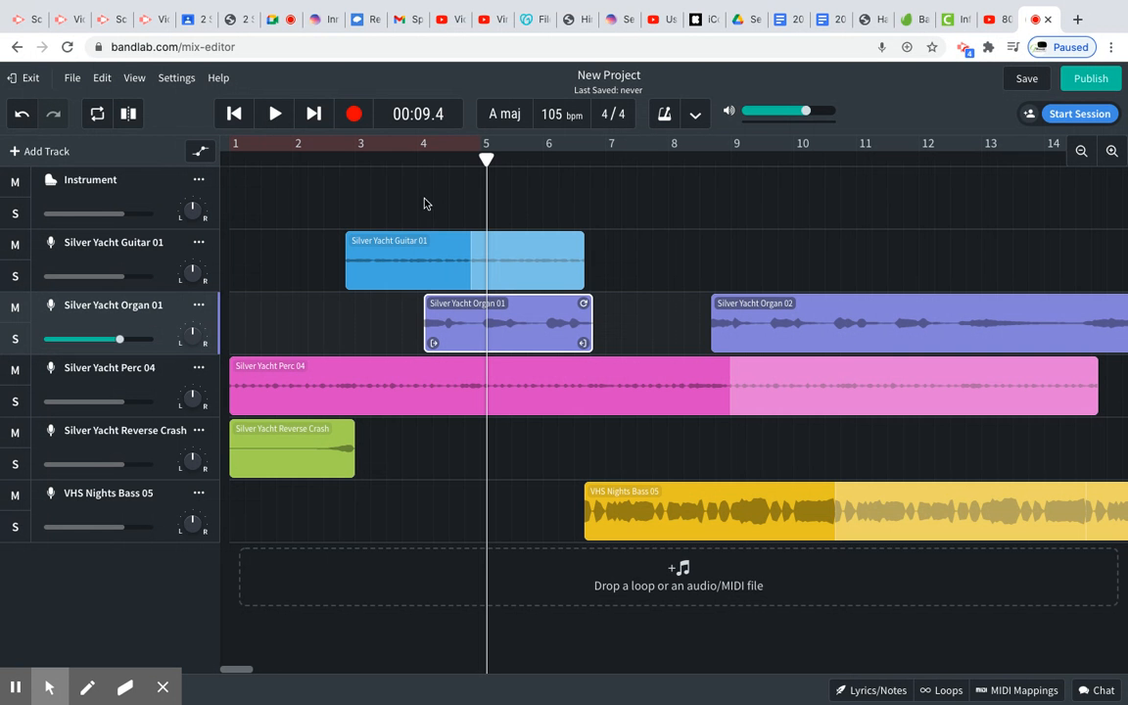
{"action": "left_click", "coordinate": [276, 114]}
{"action": "left_click", "coordinate": [236, 114]}
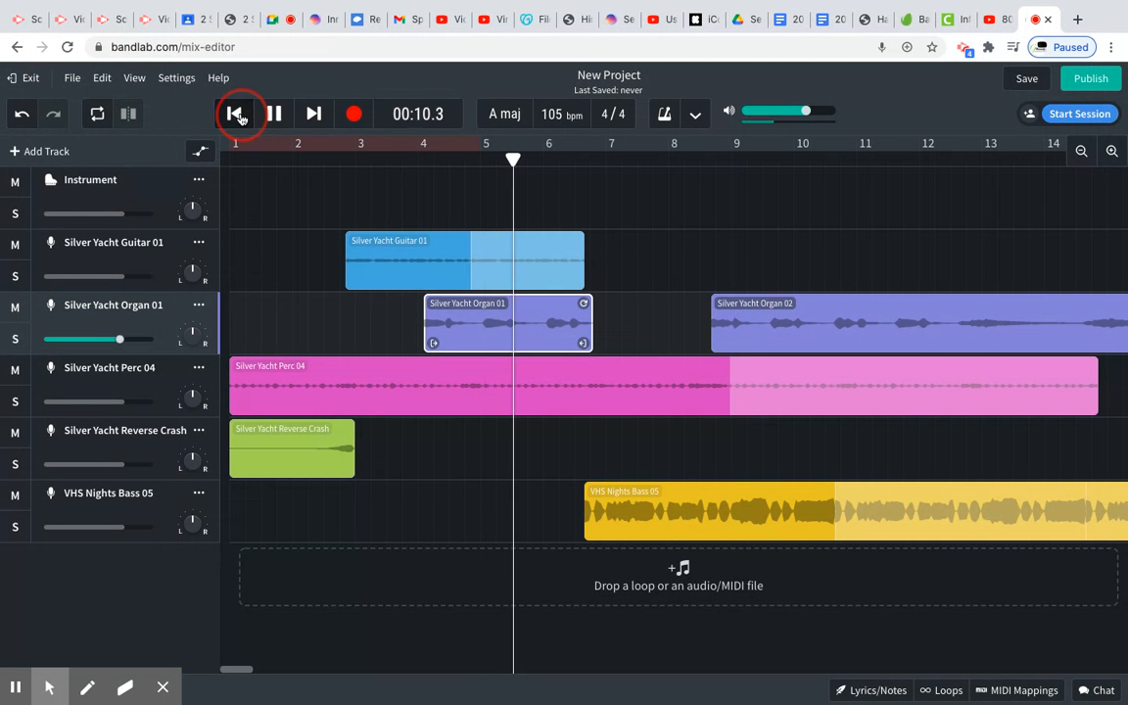
{"action": "left_click", "coordinate": [236, 115]}
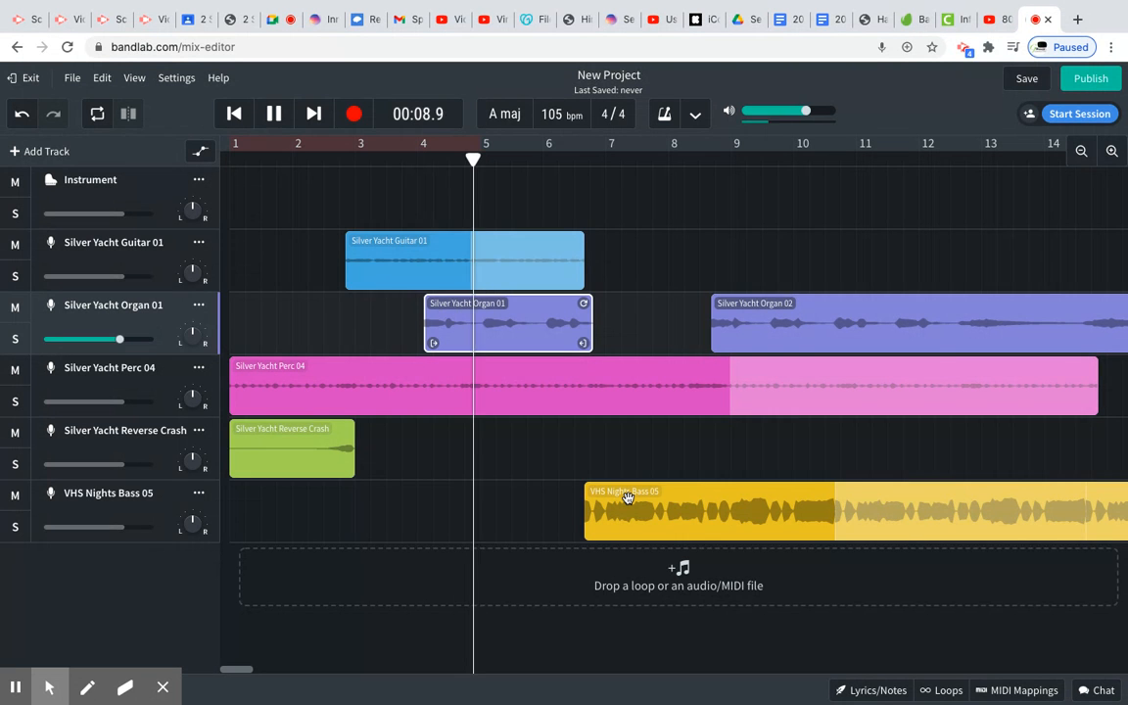
{"action": "key", "text": "space"}
- Try the VHS Nights Bass 05 clip starting at about bar 2 and check playback from the beginning
{"action": "left_click_drag", "start_coordinate": [627, 497], "coordinate": [329, 514]}
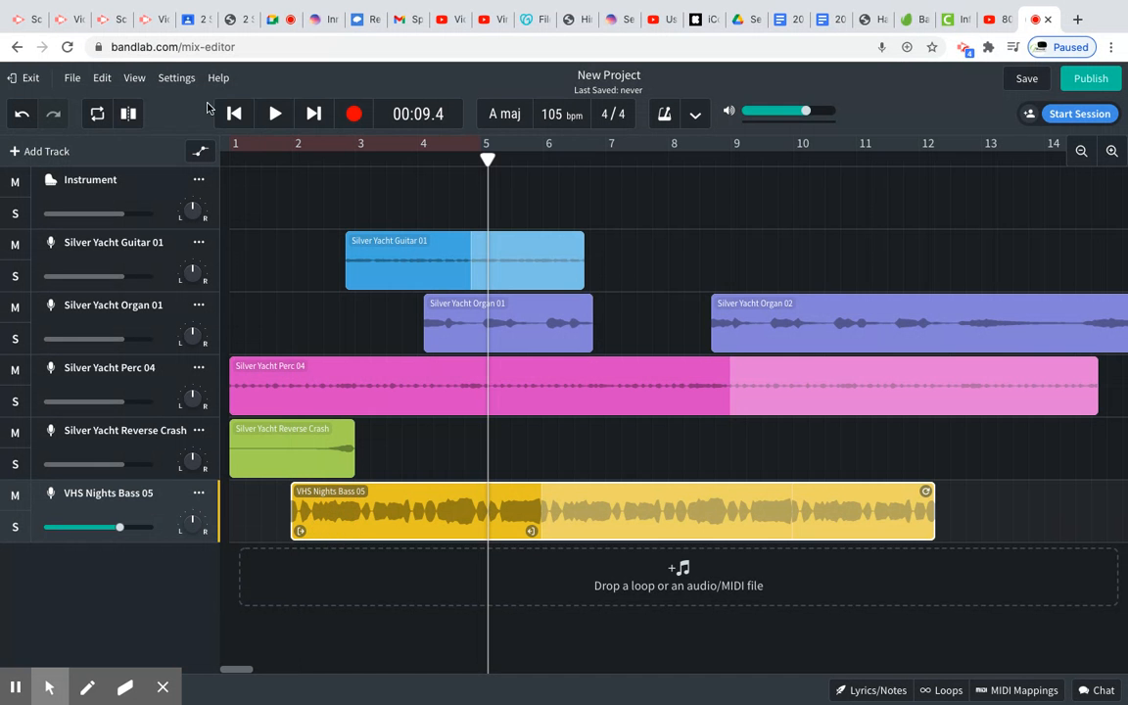
{"action": "left_click", "coordinate": [235, 115]}
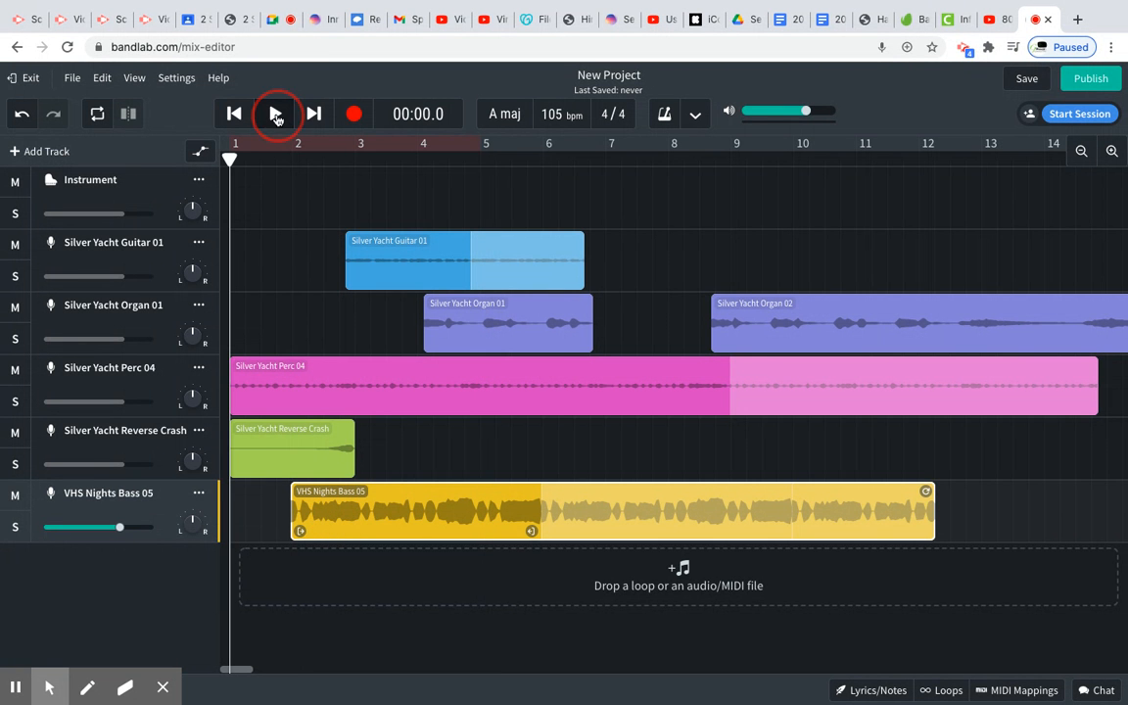
{"action": "left_click", "coordinate": [275, 114]}
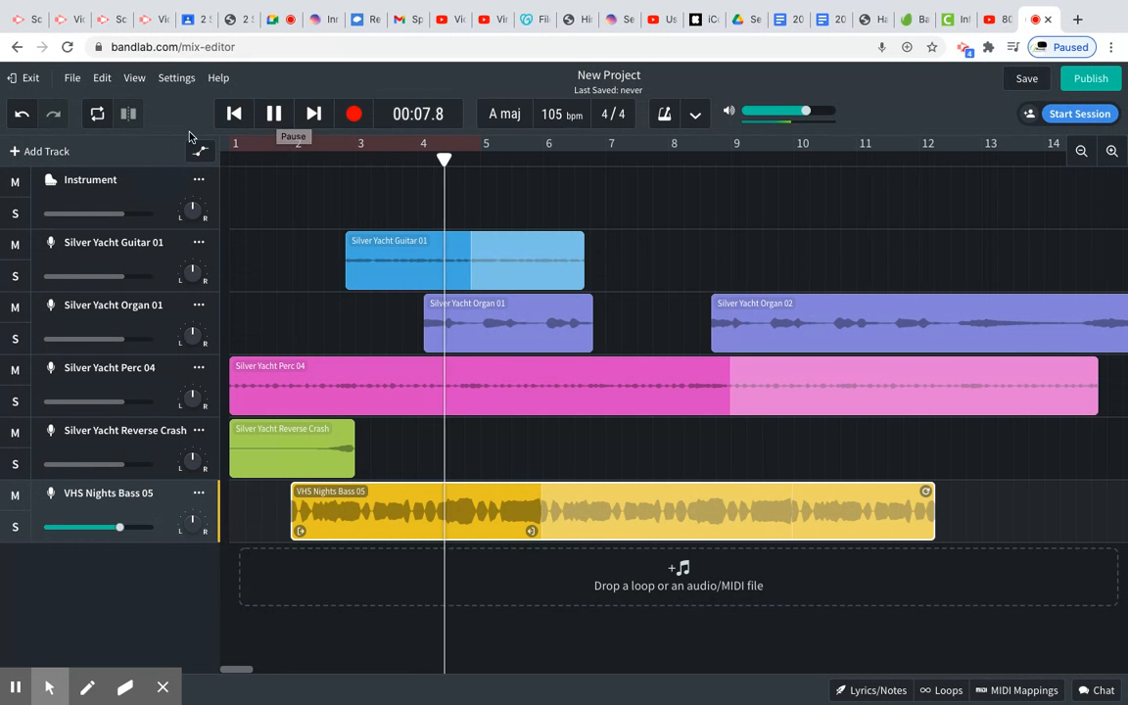
{"action": "key", "text": "space"}
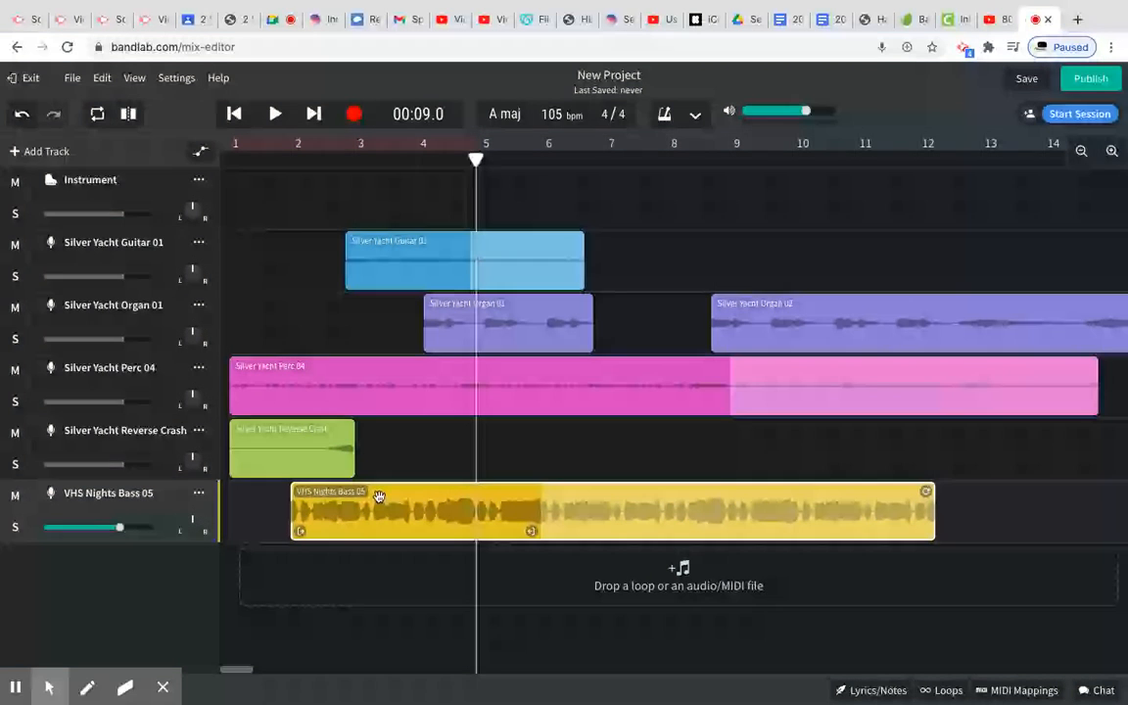
- Move the VHS Nights Bass 05 clip to start together with Organ 01, and extend the looped Perc 04 clip to just before bar 17
{"action": "left_click_drag", "start_coordinate": [384, 492], "coordinate": [515, 508]}
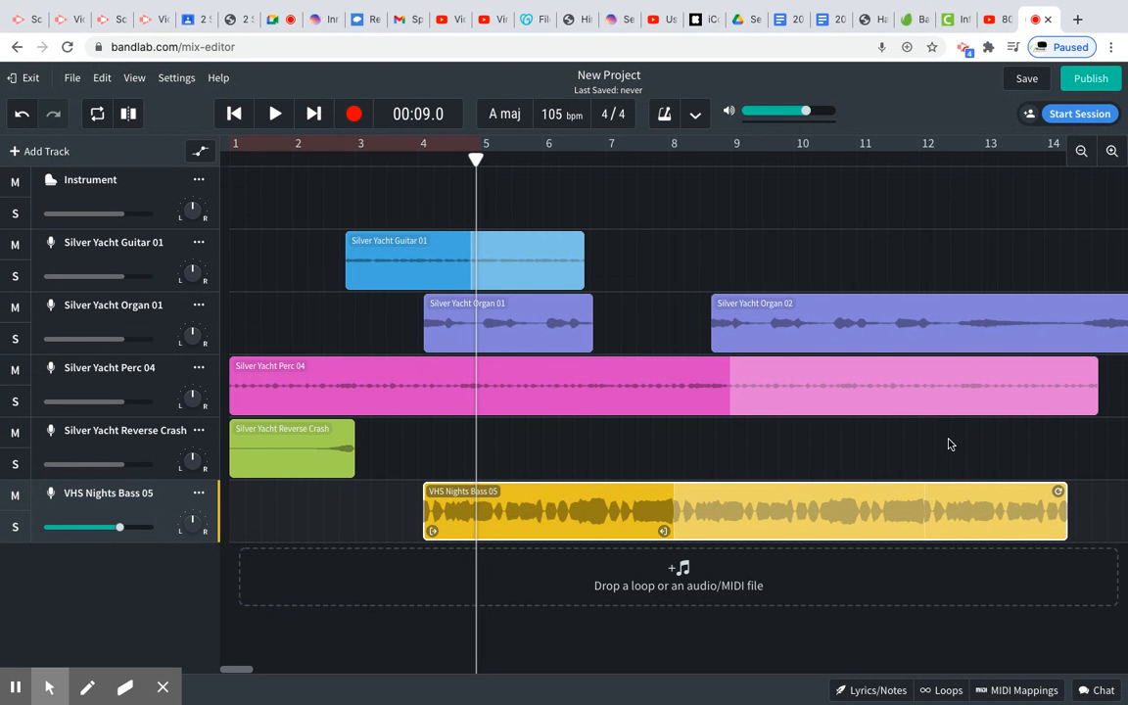
{"action": "scroll", "coordinate": [948, 445], "scroll_direction": "right", "scroll_amount": 5}
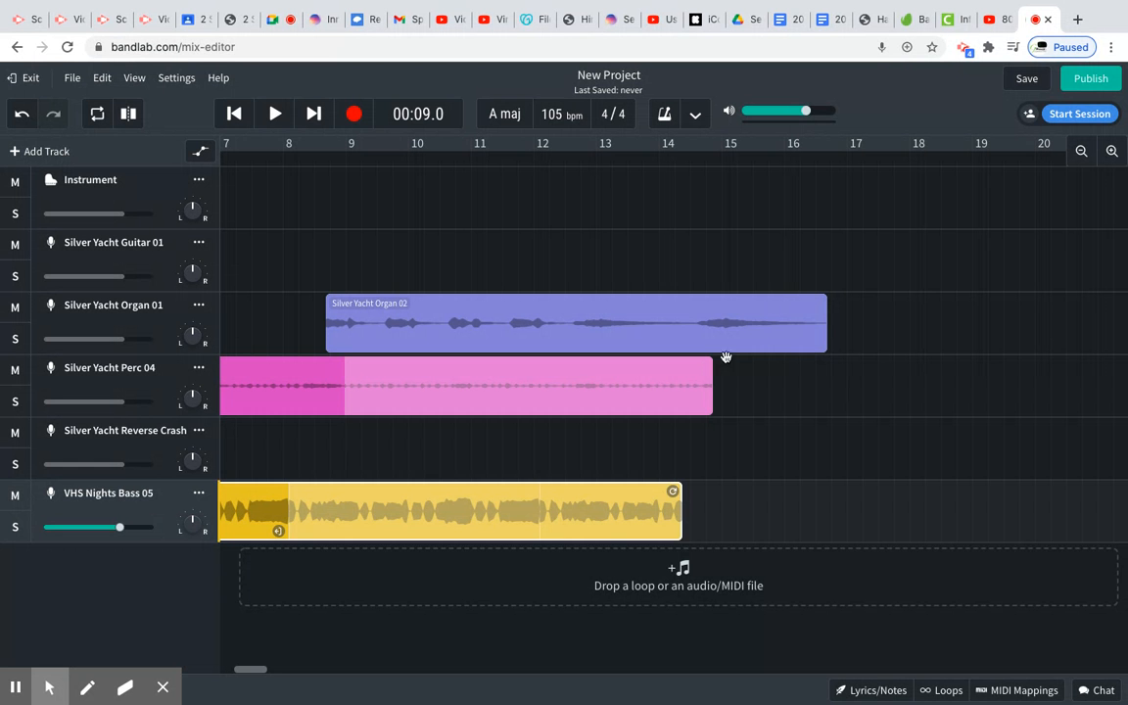
{"action": "left_click_drag", "start_coordinate": [711, 369], "coordinate": [847, 358]}
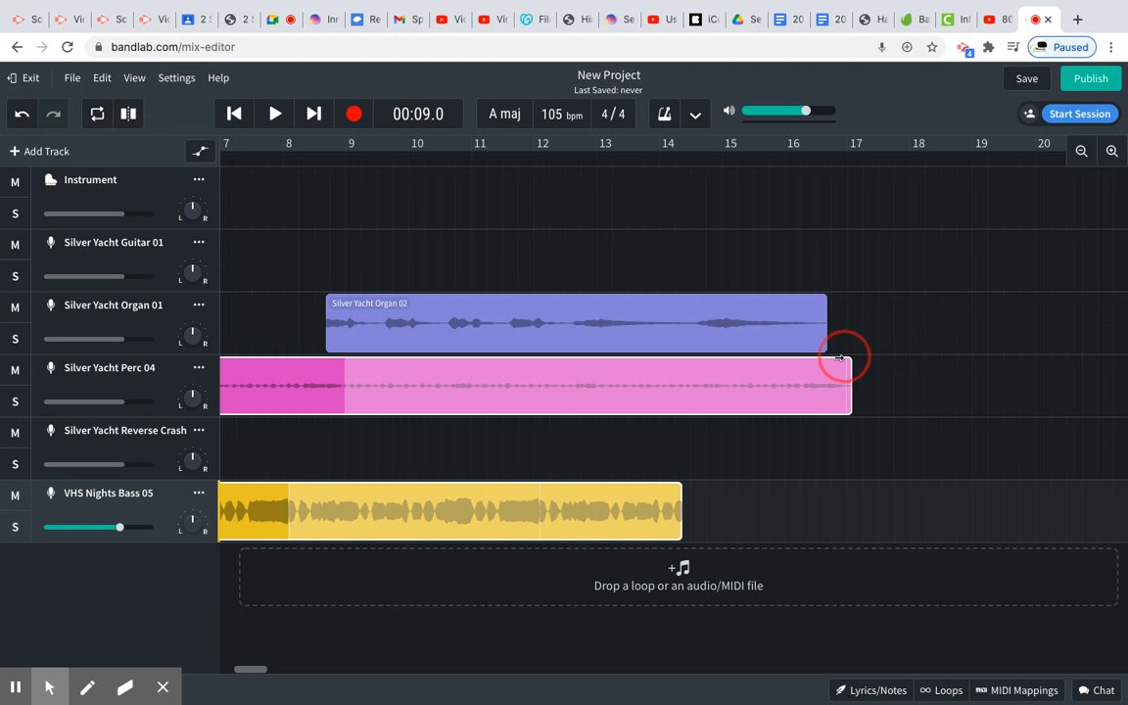
{"action": "left_click_drag", "start_coordinate": [837, 359], "coordinate": [836, 359]}
- Extend the Organ 02 and VHS Nights Bass 05 clips by looping them to end with Perc 04, just before bar 17
{"action": "left_click", "coordinate": [810, 308]}
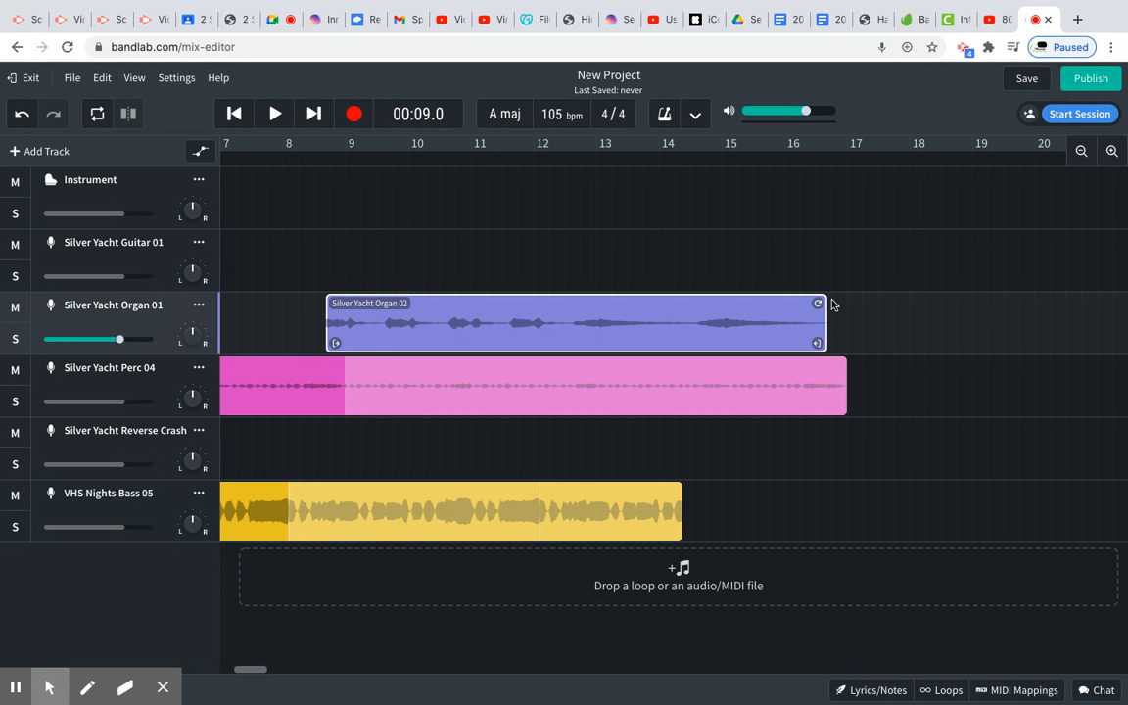
{"action": "left_click", "coordinate": [823, 302]}
{"action": "left_click_drag", "start_coordinate": [817, 303], "coordinate": [834, 303]}
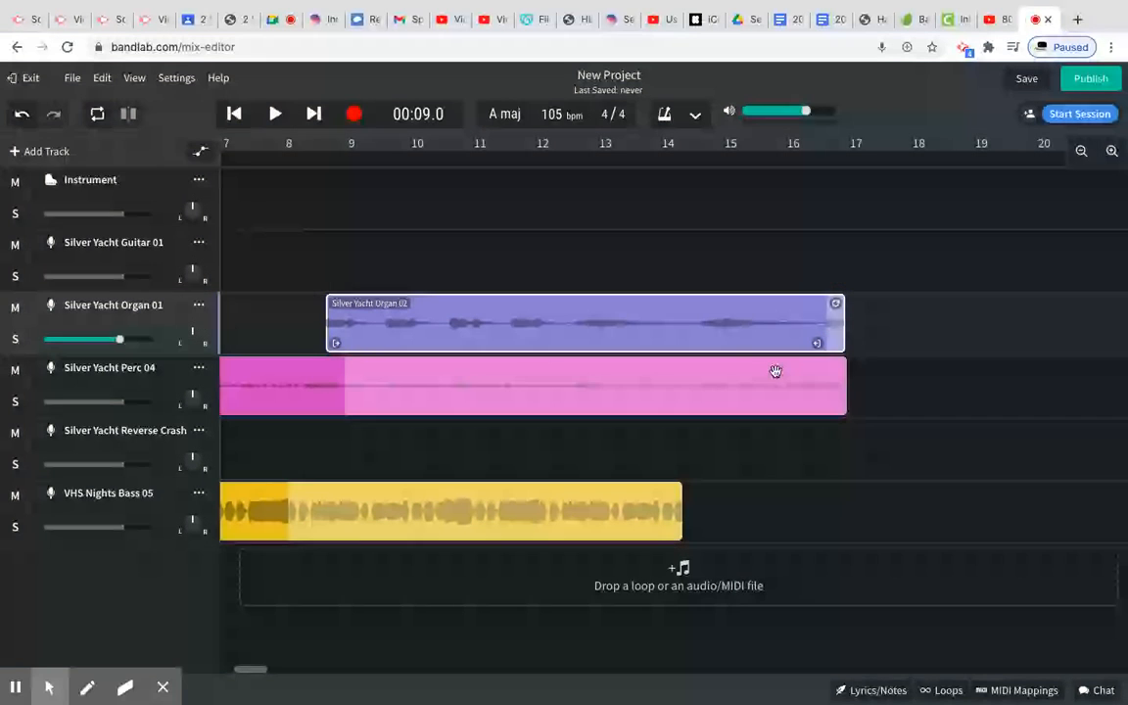
{"action": "left_click", "coordinate": [556, 511]}
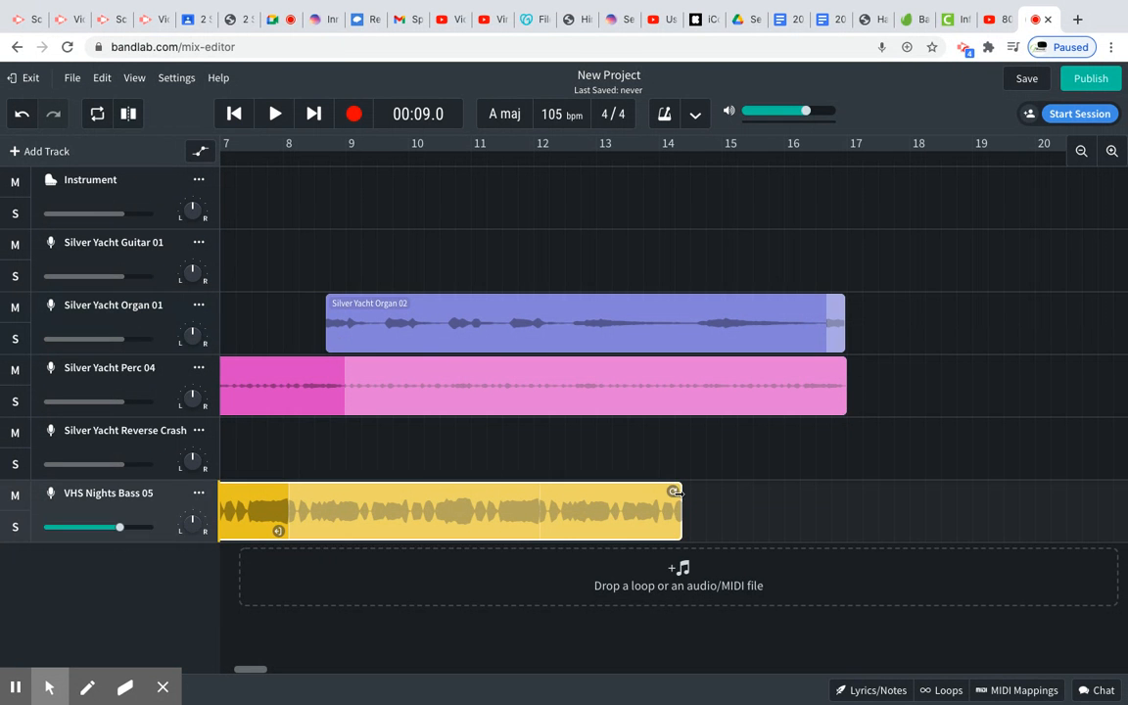
{"action": "left_click_drag", "start_coordinate": [673, 491], "coordinate": [837, 493]}
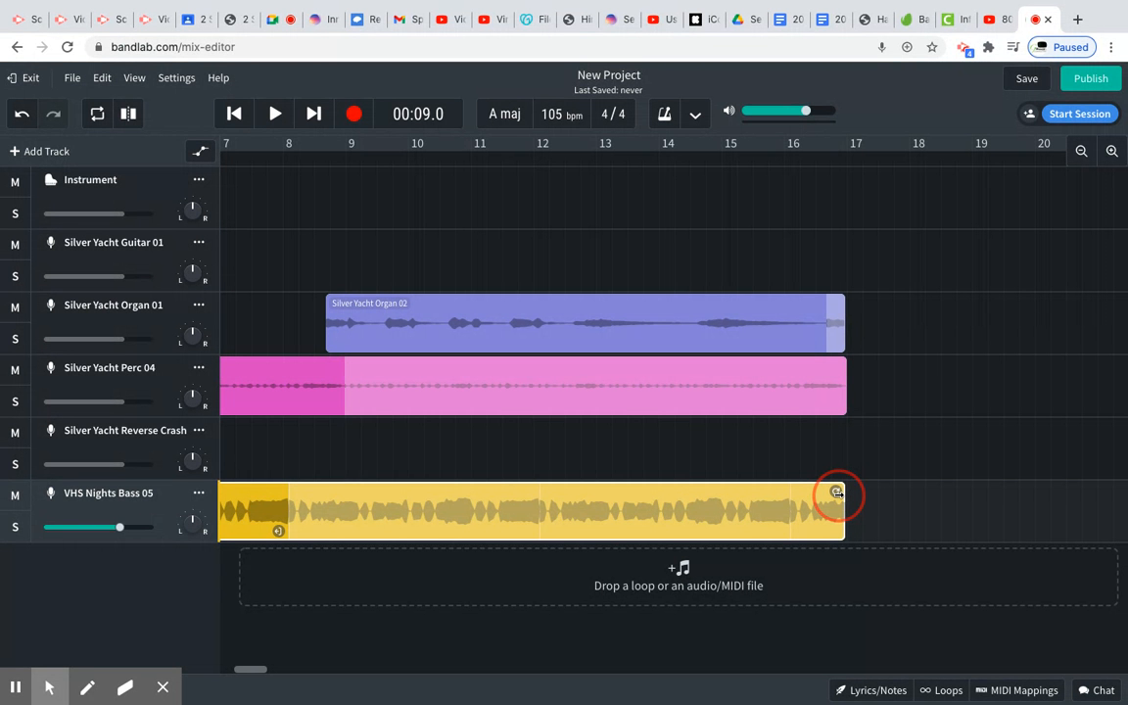
- Play the arrangement from the beginning to check how the guitar enters after the reverse crash
{"action": "scroll", "coordinate": [596, 466], "scroll_direction": "left", "scroll_amount": 6}
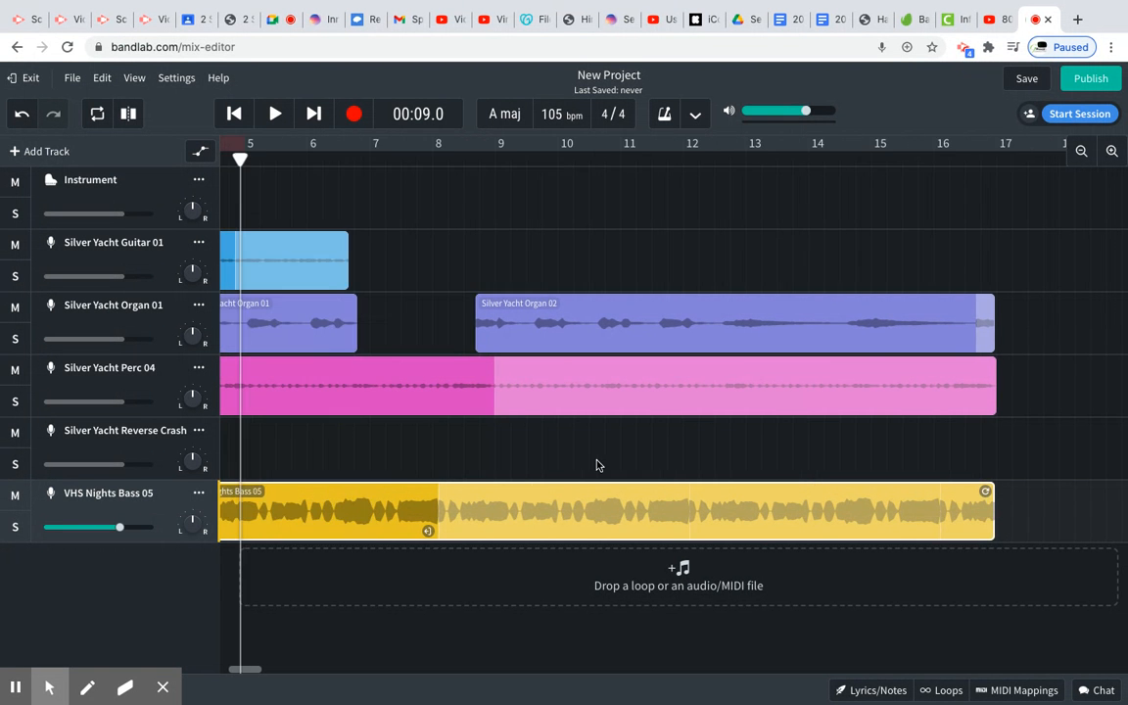
{"action": "left_click", "coordinate": [238, 112]}
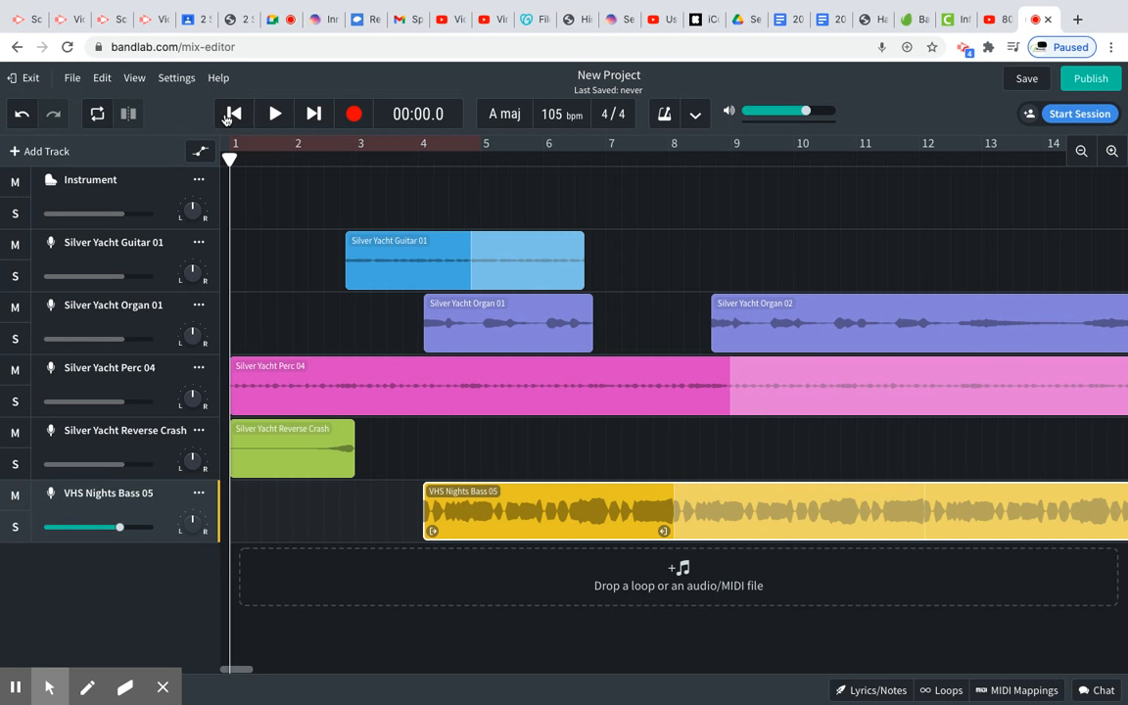
{"action": "left_click", "coordinate": [275, 114]}
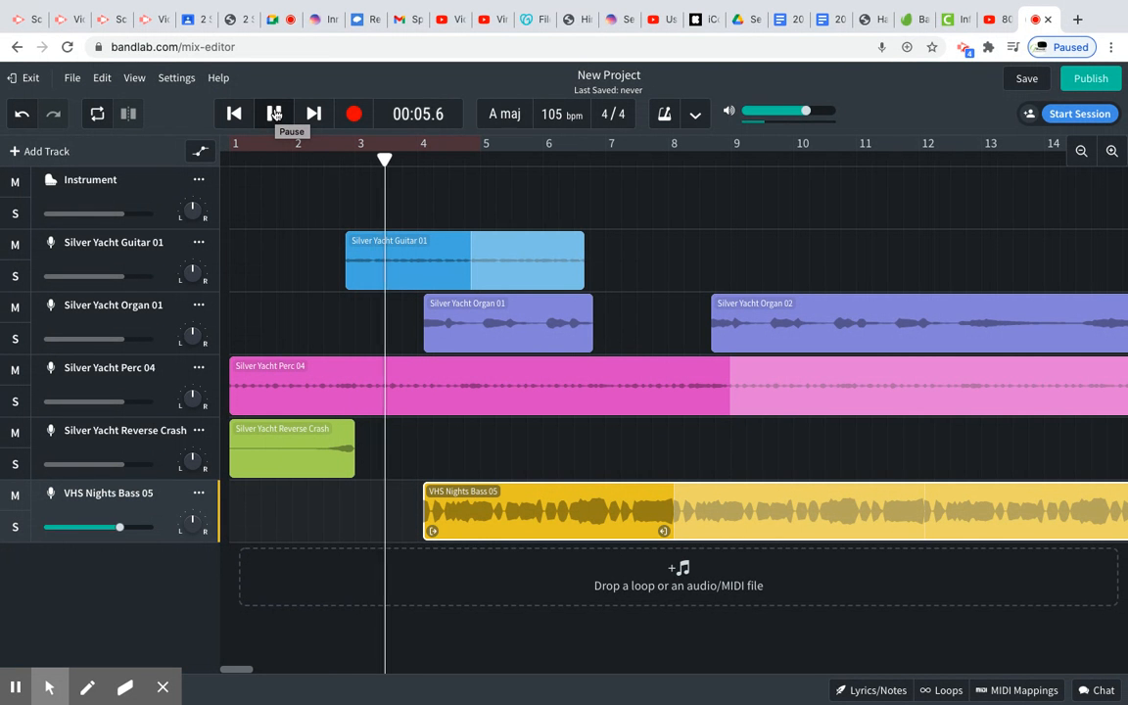
{"action": "left_click", "coordinate": [275, 114]}
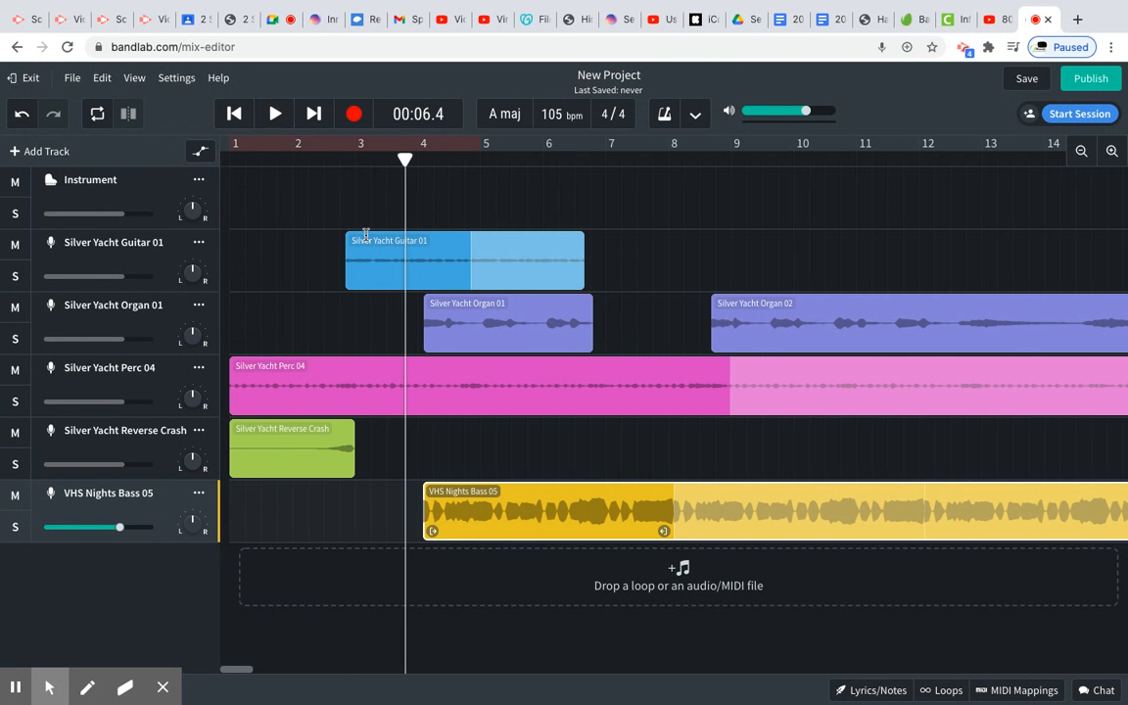
- Nudge the Guitar 01 clip slightly later to start just before the reverse crash ends, and check playback up to Organ 02
{"action": "left_click", "coordinate": [452, 240]}
{"action": "left_click_drag", "start_coordinate": [453, 241], "coordinate": [456, 242]}
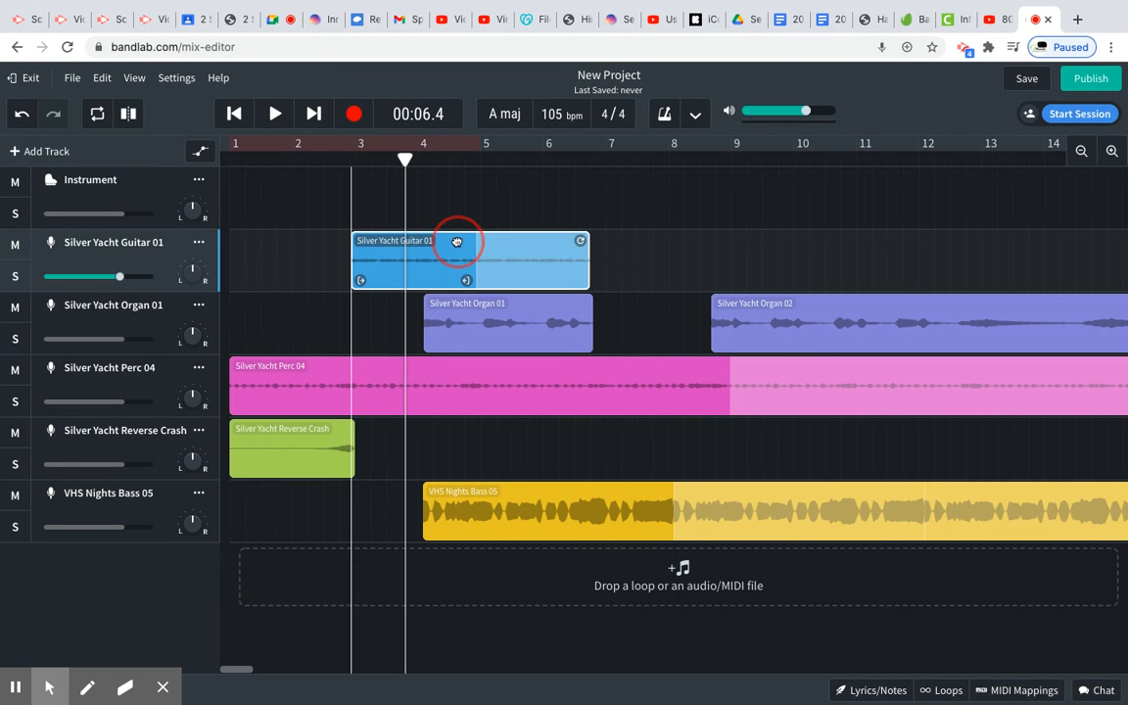
{"action": "left_click", "coordinate": [299, 214]}
{"action": "key", "text": "space"}
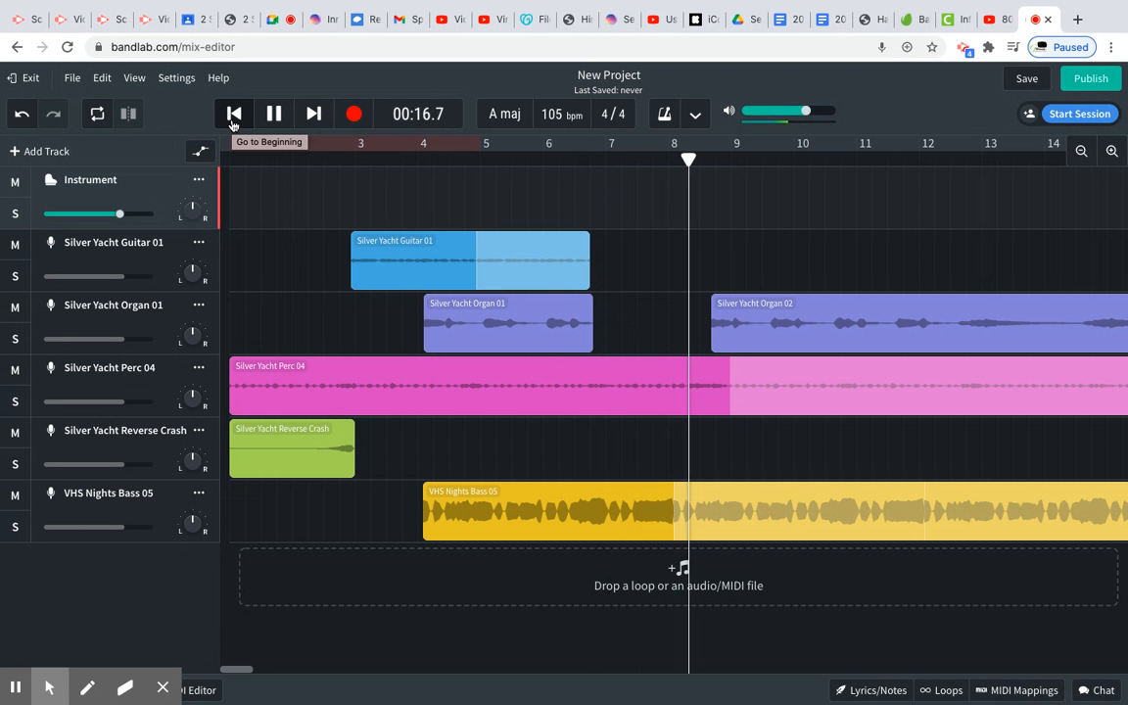
{"action": "key", "text": "space"}
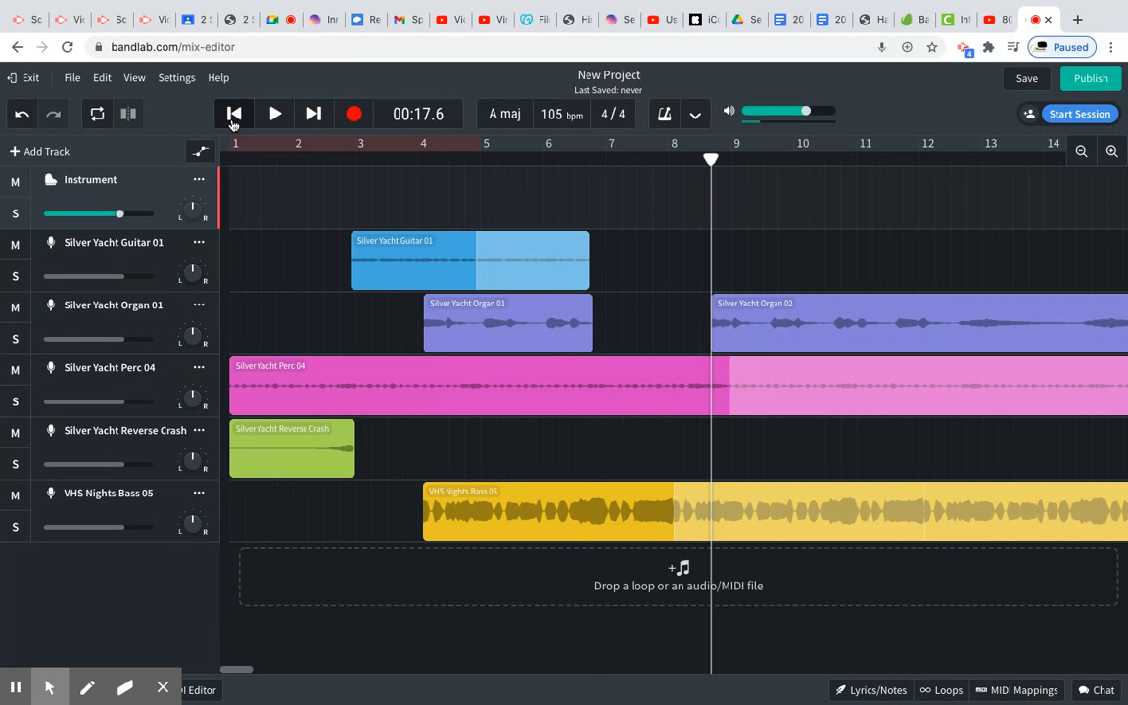
- Move the Organ 02 clip earlier to start at about bar 8, in line with the first repeat of the bass loop
{"action": "left_click", "coordinate": [754, 298]}
{"action": "left_click", "coordinate": [834, 304]}
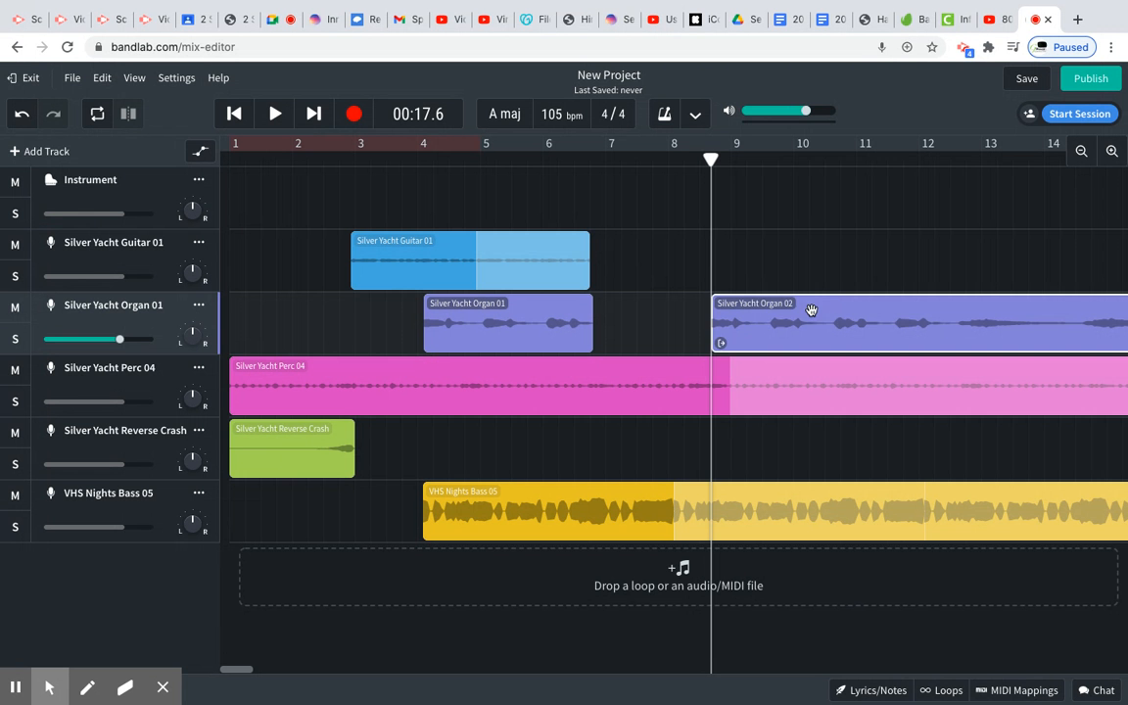
{"action": "left_click_drag", "start_coordinate": [810, 310], "coordinate": [770, 308]}
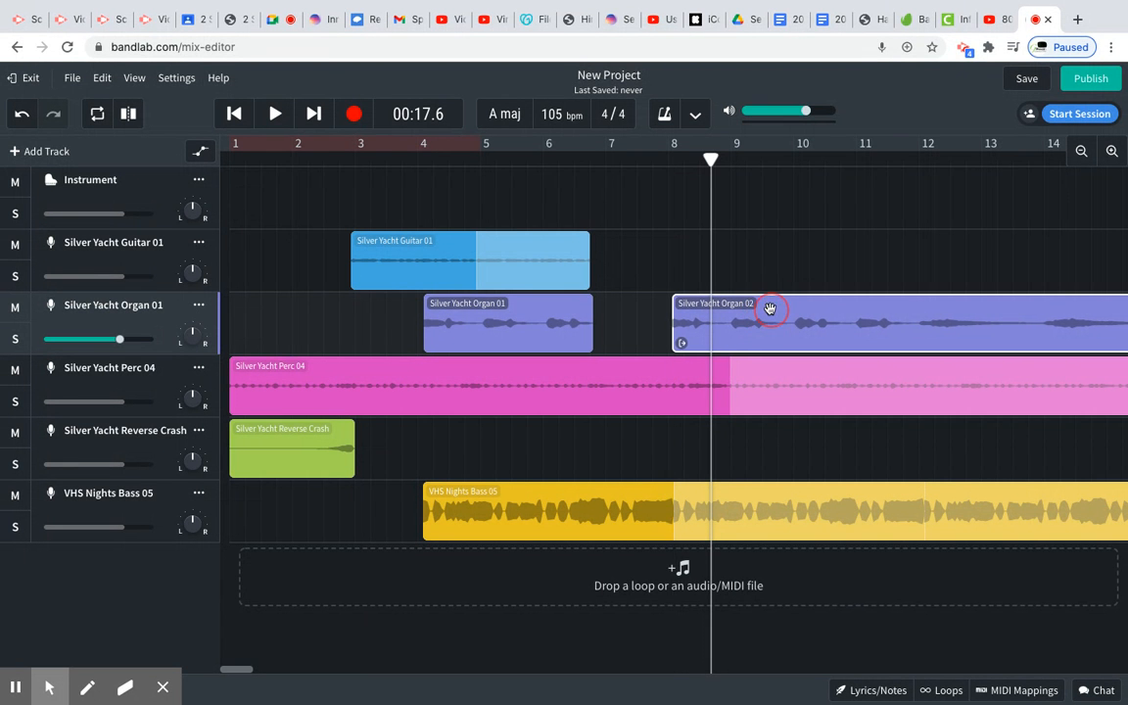
{"action": "left_click", "coordinate": [537, 211]}
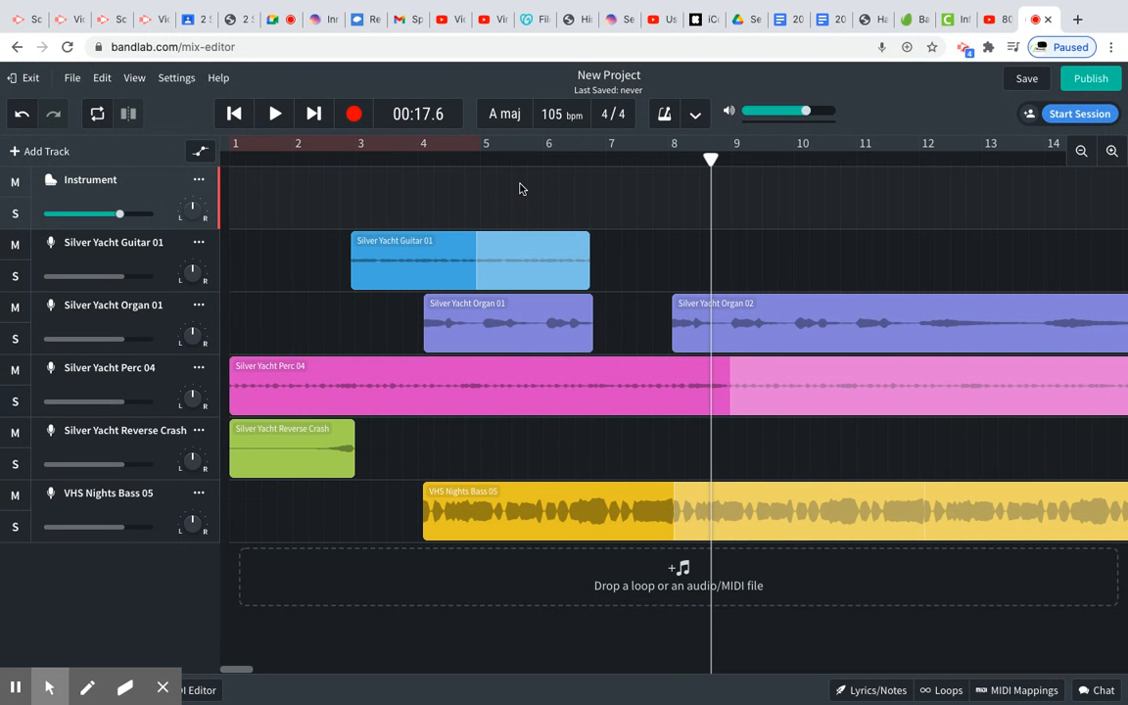
- Play the arrangement through and slightly lower the track volumes of VHS Nights Bass 05 and Silver Yacht Perc 04
{"action": "key", "text": "space"}
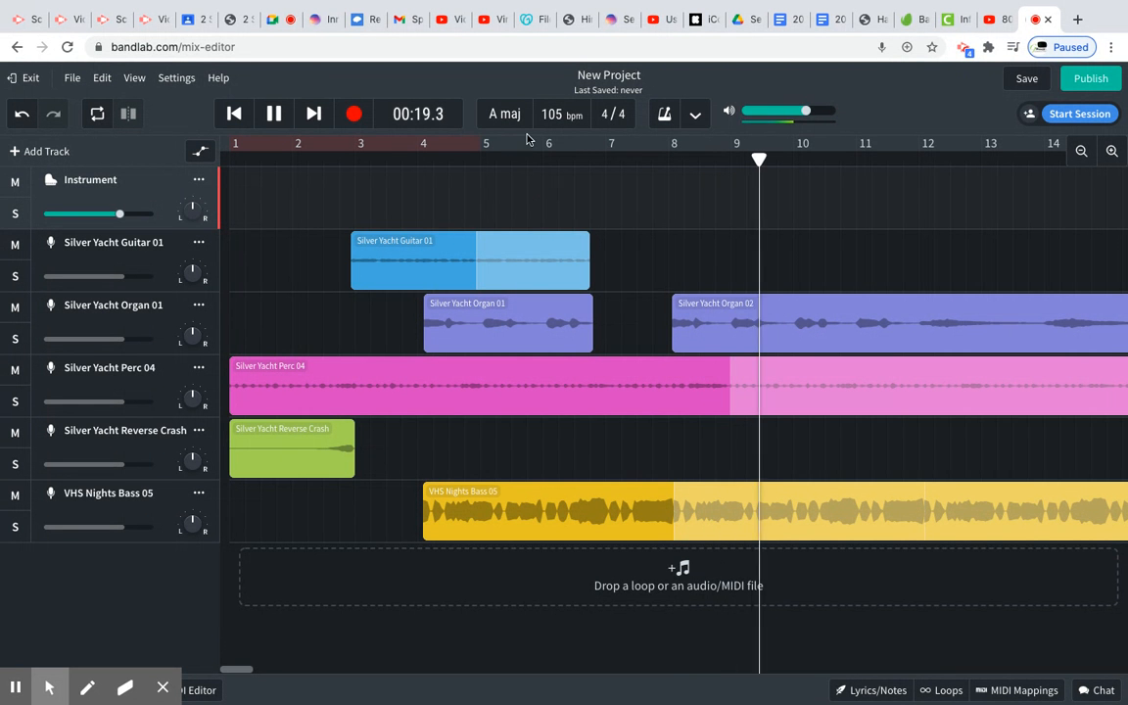
{"action": "left_click_drag", "start_coordinate": [780, 159], "coordinate": [510, 162]}
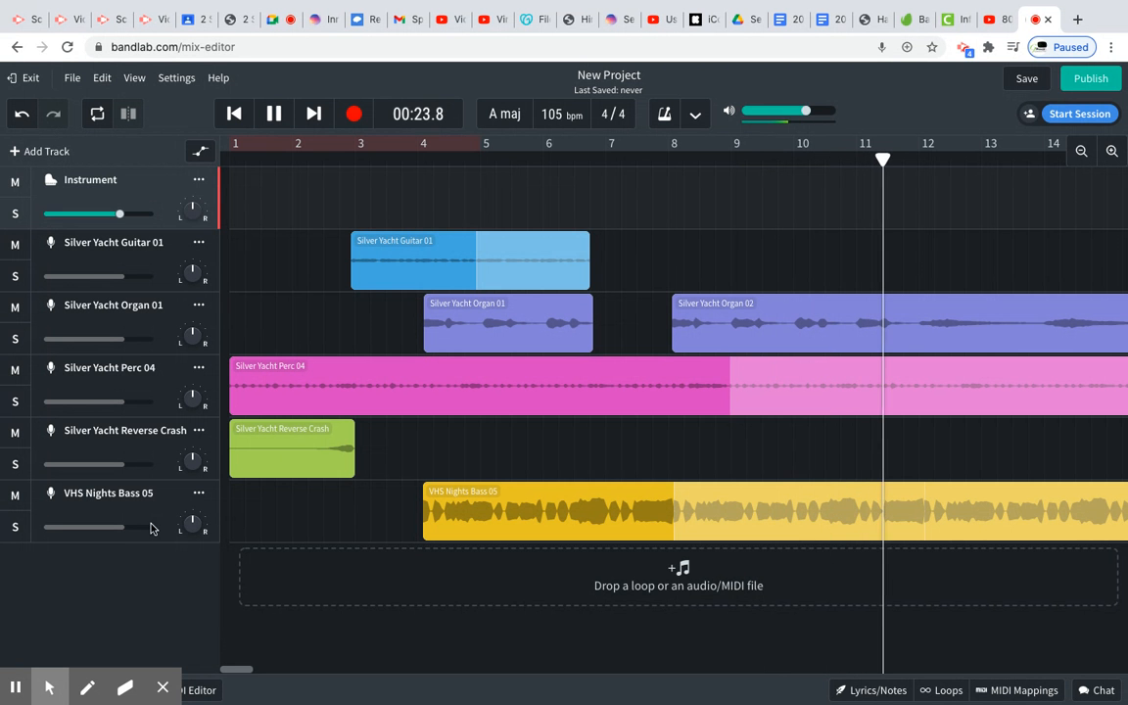
{"action": "left_click_drag", "start_coordinate": [125, 528], "coordinate": [106, 529]}
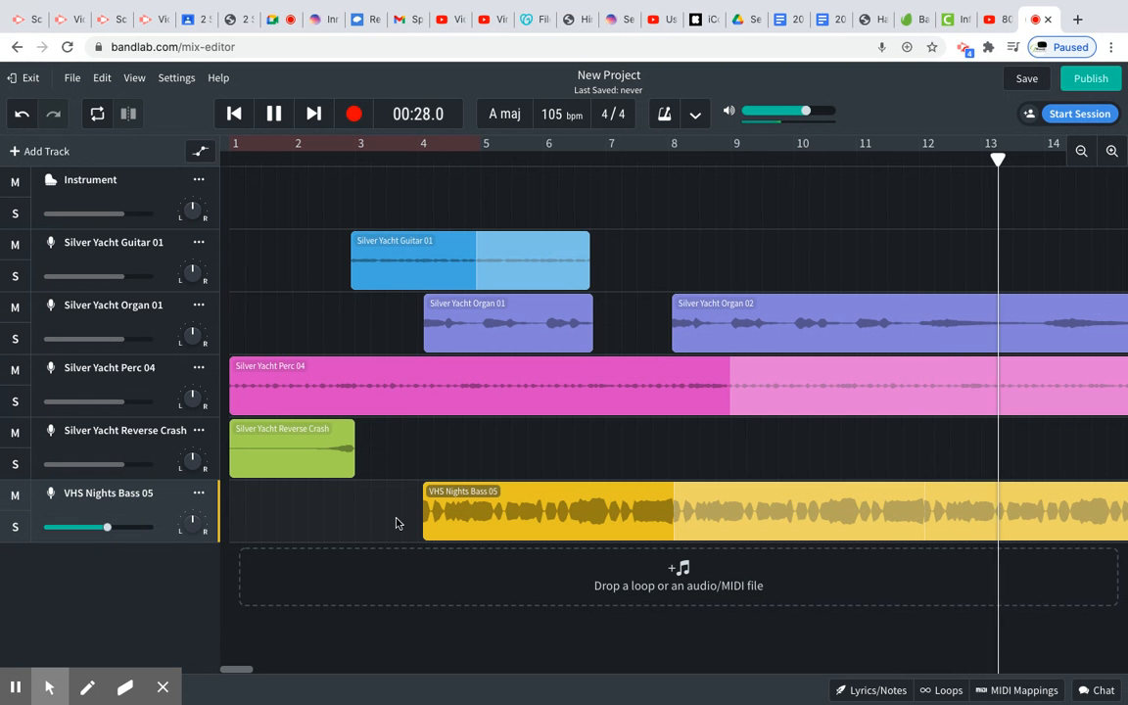
{"action": "scroll", "coordinate": [762, 453], "scroll_direction": "right", "scroll_amount": 3}
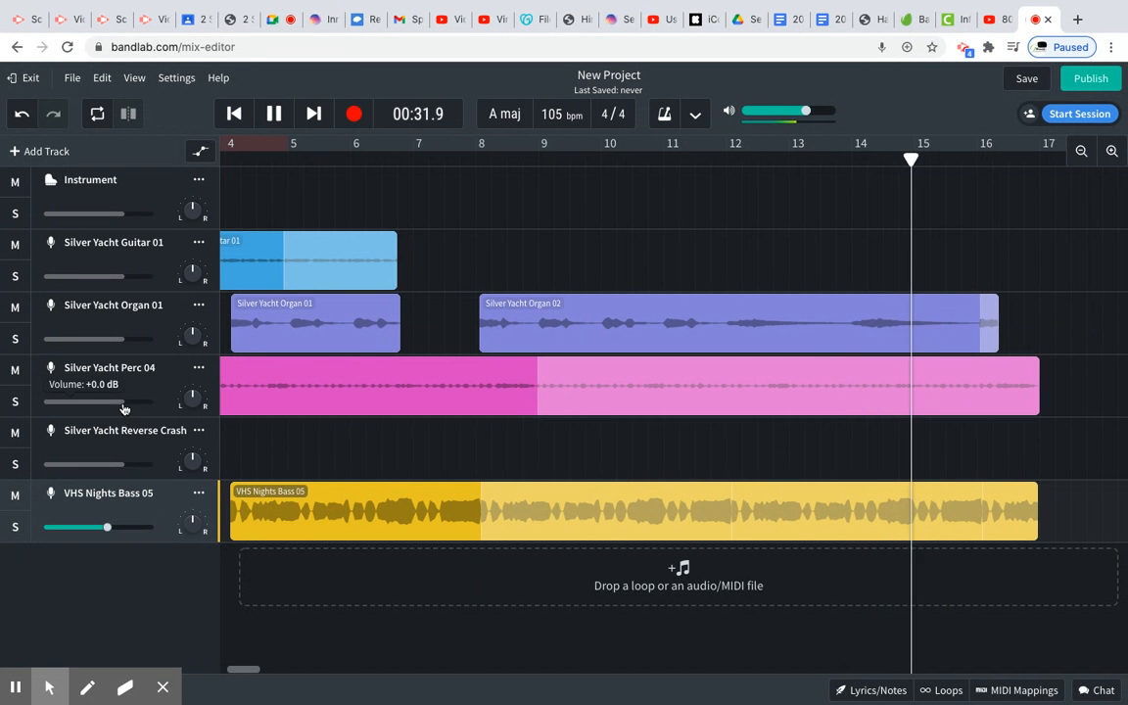
{"action": "left_click_drag", "start_coordinate": [124, 402], "coordinate": [104, 401]}
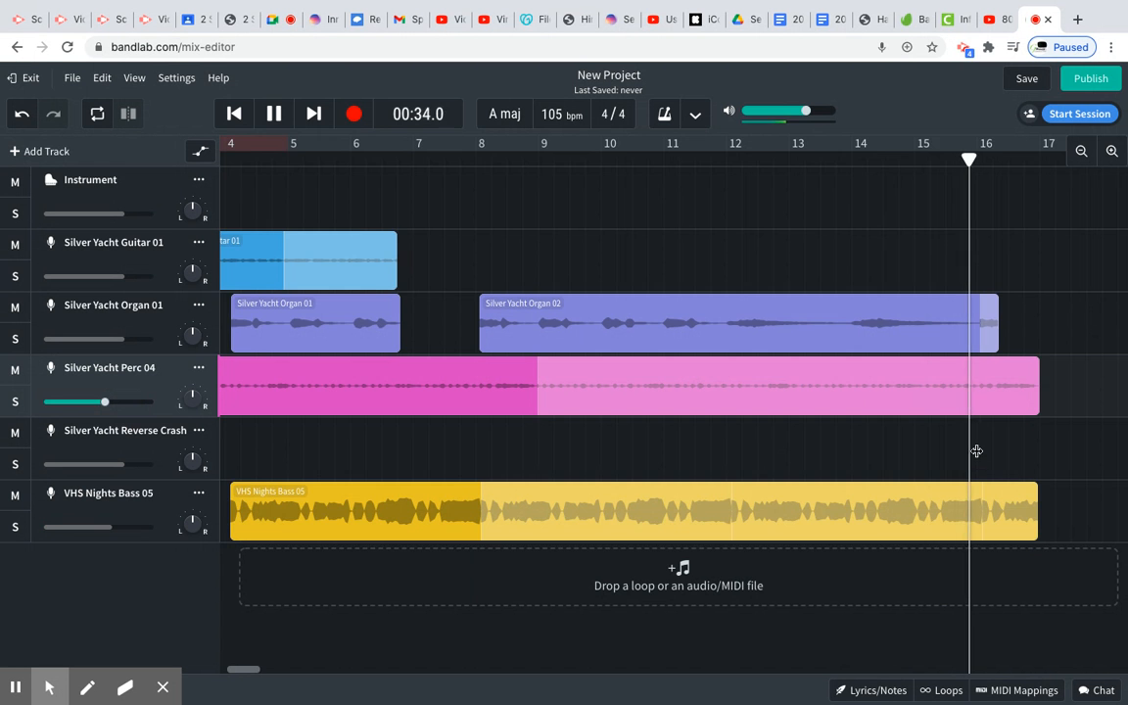
{"action": "scroll", "coordinate": [976, 451], "scroll_direction": "right", "scroll_amount": 3}
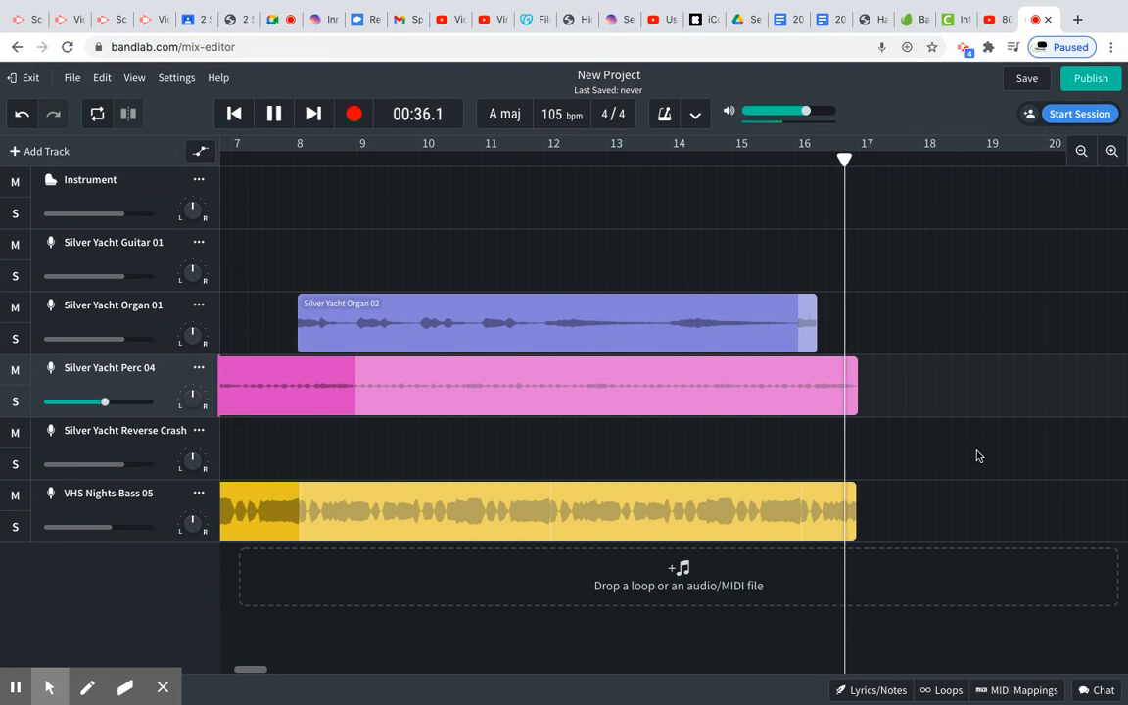
{"action": "key", "text": "space"}
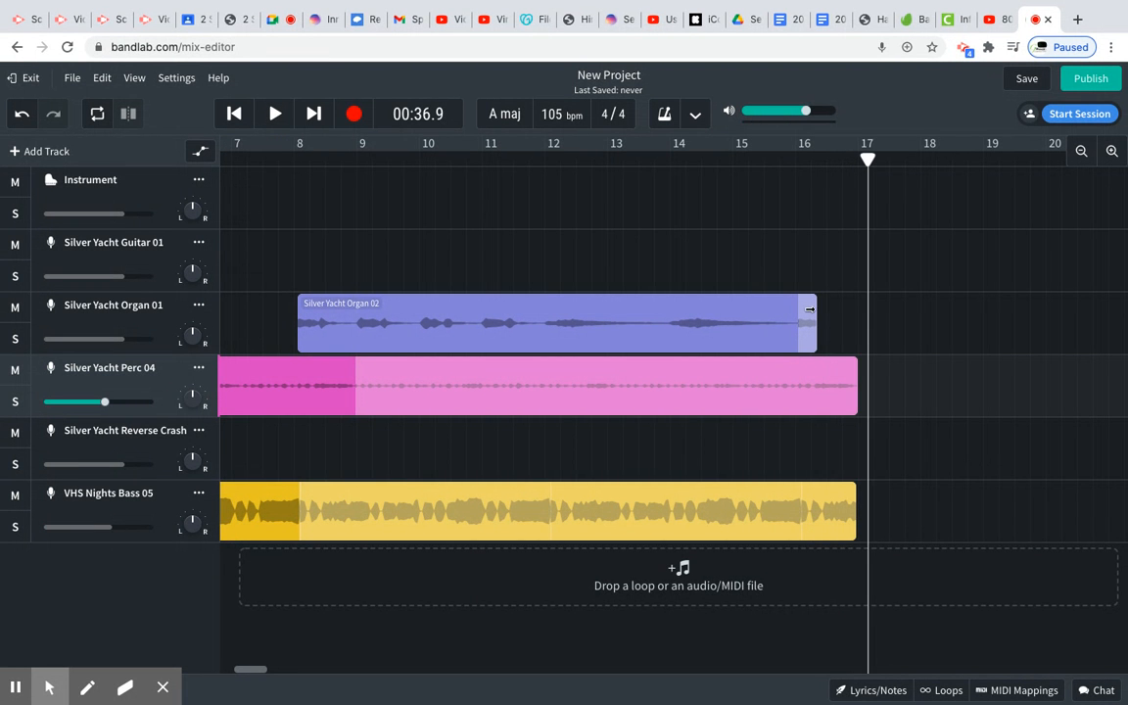
- Extend the looped Organ 02 clip to end with Perc 04, just before bar 17, and play the ending
{"action": "left_click_drag", "start_coordinate": [809, 308], "coordinate": [854, 306]}
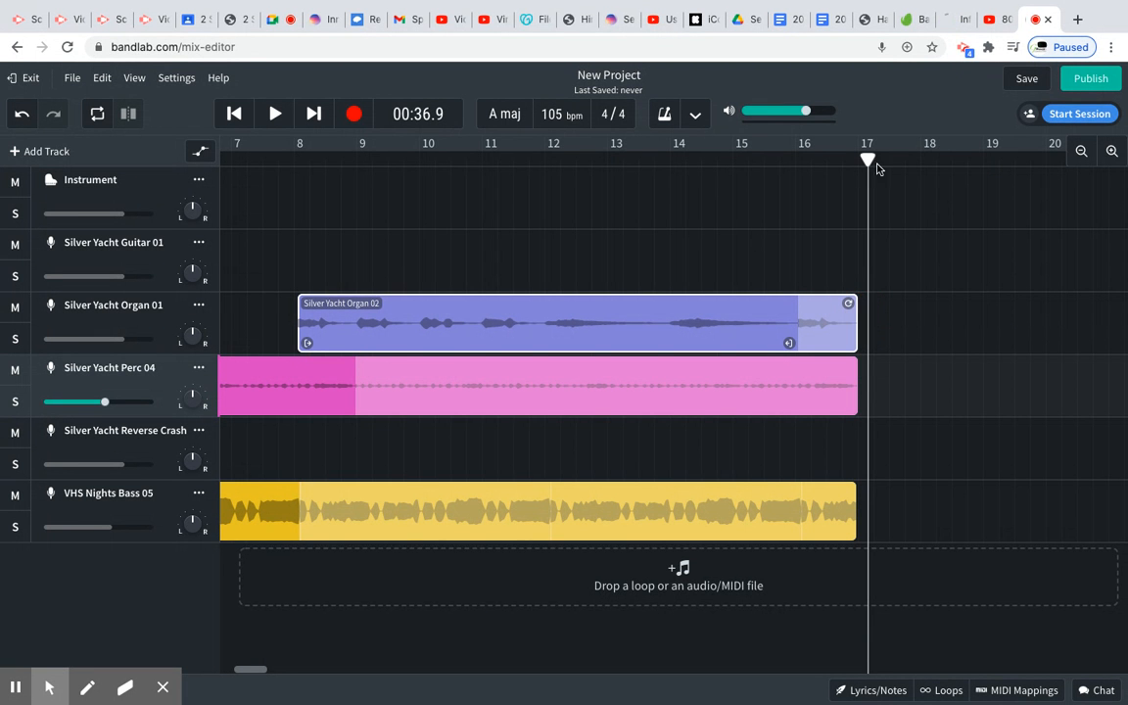
{"action": "left_click_drag", "start_coordinate": [867, 162], "coordinate": [717, 167]}
{"action": "key", "text": "space"}
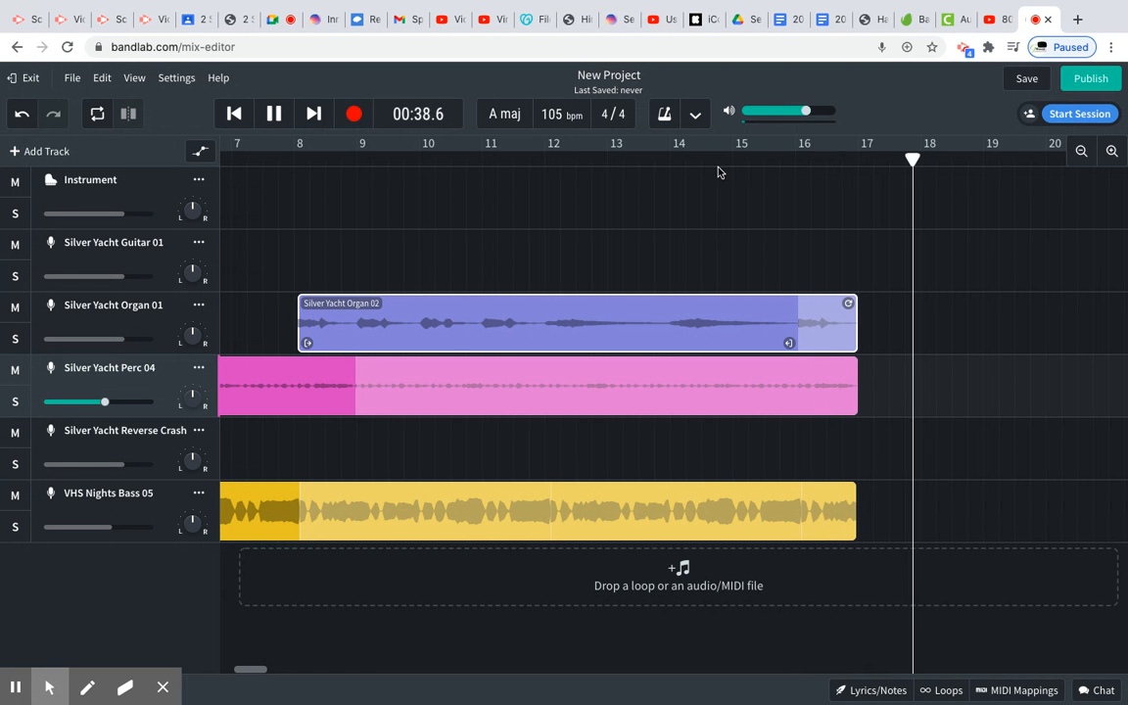
{"action": "key", "text": "space"}
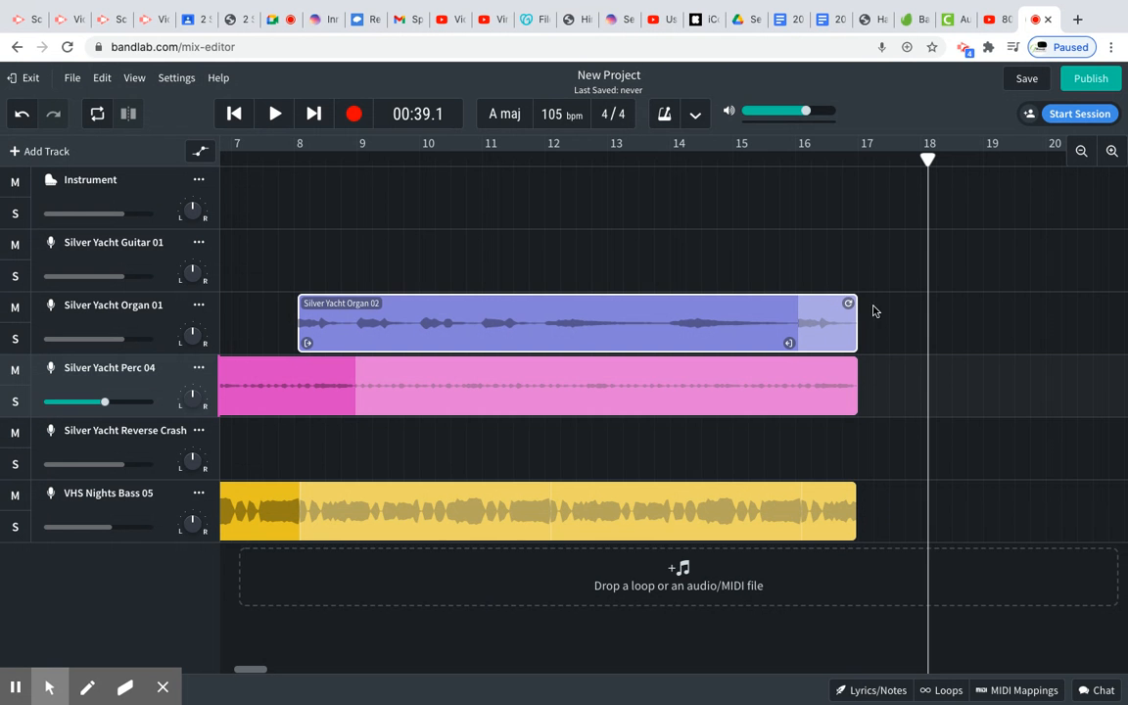
- Extend the Organ 02, Perc 04 and VHS Nights Bass 05 loops to a common end at about bar 18.7
{"action": "left_click_drag", "start_coordinate": [850, 303], "coordinate": [969, 320]}
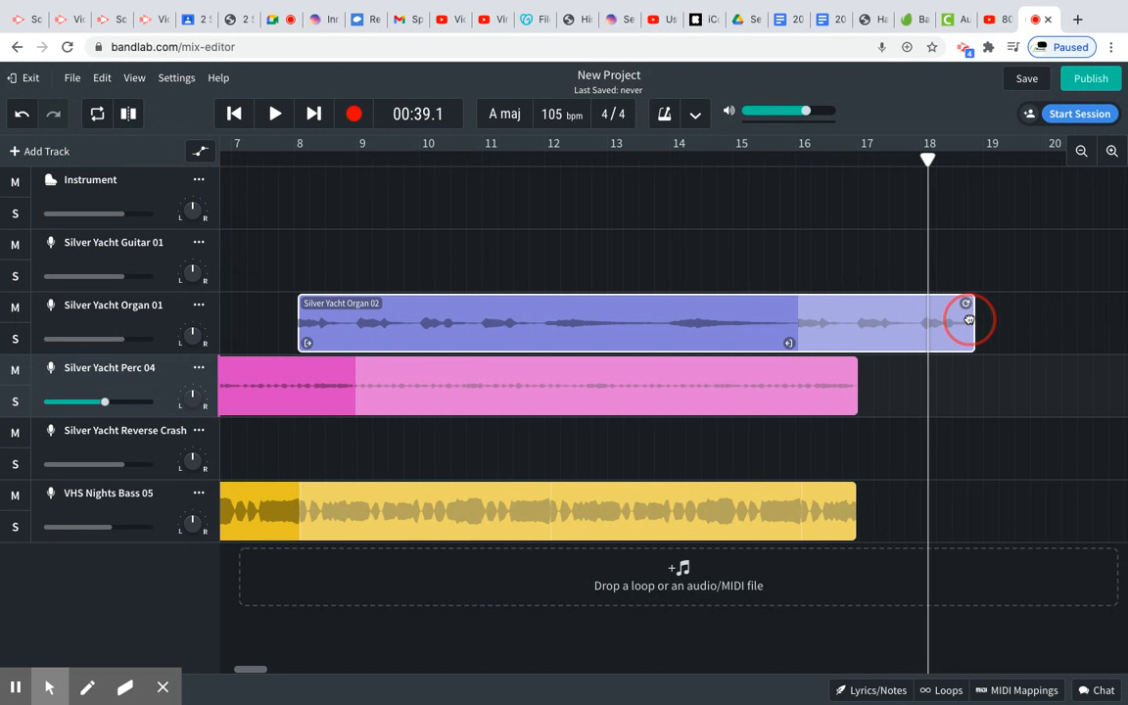
{"action": "left_click", "coordinate": [821, 376]}
{"action": "left_click_drag", "start_coordinate": [849, 366], "coordinate": [965, 365]}
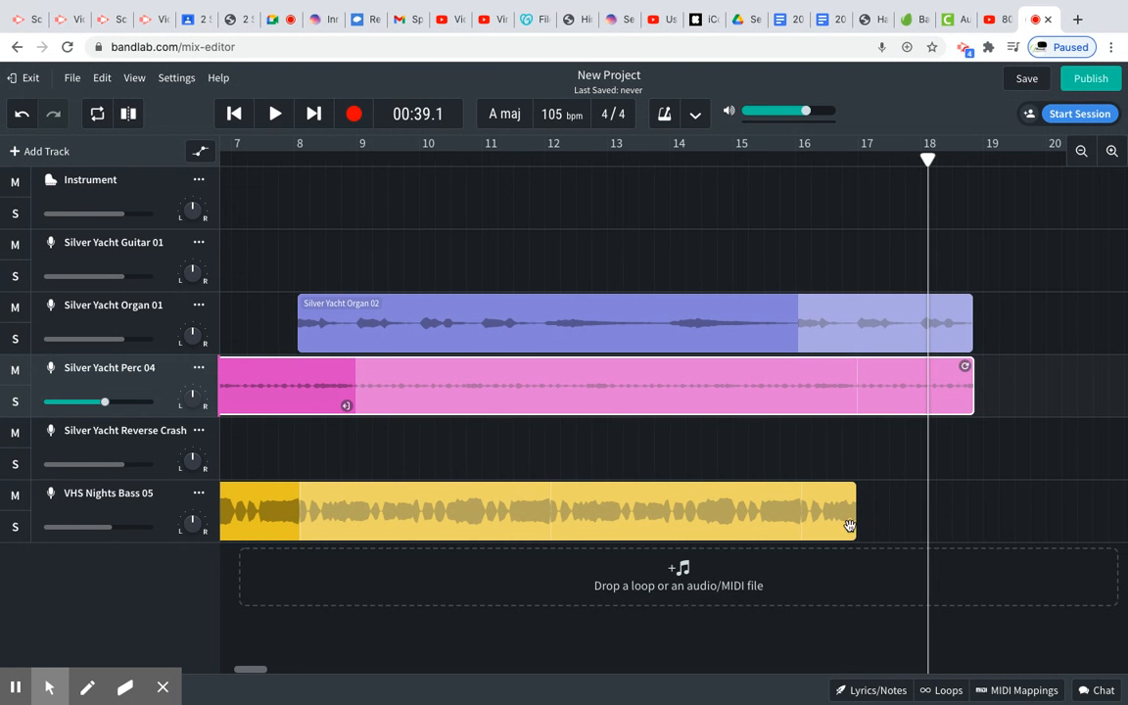
{"action": "left_click", "coordinate": [853, 490]}
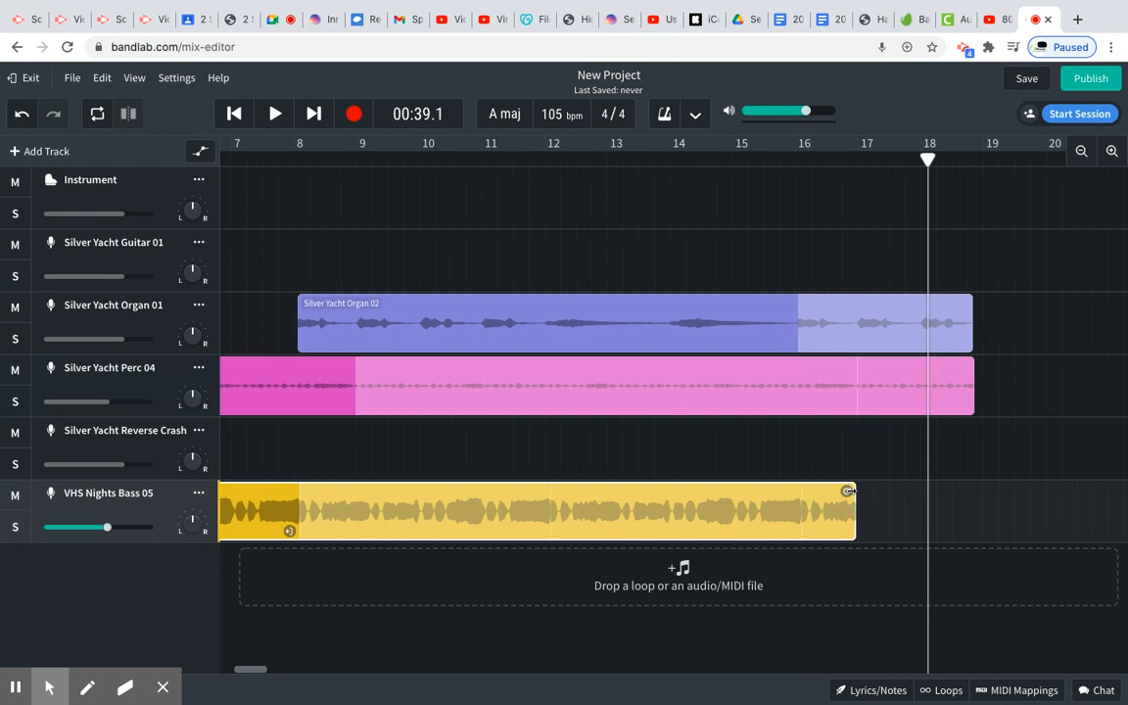
{"action": "left_click_drag", "start_coordinate": [847, 490], "coordinate": [963, 490]}
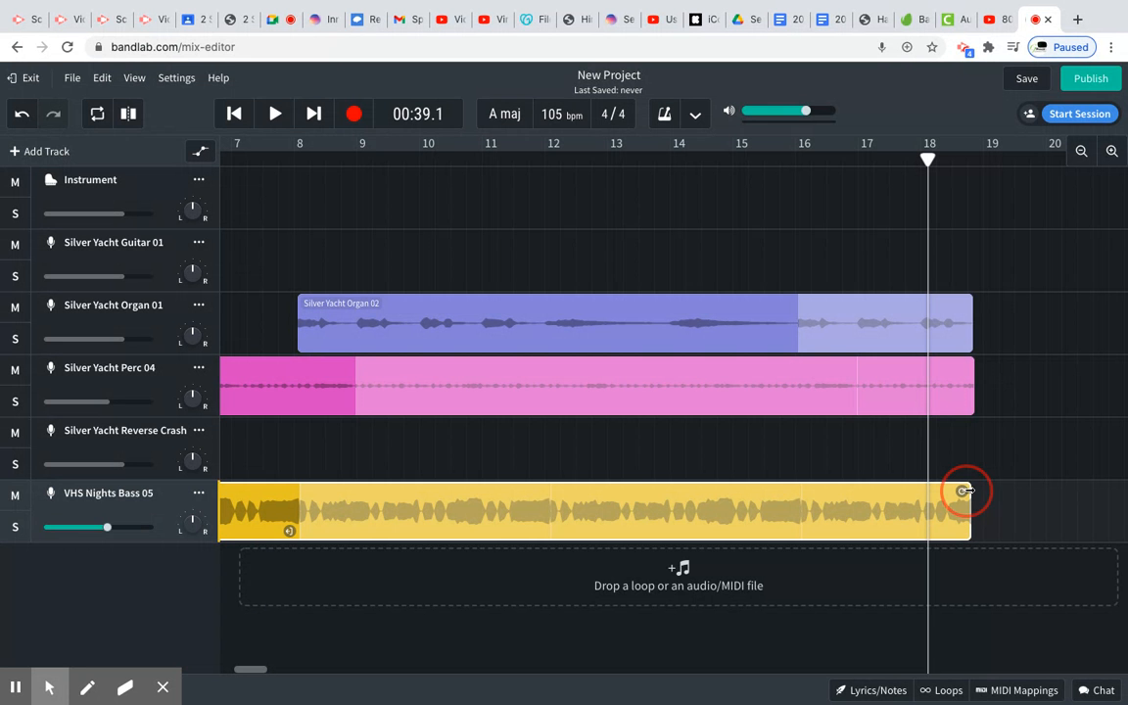
- Play the extended section from about bar 14 past its end, with the metronome off
{"action": "left_click", "coordinate": [665, 244]}
{"action": "left_click", "coordinate": [673, 152]}
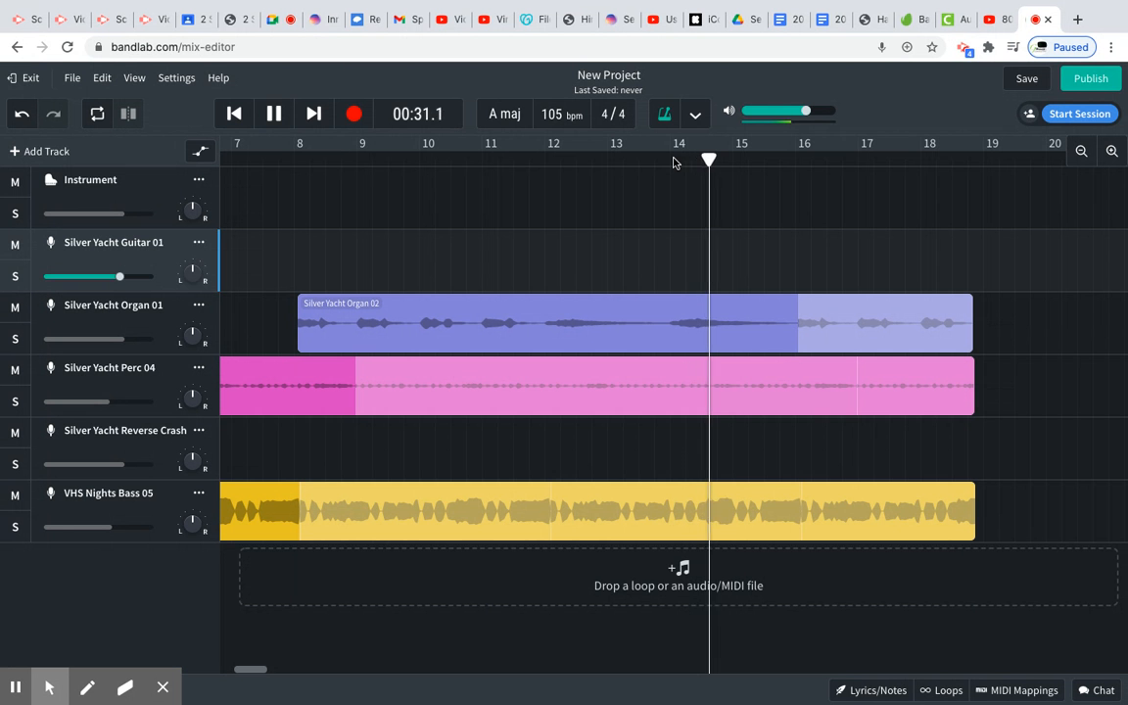
{"action": "left_click", "coordinate": [271, 115]}
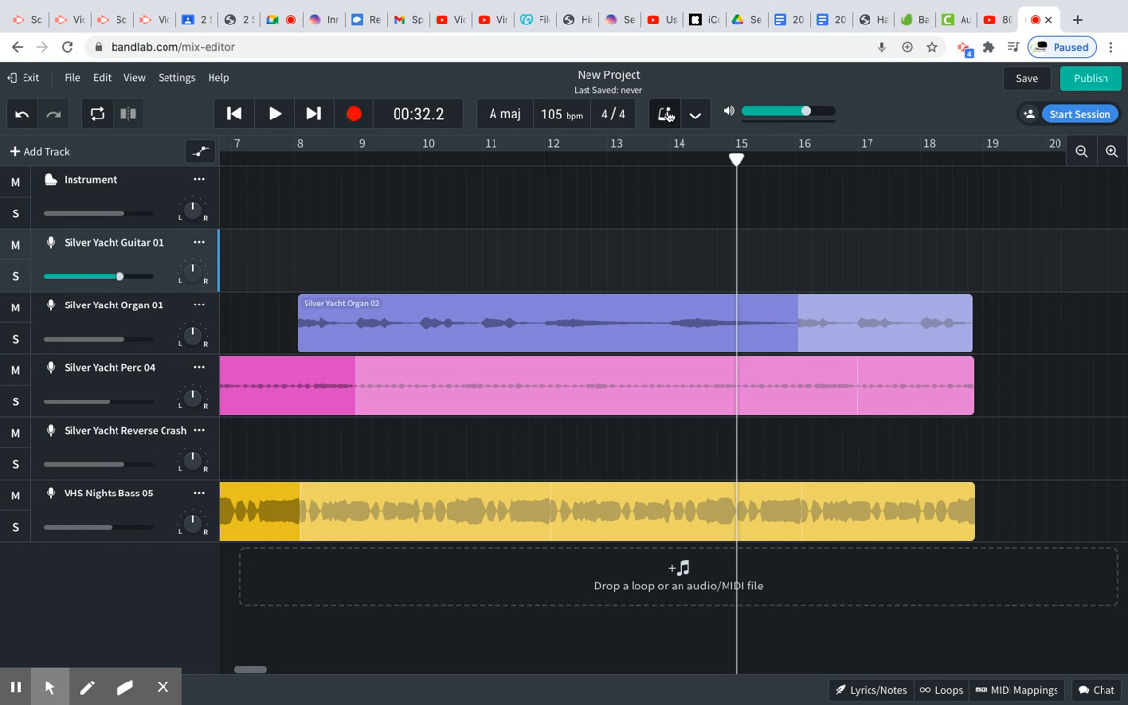
{"action": "key", "text": "space"}
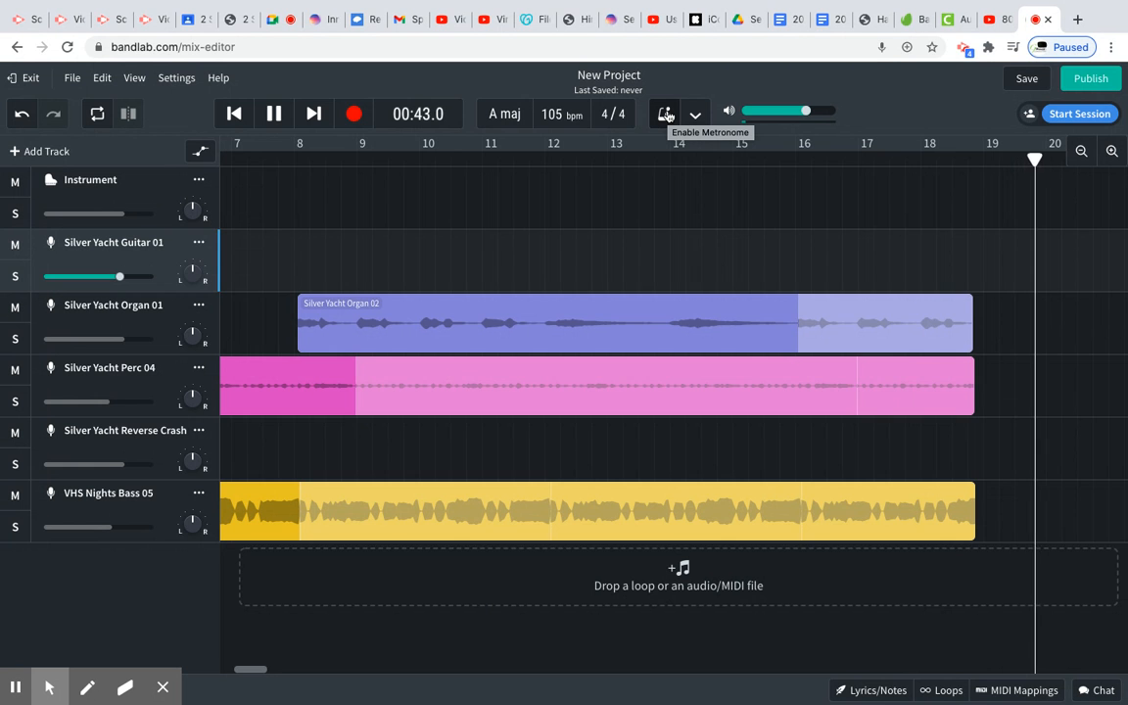
{"action": "key", "text": "space"}
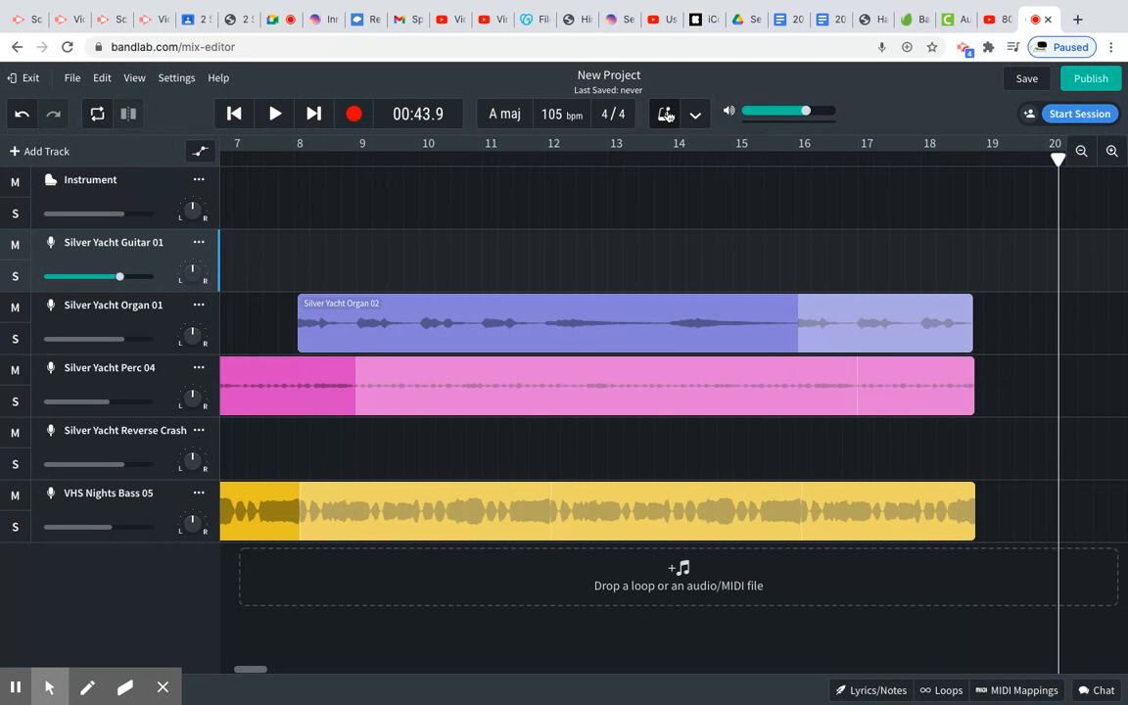
- Stagger the ending by extending Organ 02 slightly, looping Perc 04 to about bar 20 and trimming Bass 05 to about bar 18.6, and play it
{"action": "left_click", "coordinate": [972, 307]}
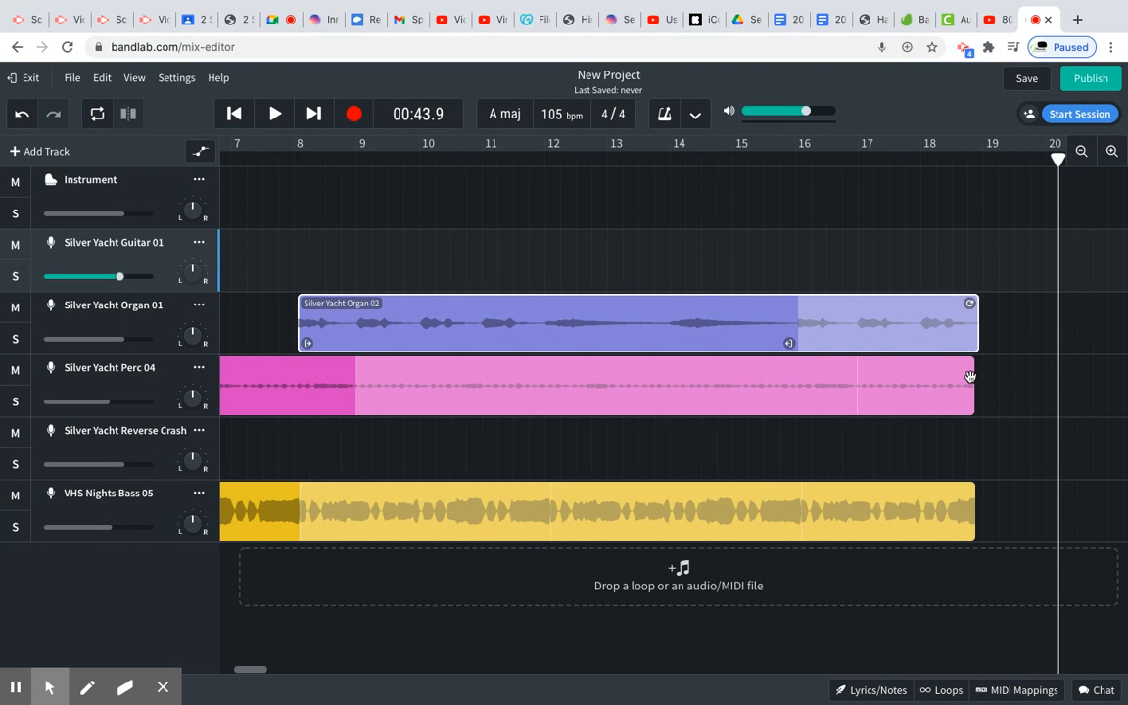
{"action": "left_click_drag", "start_coordinate": [974, 375], "coordinate": [1051, 367]}
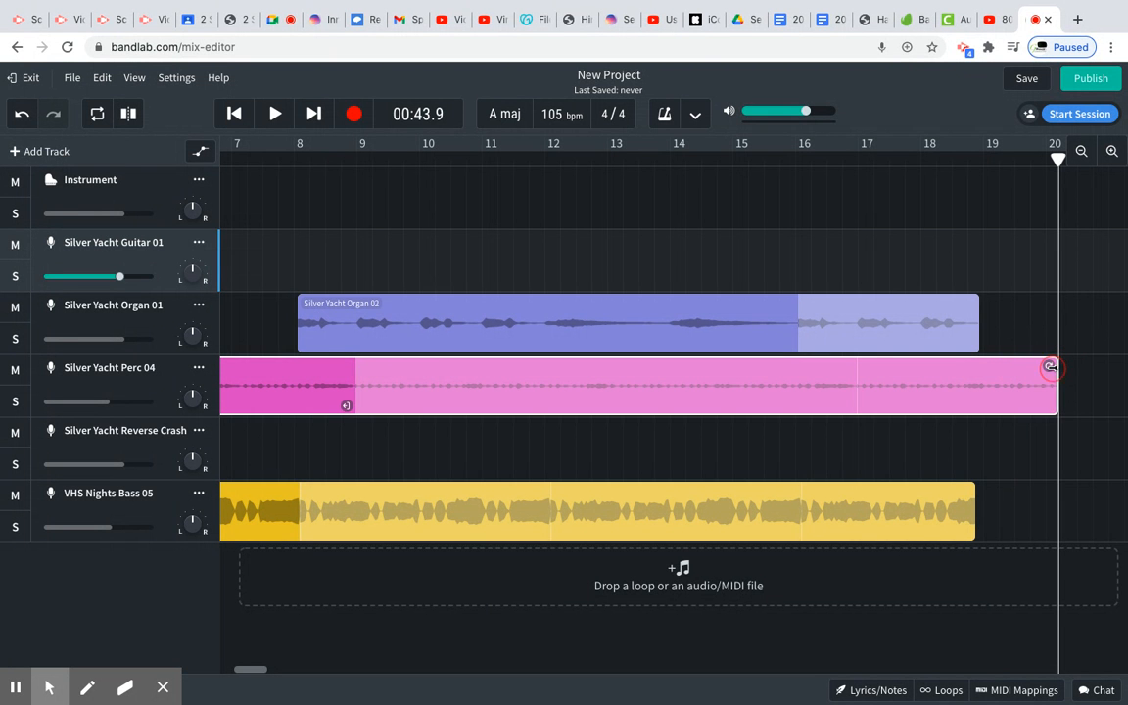
{"action": "left_click_drag", "start_coordinate": [958, 499], "coordinate": [957, 494]}
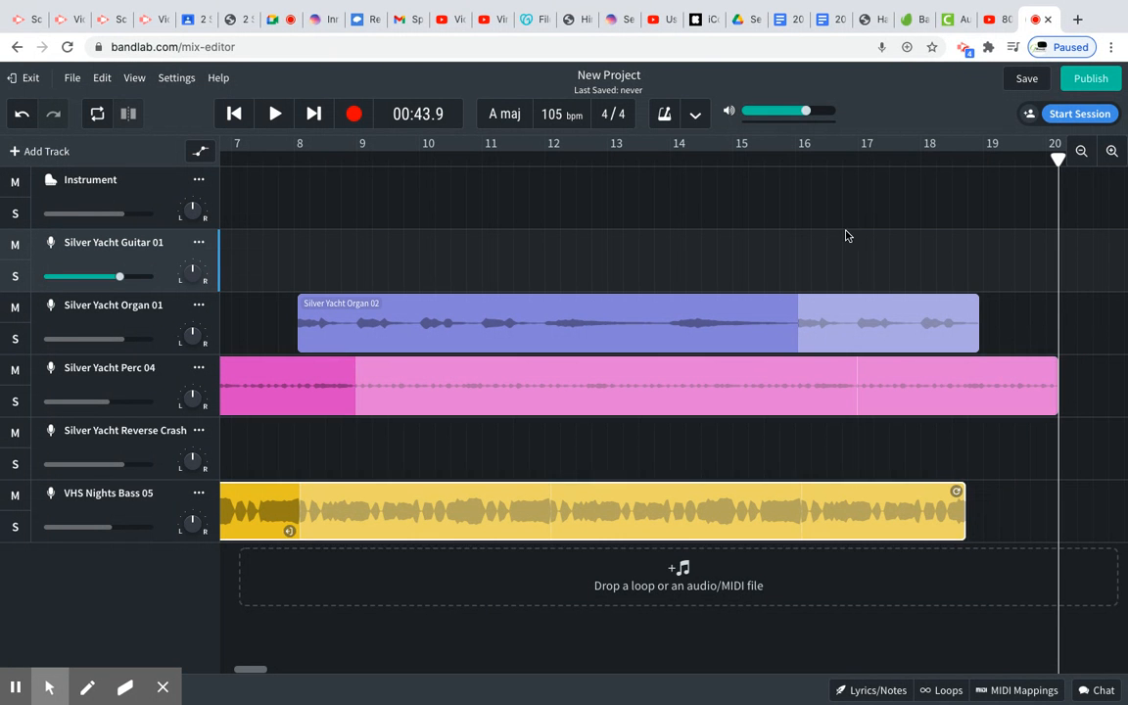
{"action": "left_click", "coordinate": [847, 163]}
{"action": "key", "text": "space"}
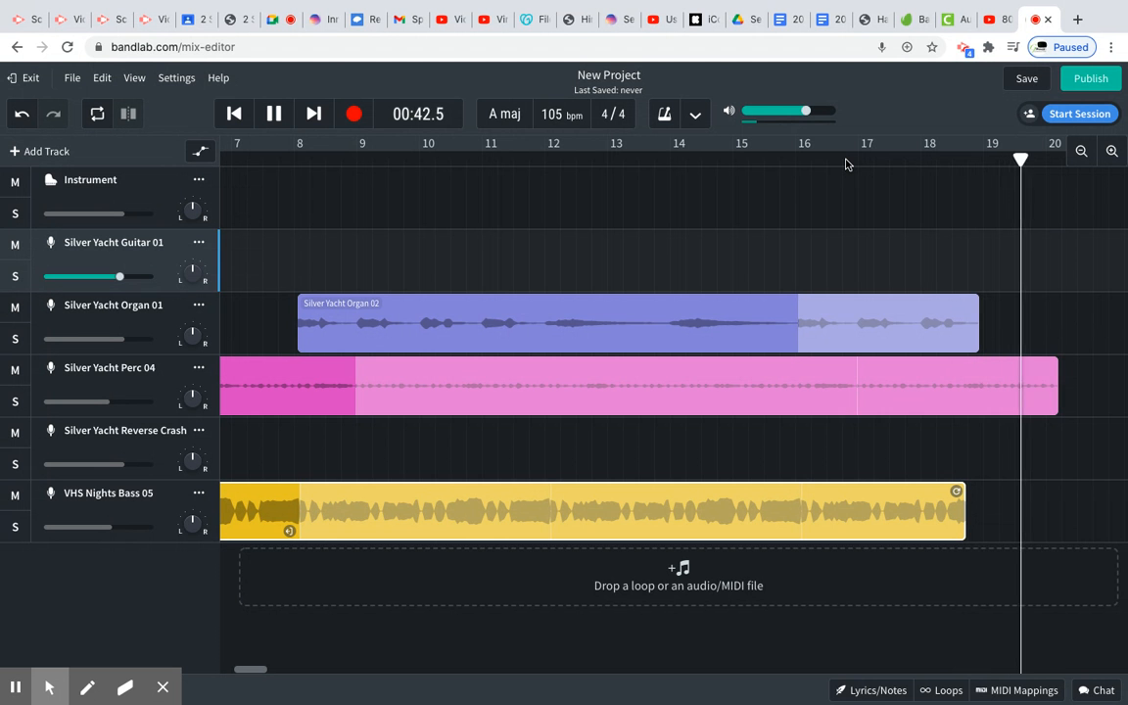
{"action": "key", "text": "space"}
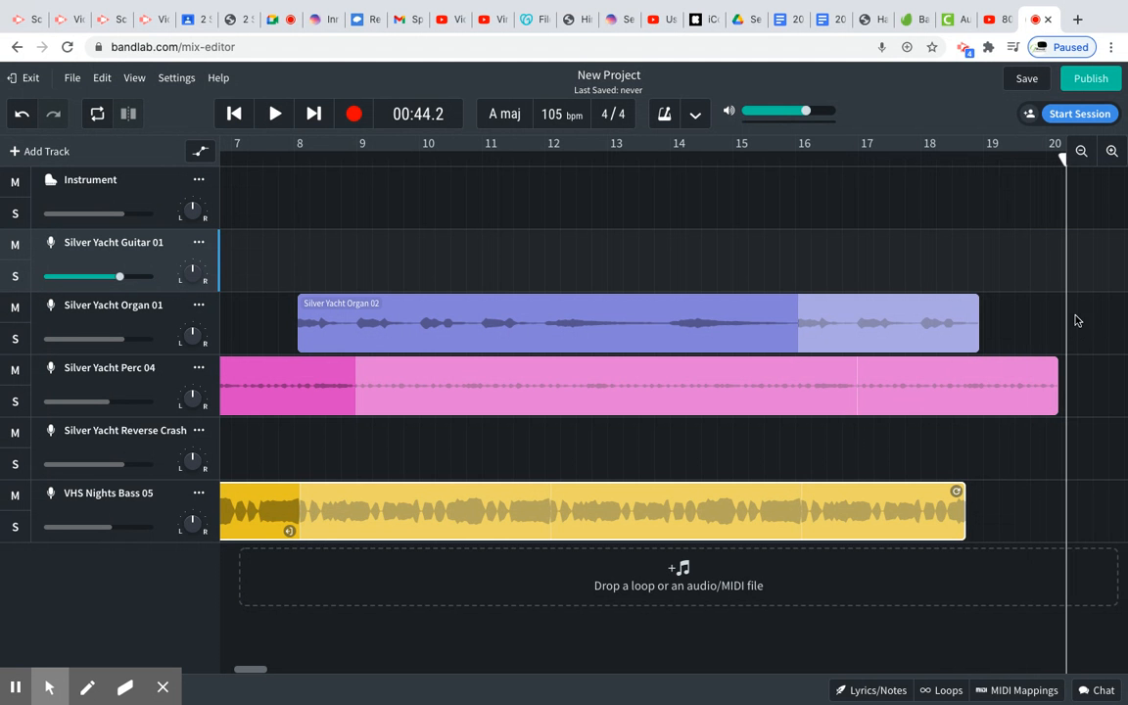
- Shorten Perc 04 to about bar 19.5 and extend Bass 05 to end just before it, checking playback of the ending
{"action": "left_click_drag", "start_coordinate": [1057, 367], "coordinate": [1024, 366]}
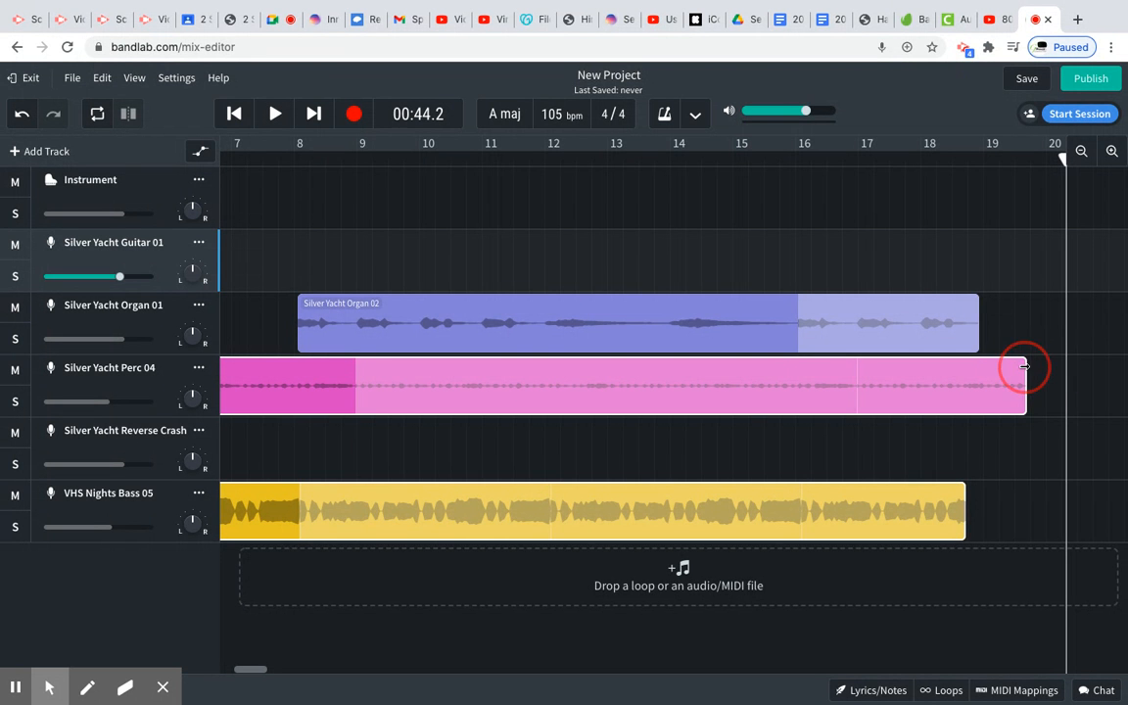
{"action": "left_click", "coordinate": [899, 157]}
{"action": "key", "text": "space"}
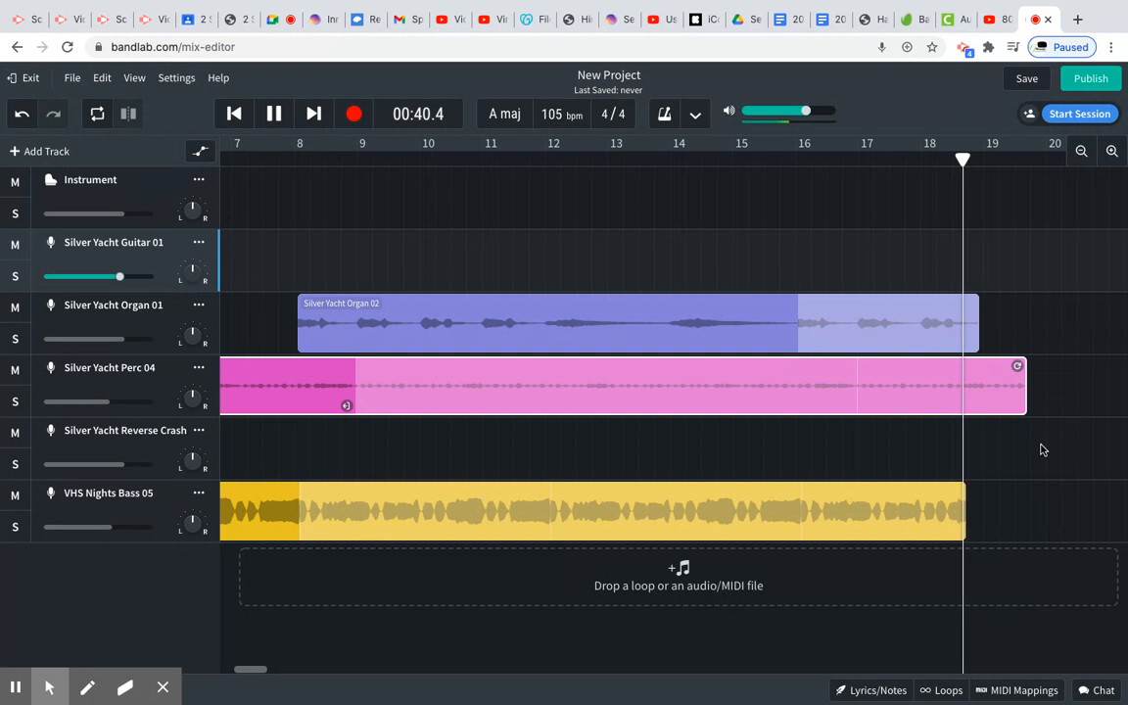
{"action": "left_click_drag", "start_coordinate": [966, 492], "coordinate": [1011, 489]}
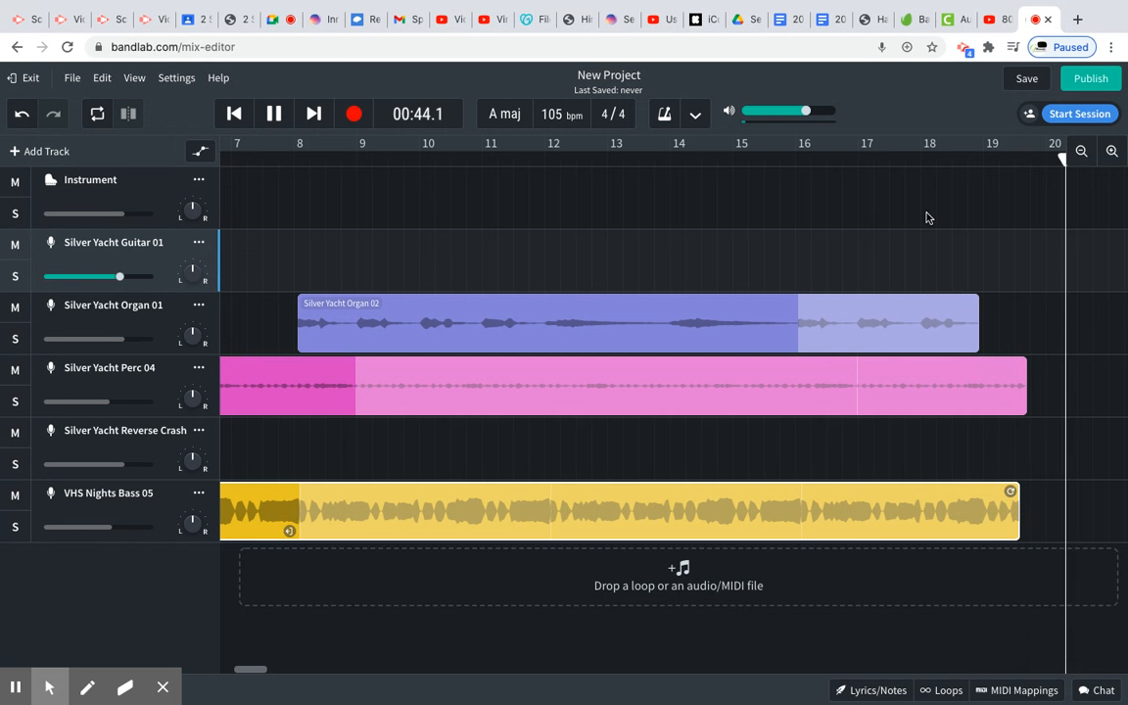
{"action": "left_click", "coordinate": [913, 160]}
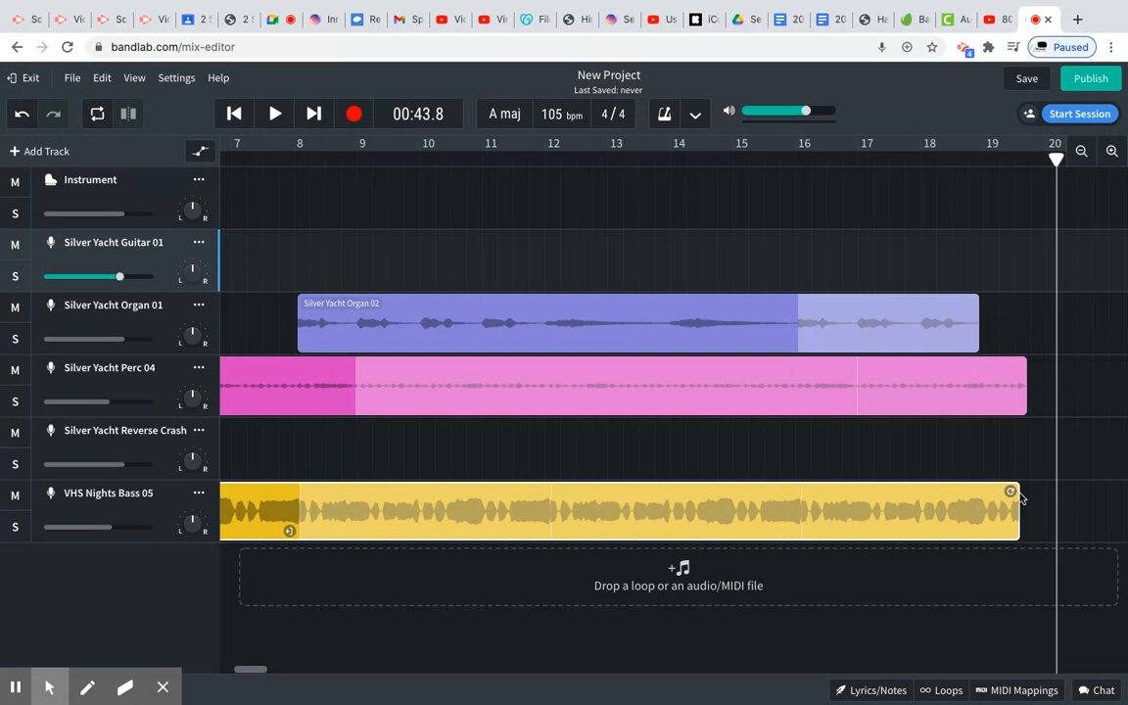
- Return the playhead to the start and enable cycle playback from bar 1 to the end of Perc 04, at about bar 19.5
{"action": "scroll", "coordinate": [785, 330], "scroll_direction": "left", "scroll_amount": 6}
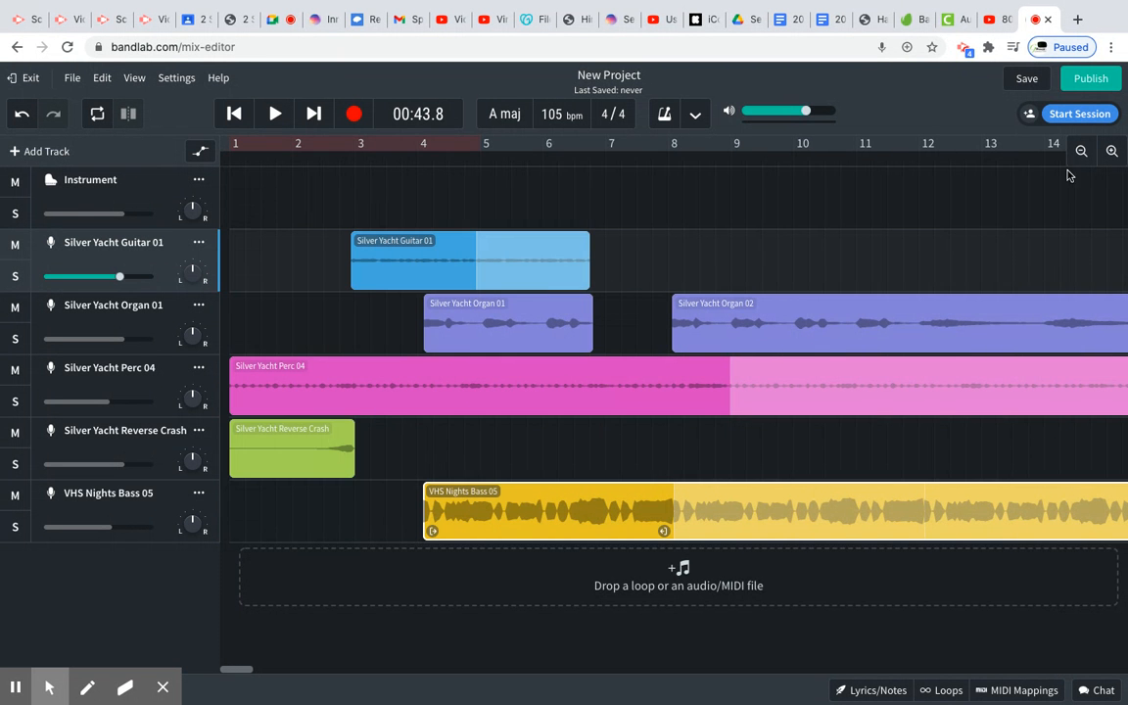
{"action": "left_click", "coordinate": [1080, 150]}
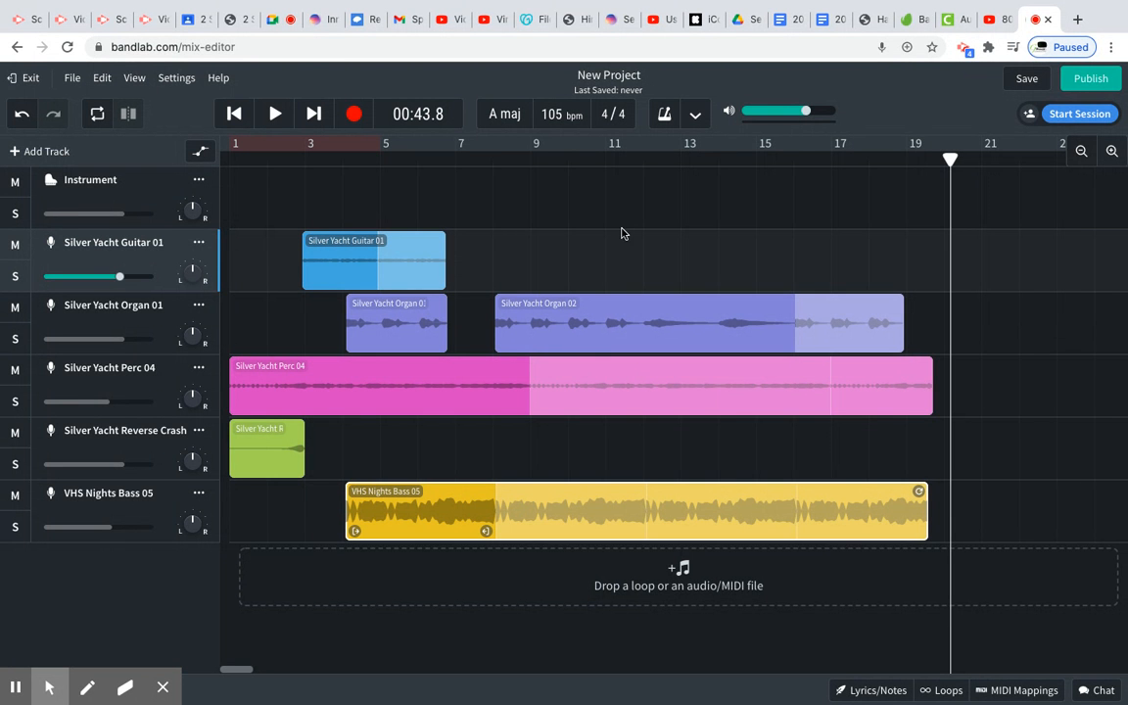
{"action": "left_click", "coordinate": [230, 187]}
{"action": "left_click", "coordinate": [232, 159]}
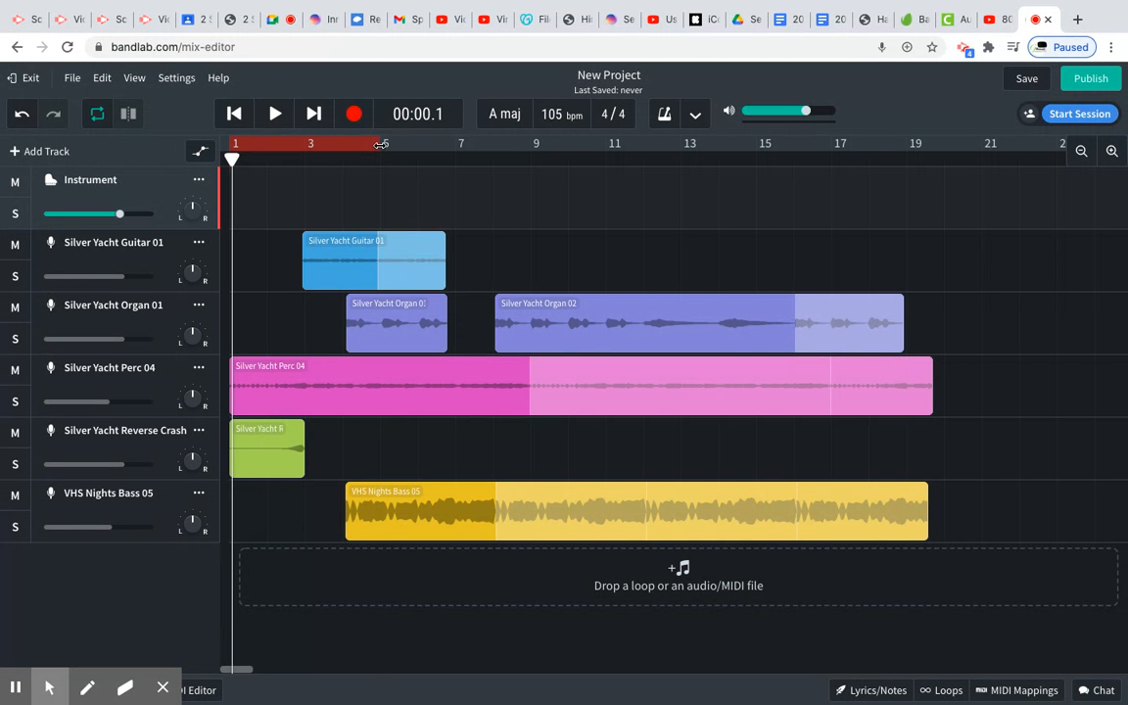
{"action": "left_click_drag", "start_coordinate": [593, 189], "coordinate": [932, 221]}
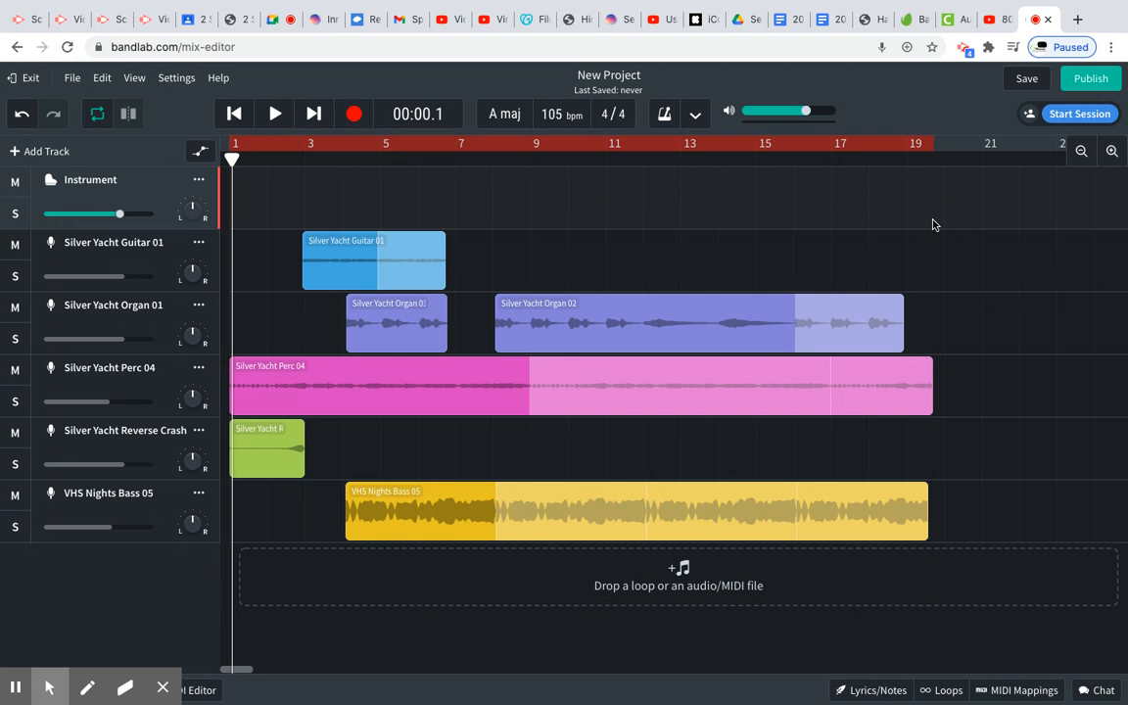
- Play the whole arrangement in the cycle, and open the MIDI editor for the Instrument track before stopping playback
{"action": "left_click", "coordinate": [918, 500]}
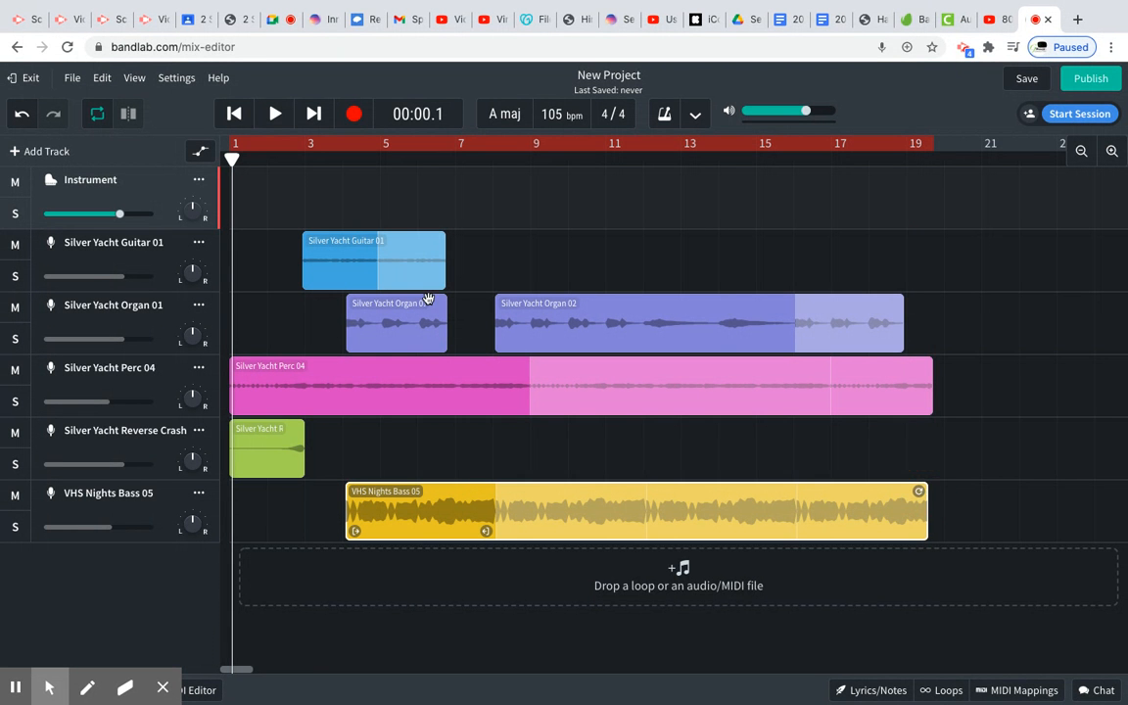
{"action": "left_click", "coordinate": [275, 113]}
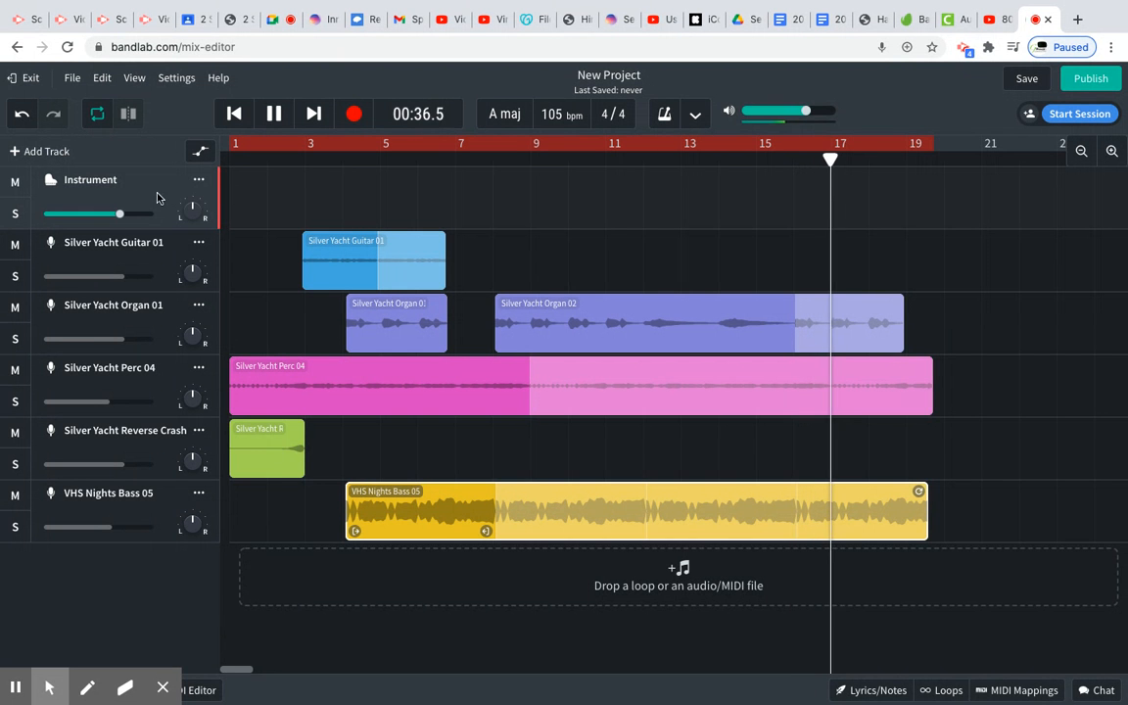
{"action": "left_click", "coordinate": [205, 691]}
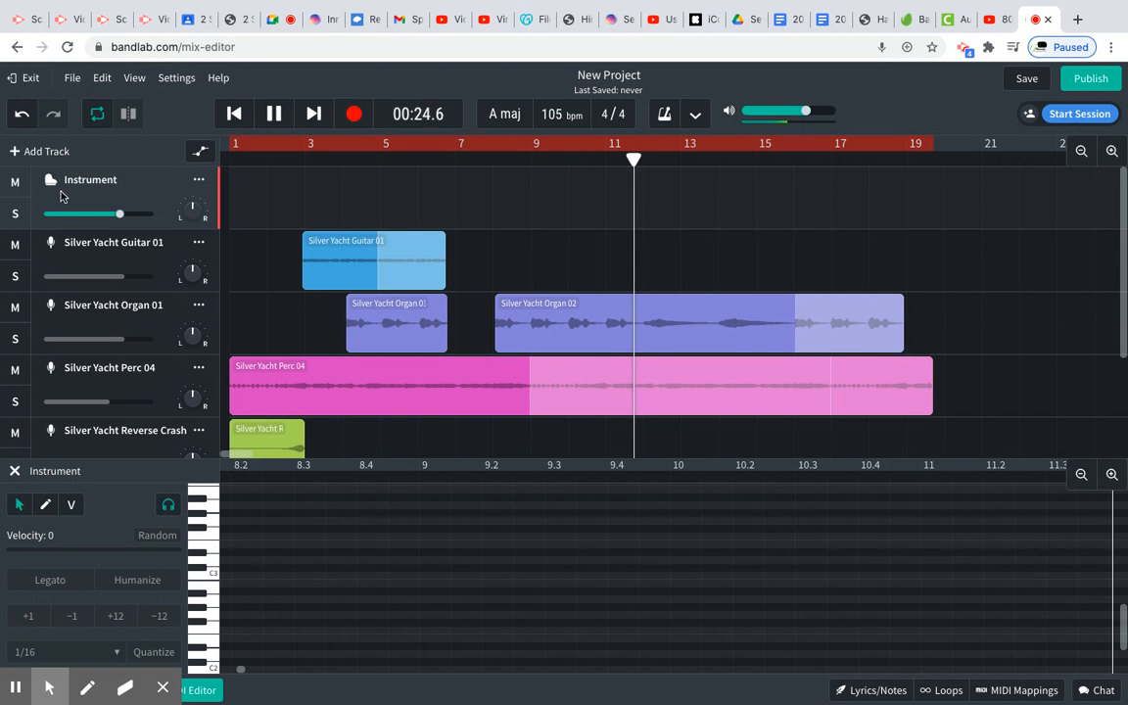
{"action": "key", "text": "space"}
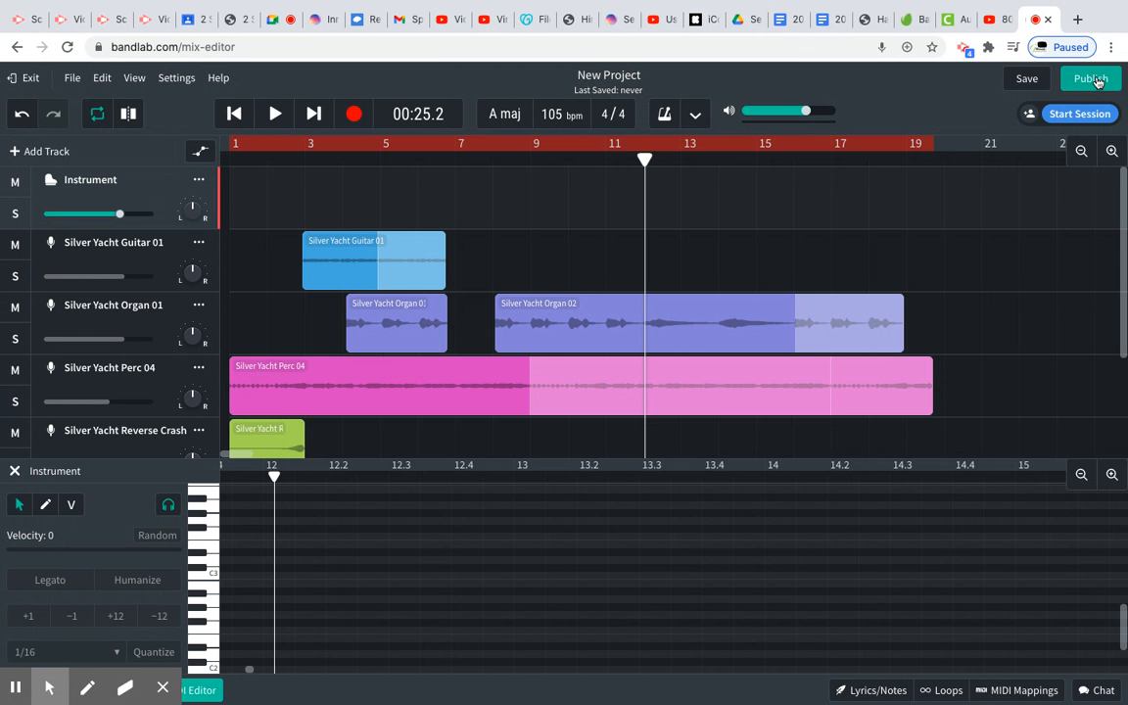
- Save the project with its current loop arrangement
{"action": "left_click", "coordinate": [1024, 82]}
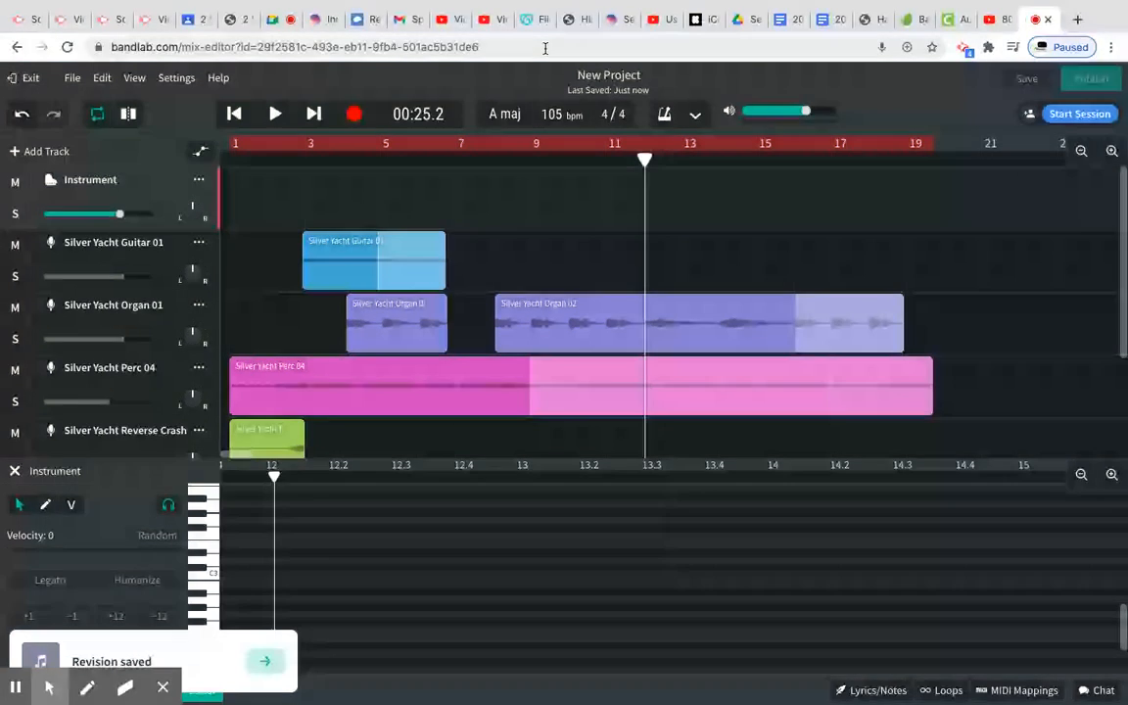
{"action": "mouse_move", "coordinate": [252, 8]}
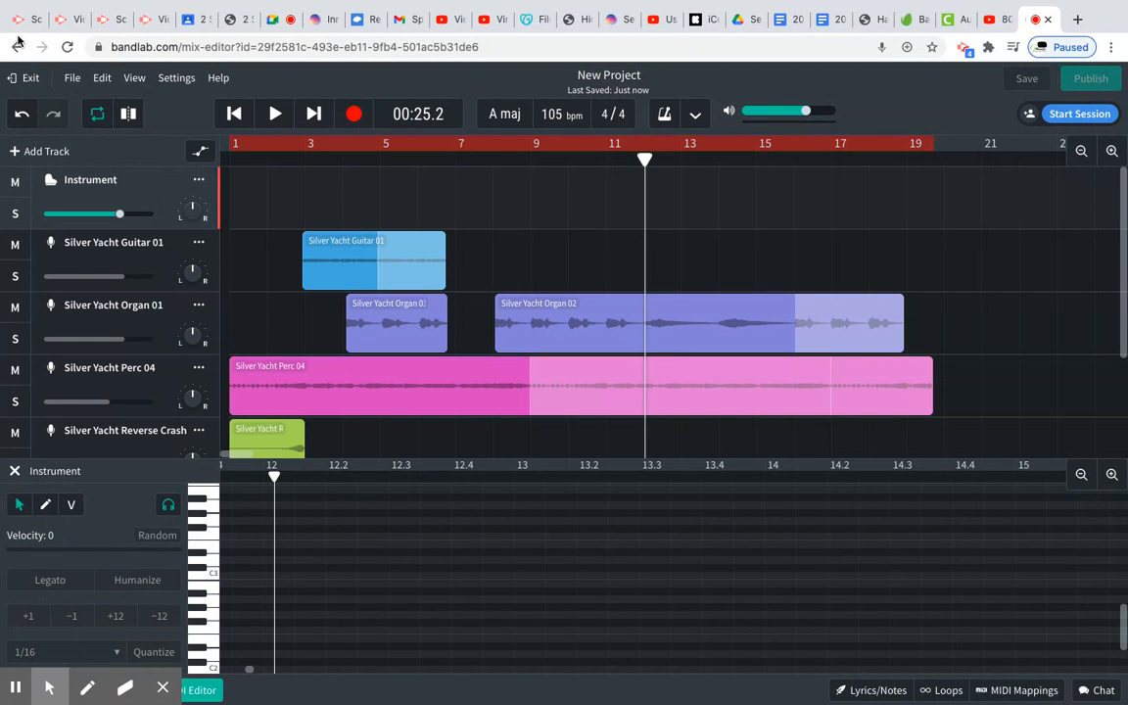
- Download the project's mixdown in WAV format and check the file in the browser's downloads list before returning to the project
{"action": "left_click", "coordinate": [103, 79]}
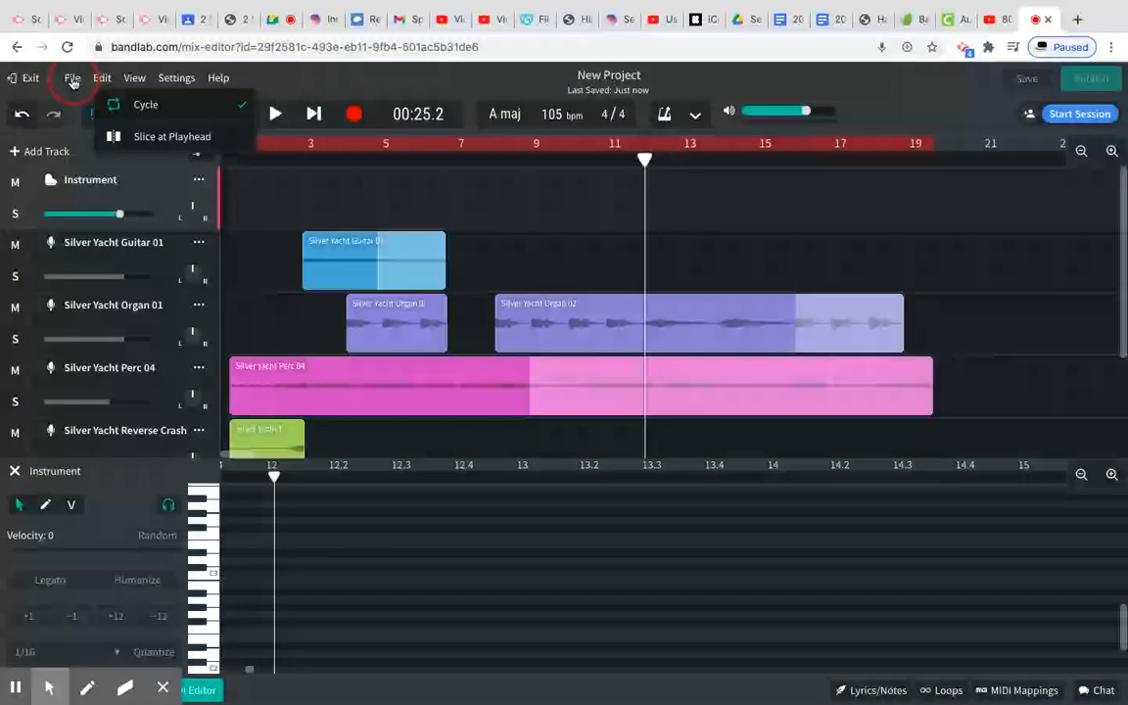
{"action": "left_click", "coordinate": [72, 82]}
{"action": "mouse_move", "coordinate": [137, 107]}
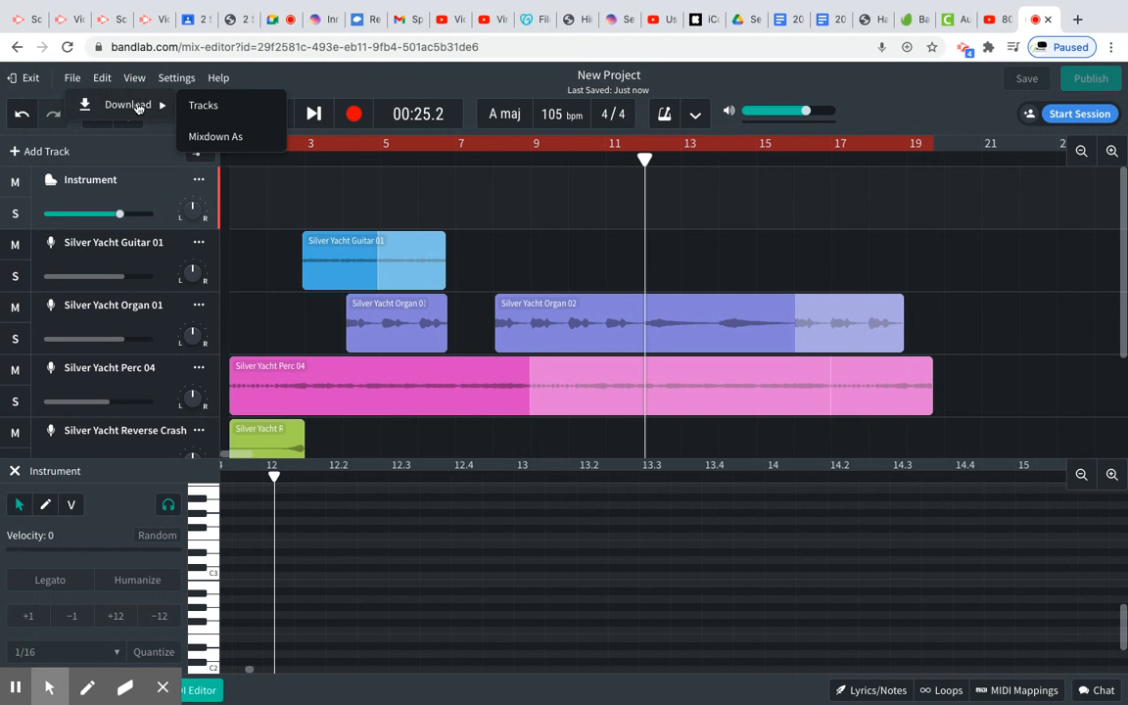
{"action": "left_click", "coordinate": [233, 138]}
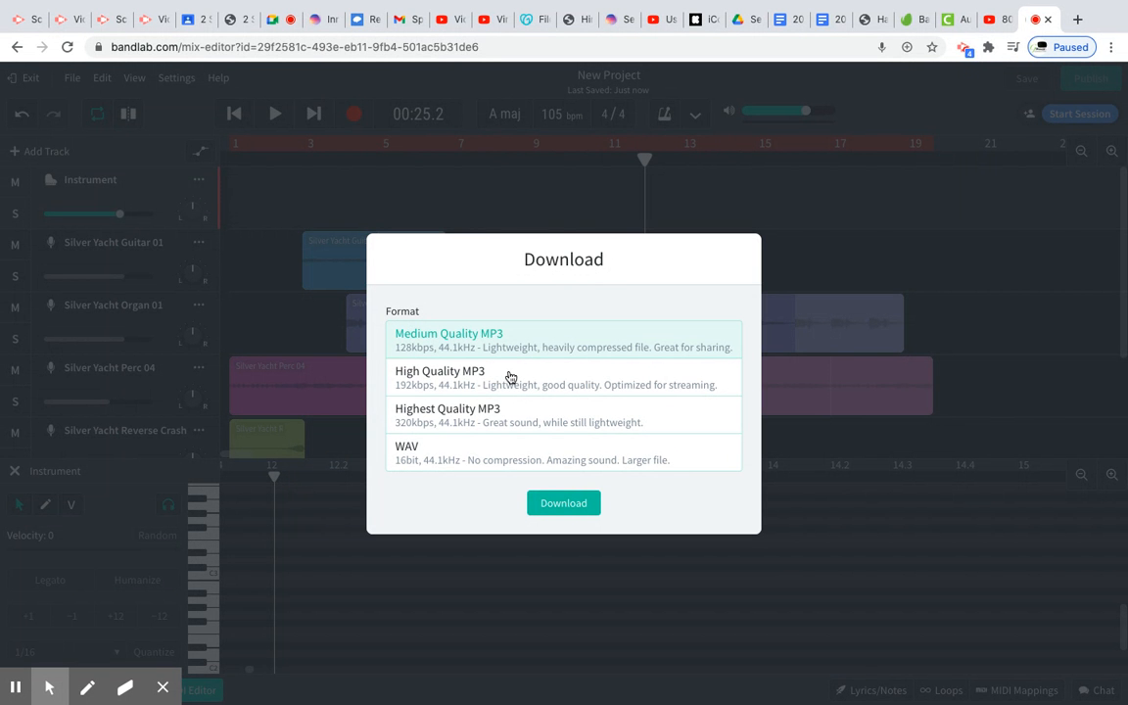
{"action": "left_click", "coordinate": [437, 459]}
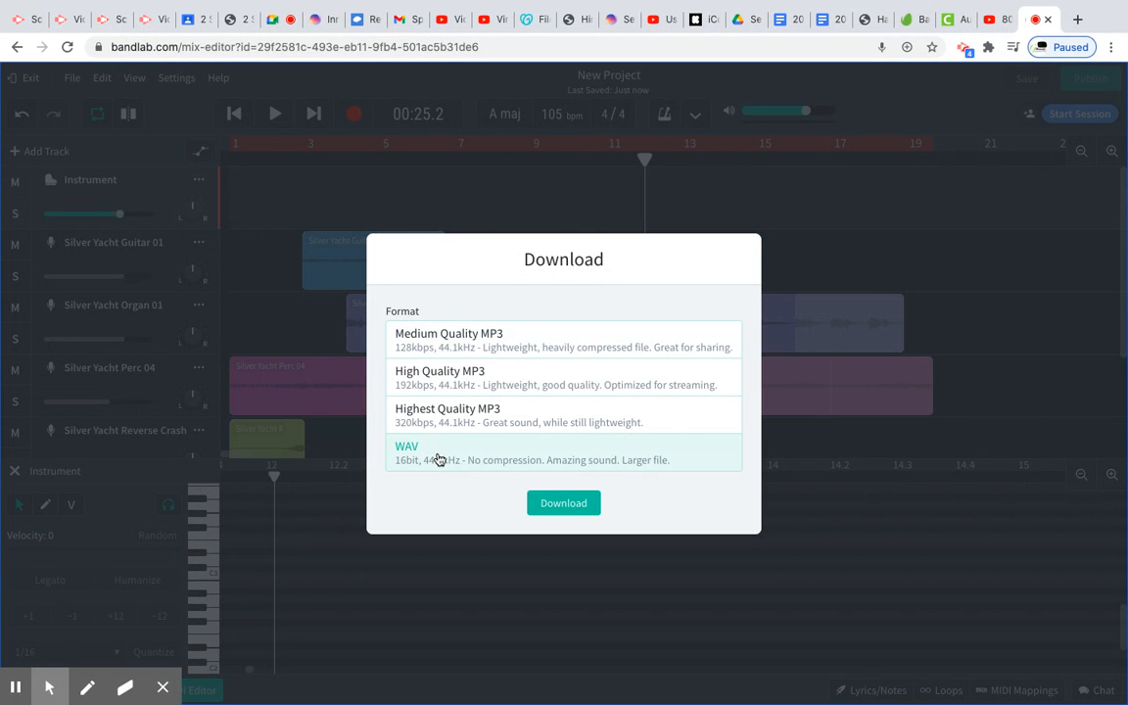
{"action": "left_click", "coordinate": [572, 506]}
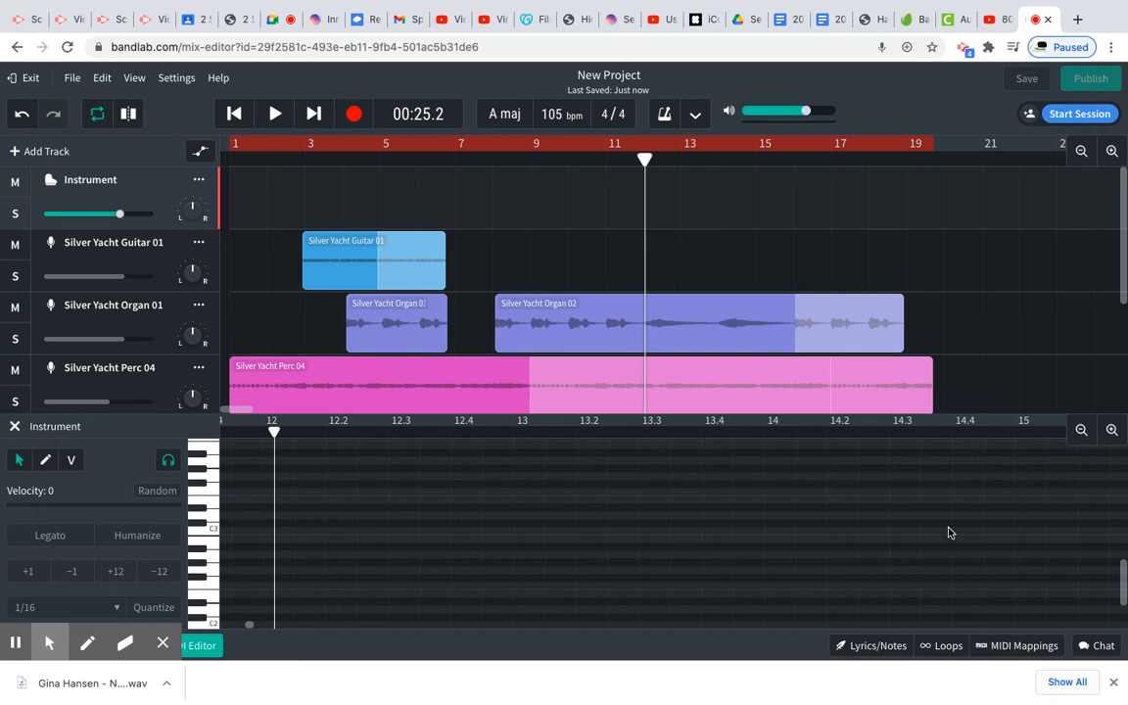
{"action": "left_click", "coordinate": [1067, 682]}
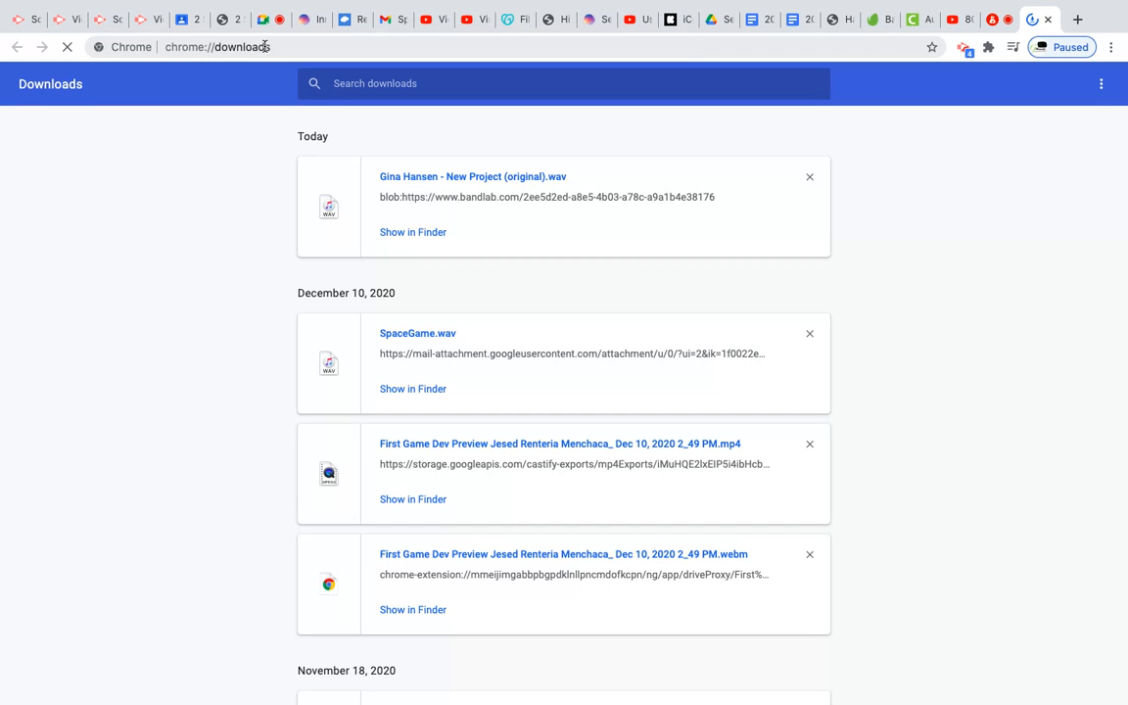
{"action": "left_click", "coordinate": [994, 20]}
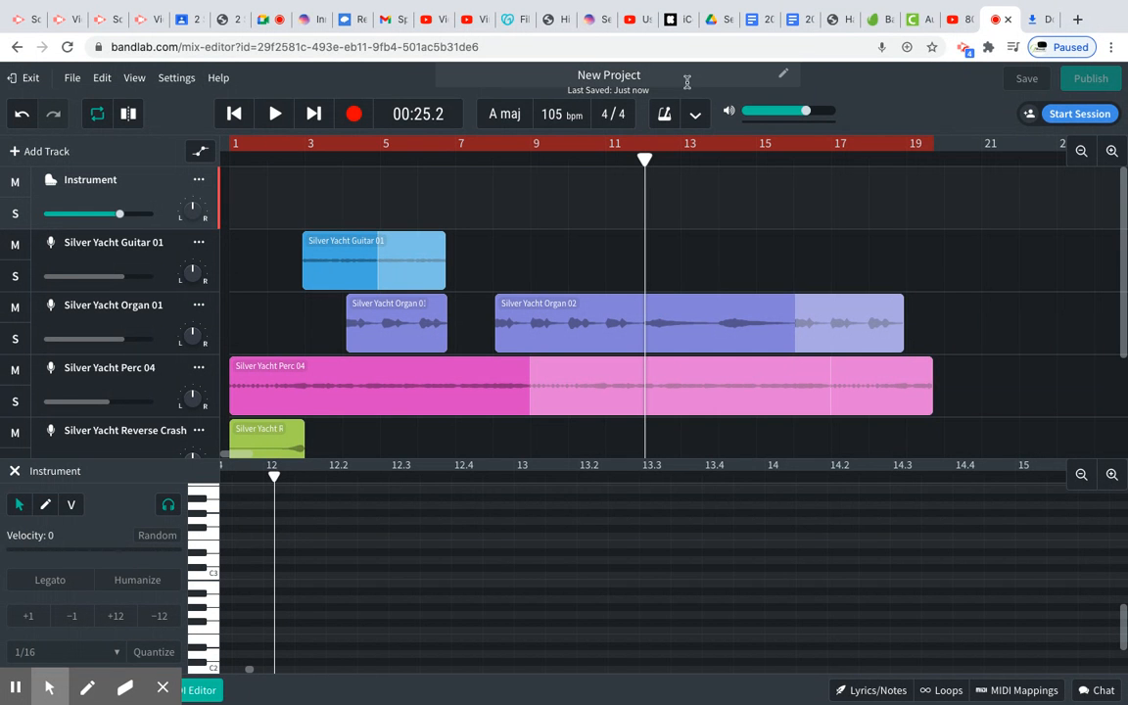
- Rename the project as Game Audio
{"action": "left_click", "coordinate": [781, 74]}
{"action": "key", "text": "ctrl+a"}
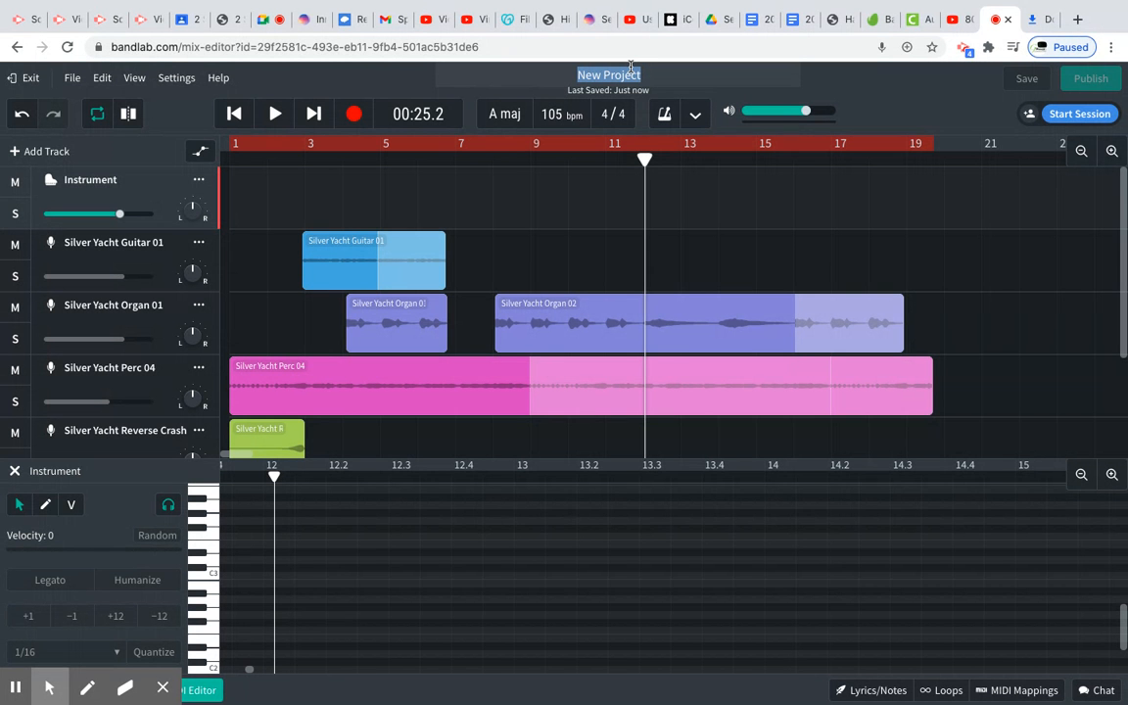
{"action": "type", "text": "Ga"}
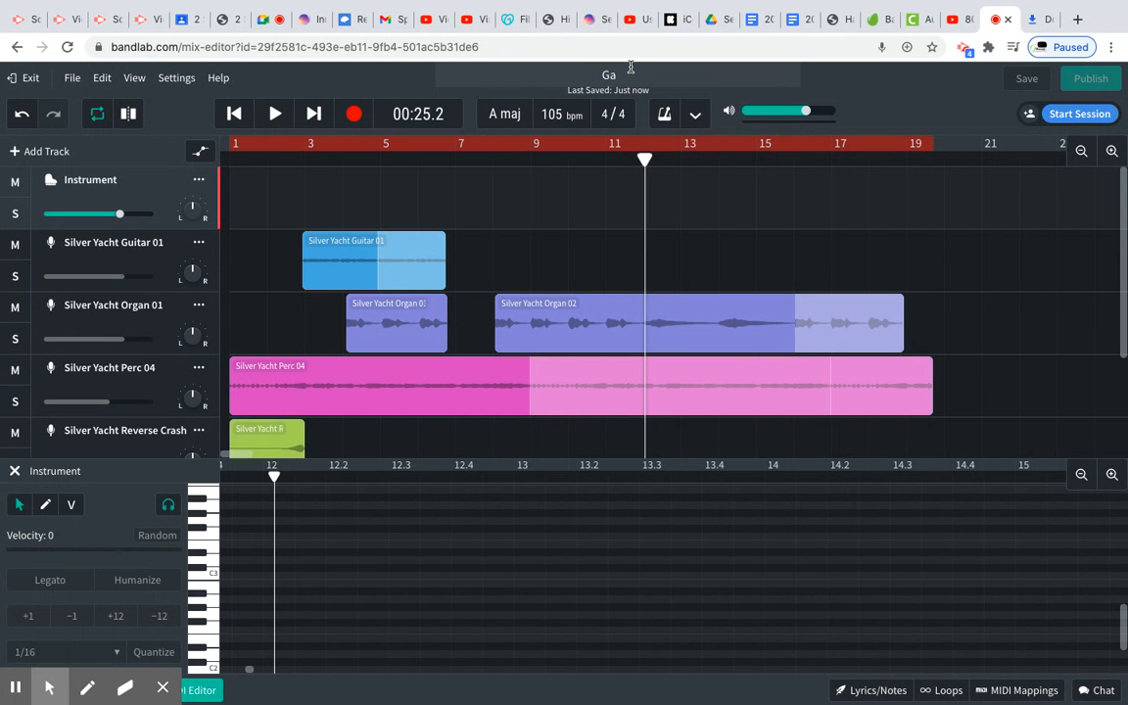
{"action": "type", "text": "me Audio"}
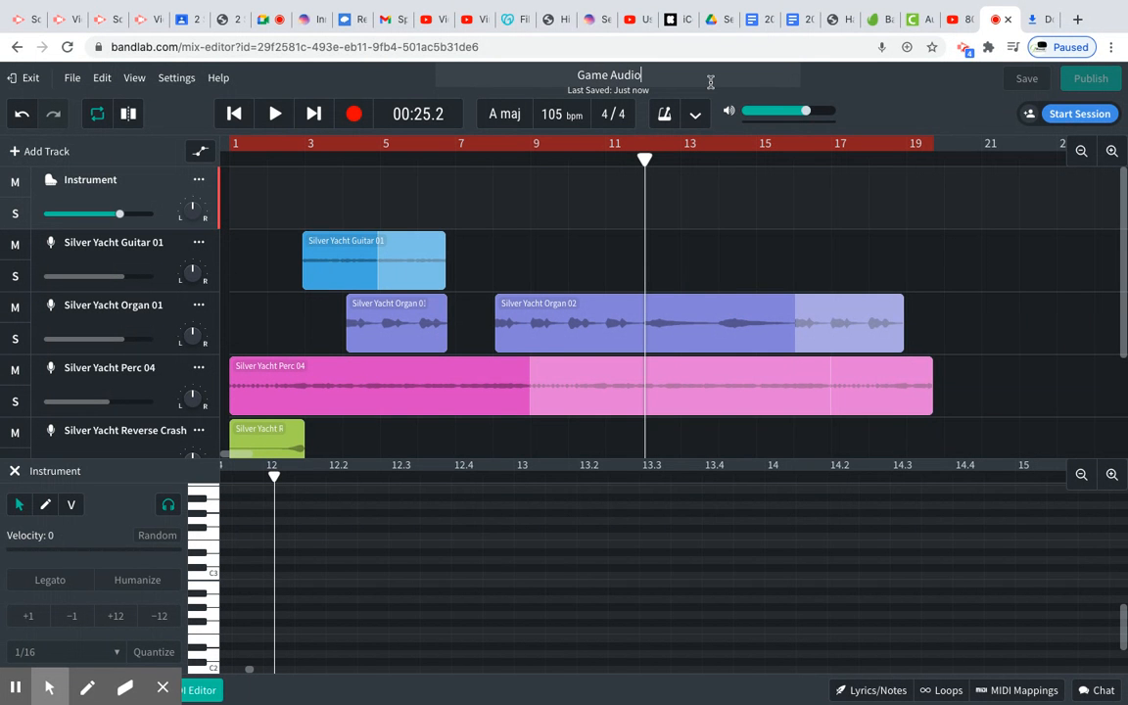
- Exit the Mix Editor to the project's page, staying in the editor while saving is still in progress
{"action": "left_click", "coordinate": [29, 80]}
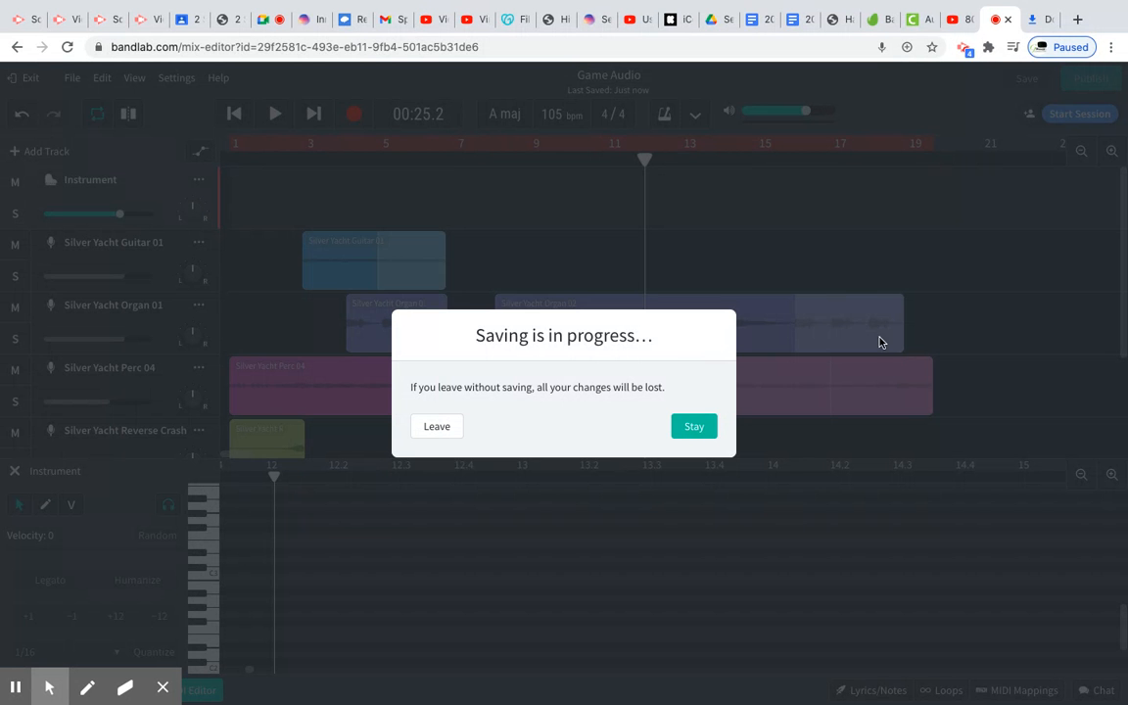
{"action": "left_click", "coordinate": [691, 431]}
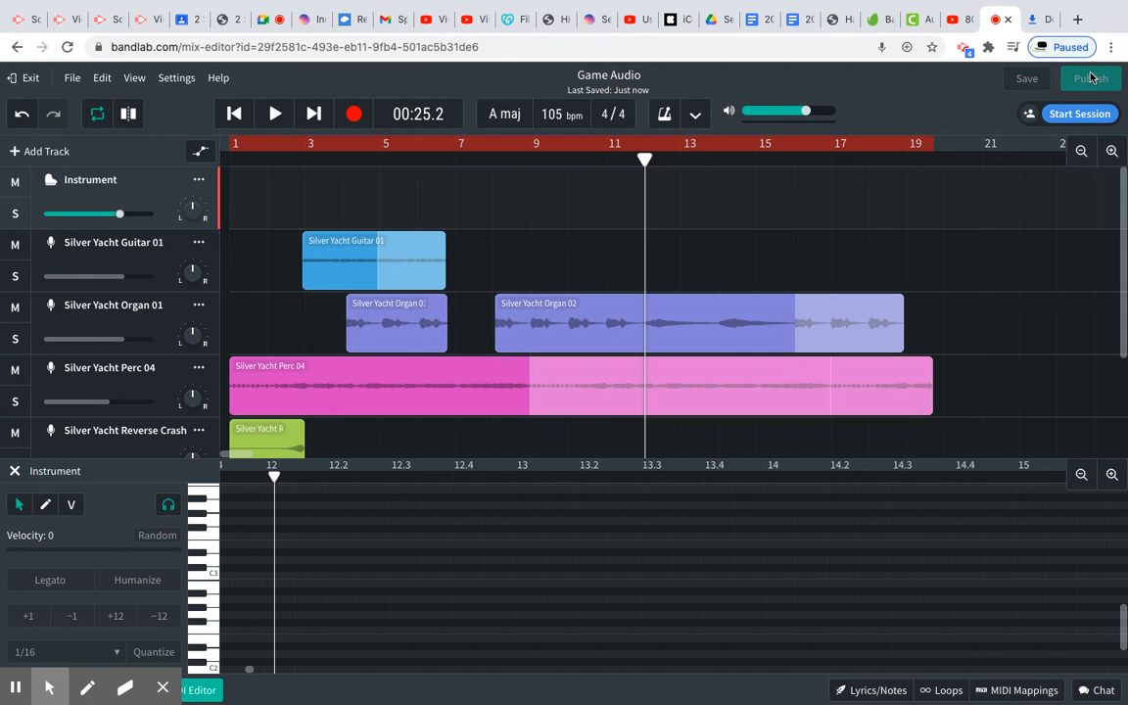
{"action": "left_click", "coordinate": [21, 78]}
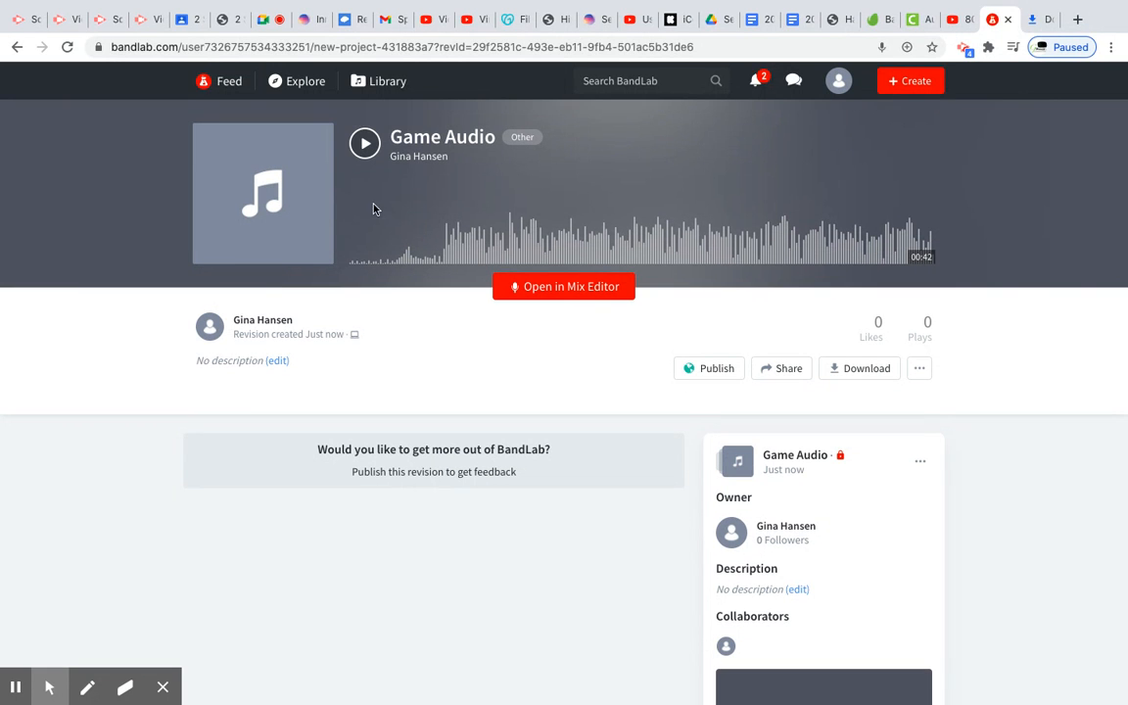
- Play the first 16 seconds of the Game Audio revision and look through its project page, including the collaborators
{"action": "left_click", "coordinate": [365, 144]}
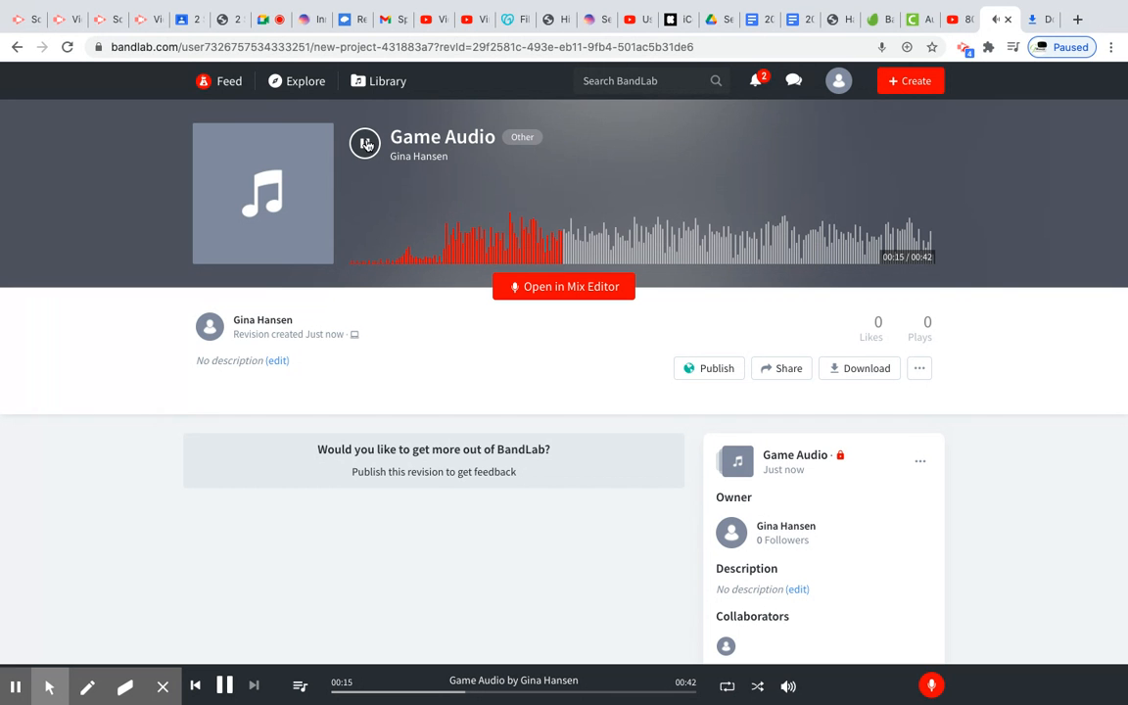
{"action": "left_click", "coordinate": [365, 144]}
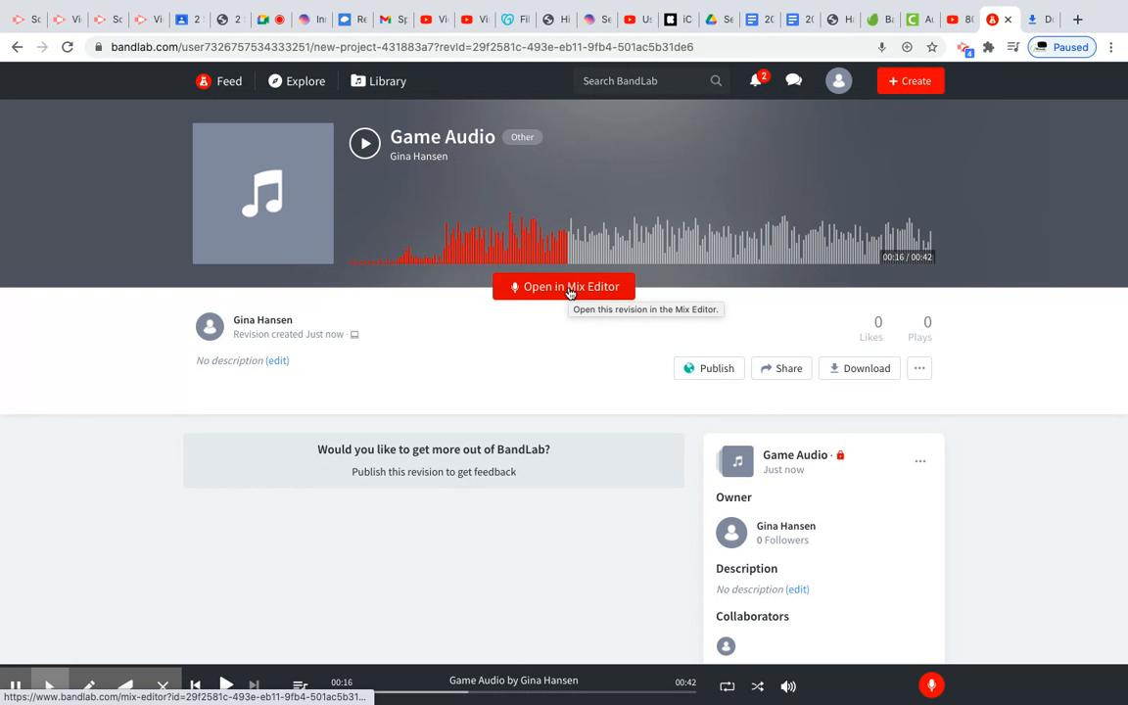
{"action": "scroll", "coordinate": [895, 350], "scroll_direction": "down", "scroll_amount": 2}
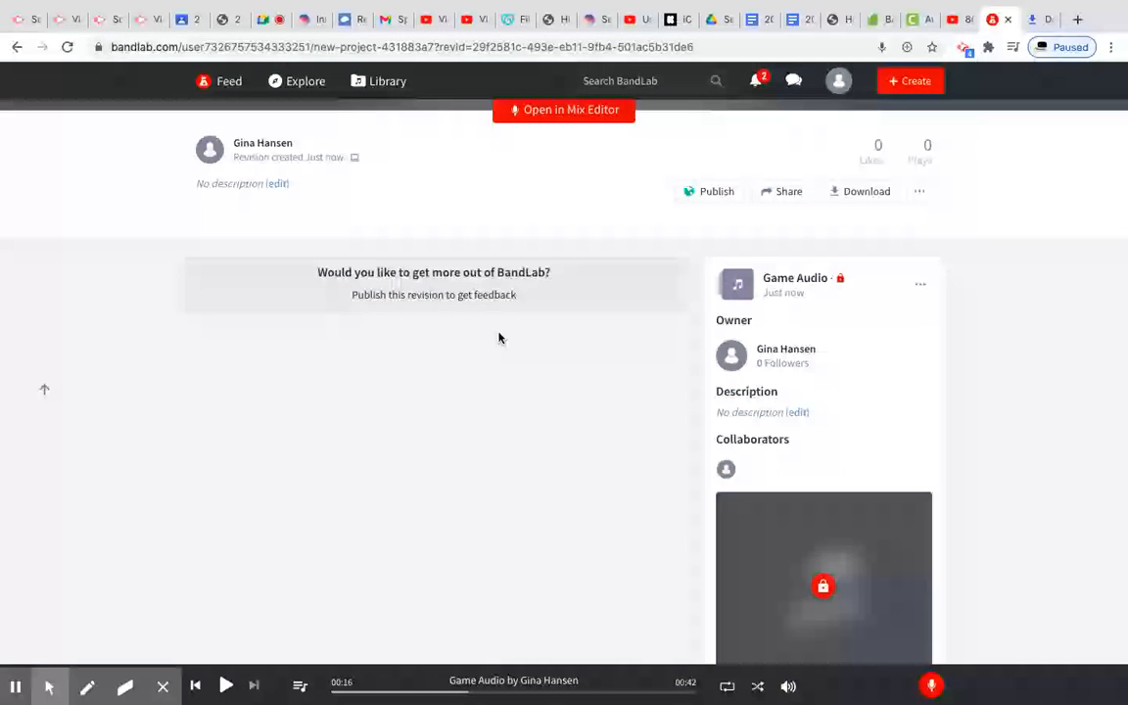
{"action": "scroll", "coordinate": [846, 446], "scroll_direction": "down", "scroll_amount": 2}
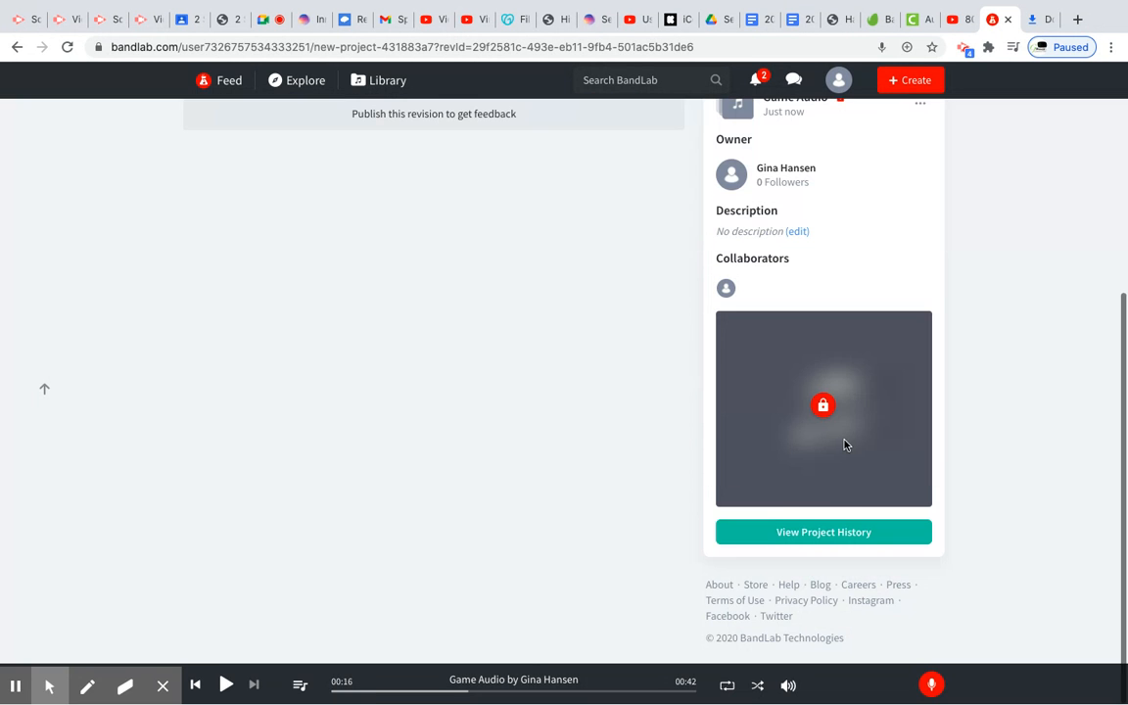
{"action": "mouse_move", "coordinate": [725, 291]}
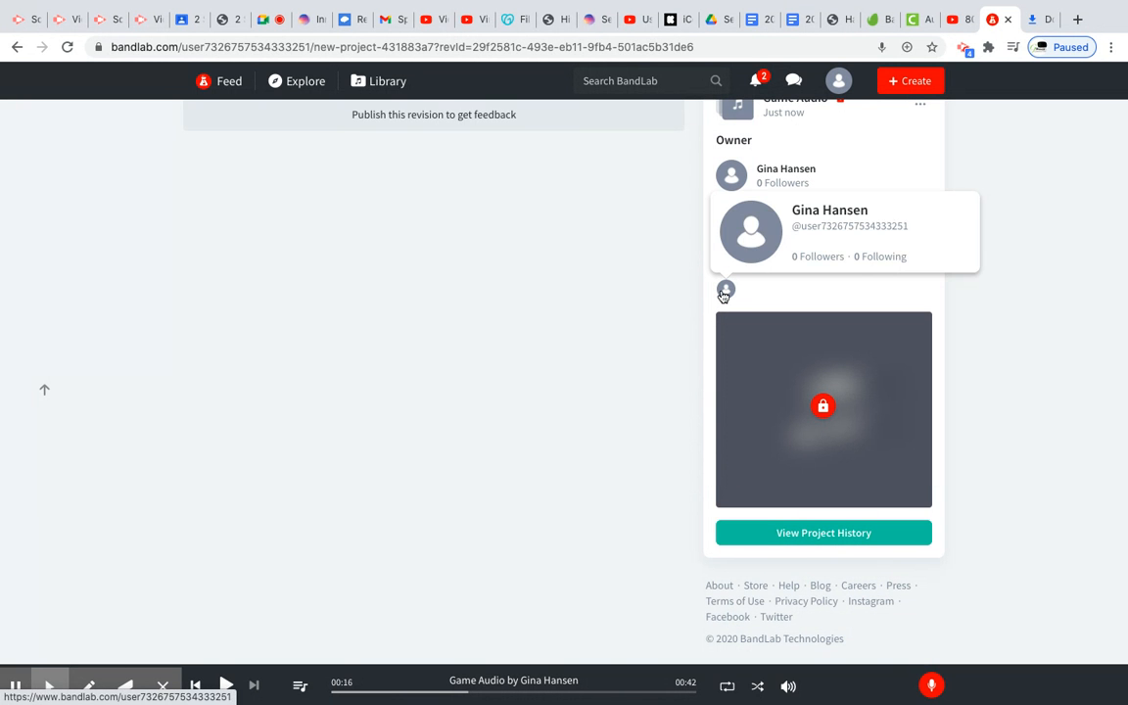
{"action": "scroll", "coordinate": [1063, 303], "scroll_direction": "down", "scroll_amount": 1}
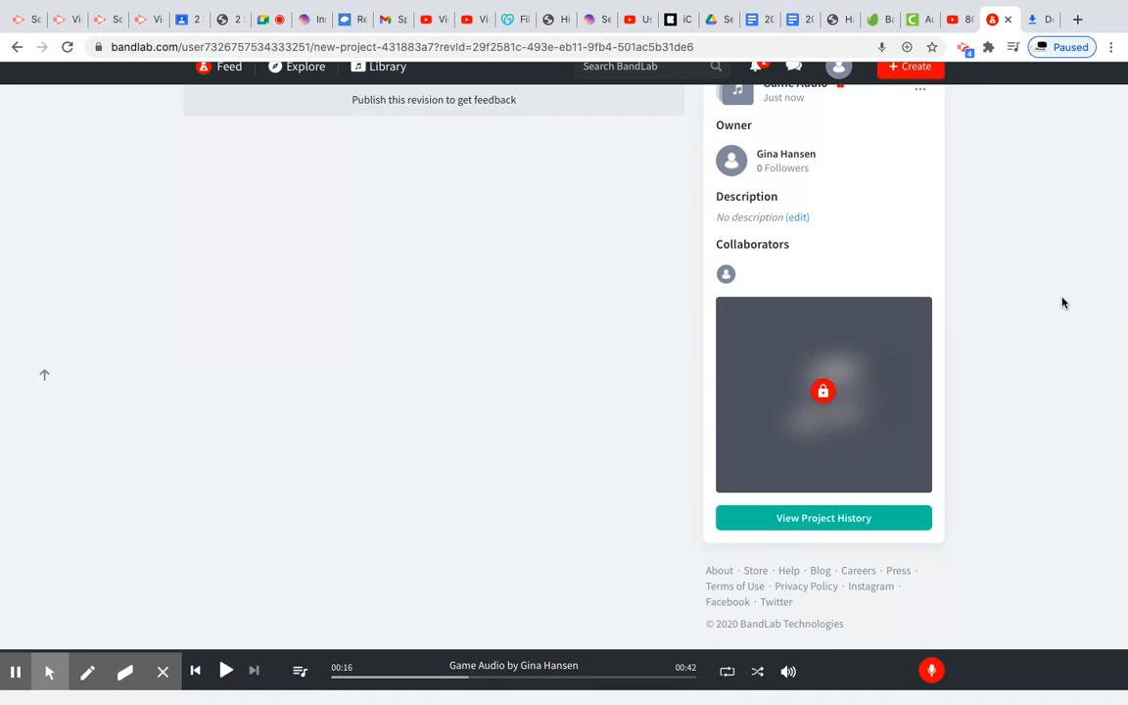
{"action": "scroll", "coordinate": [1063, 302], "scroll_direction": "up", "scroll_amount": 4}
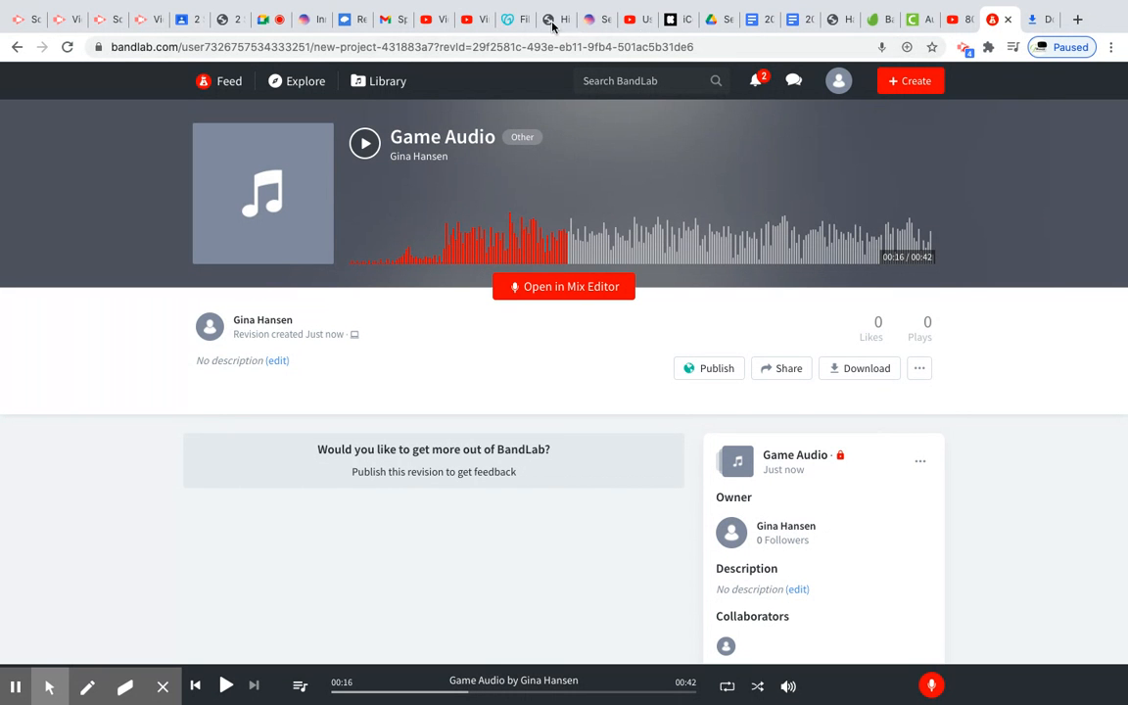
- Switch to the Google Meet call and send the chat messages "Good idea!!!" and "YOU CAN make some Game Audio today!!"
{"action": "left_click", "coordinate": [263, 23]}
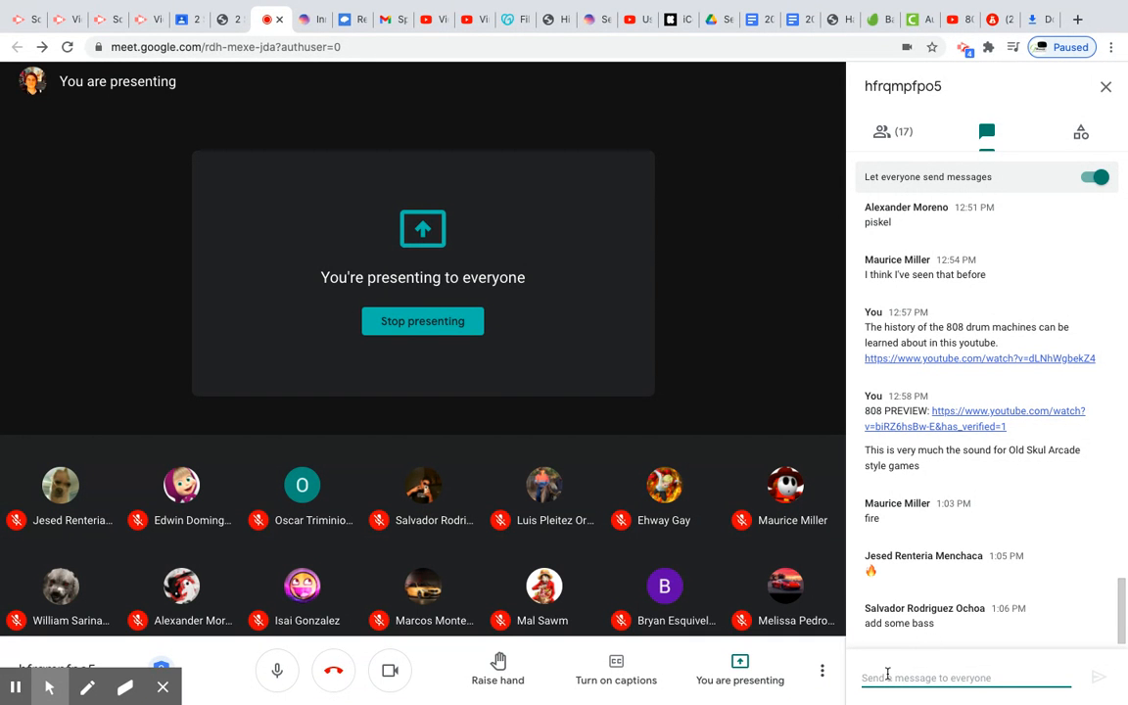
{"action": "type", "text": "Go"}
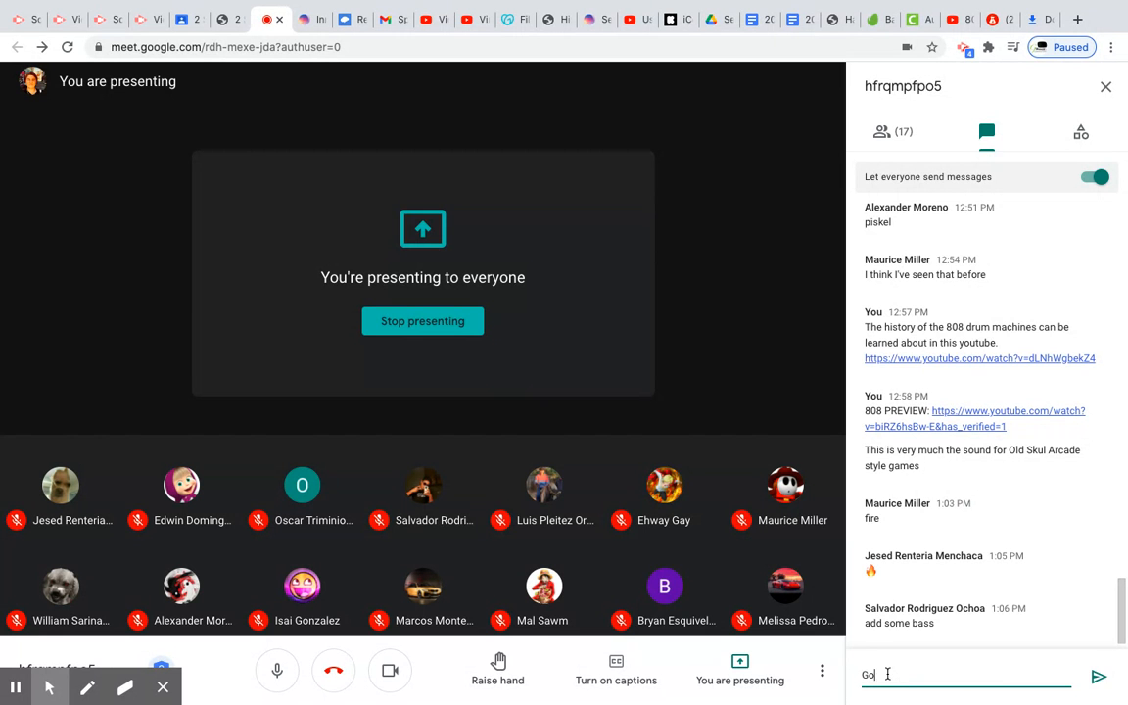
{"action": "type", "text": "od idea!!!"}
{"action": "key", "text": "Return"}
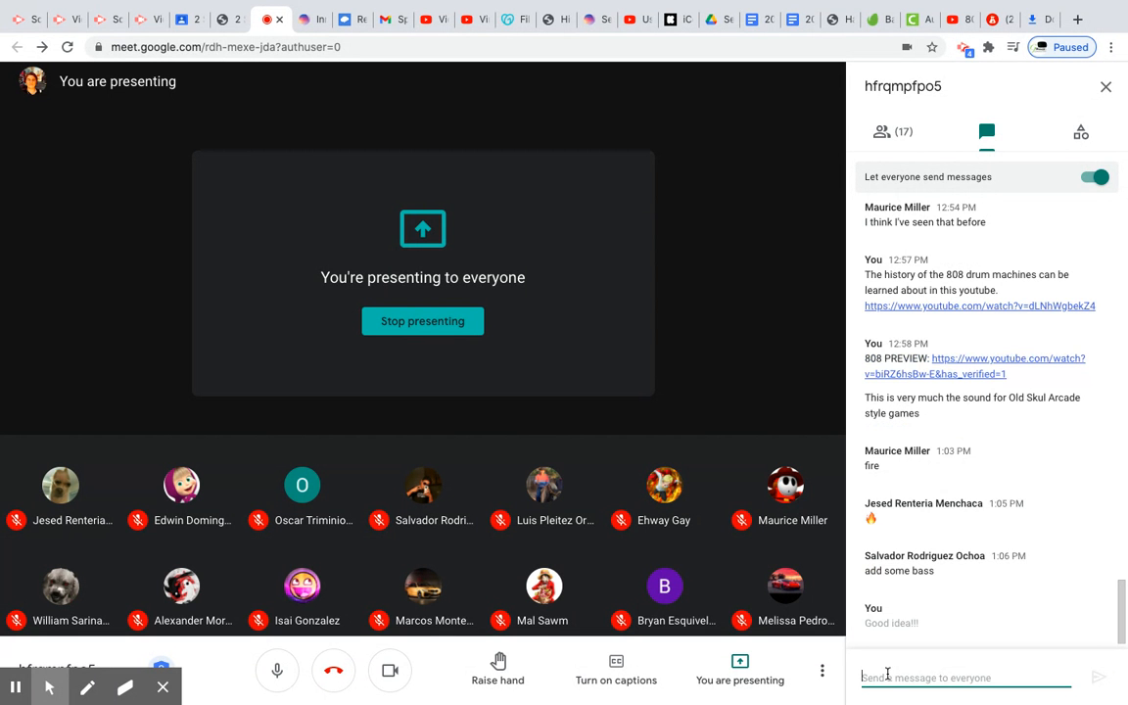
{"action": "type", "text": "YOU"}
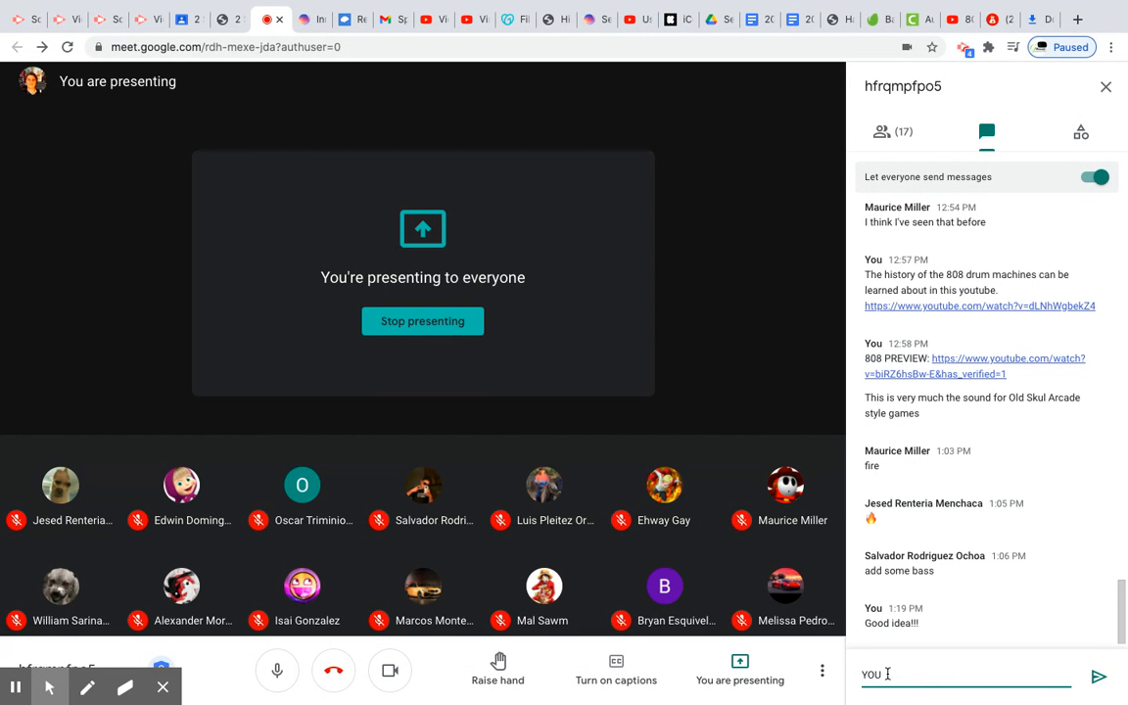
{"action": "type", "text": " CAN make some Game Audio today!!"}
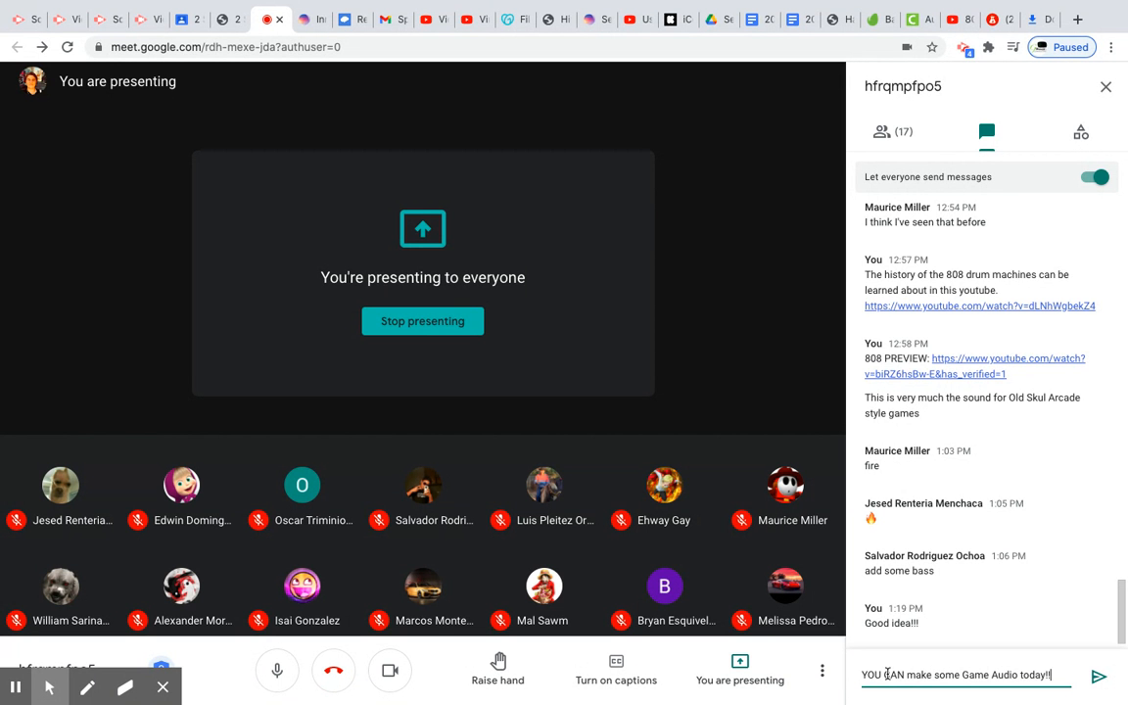
{"action": "key", "text": "Return"}
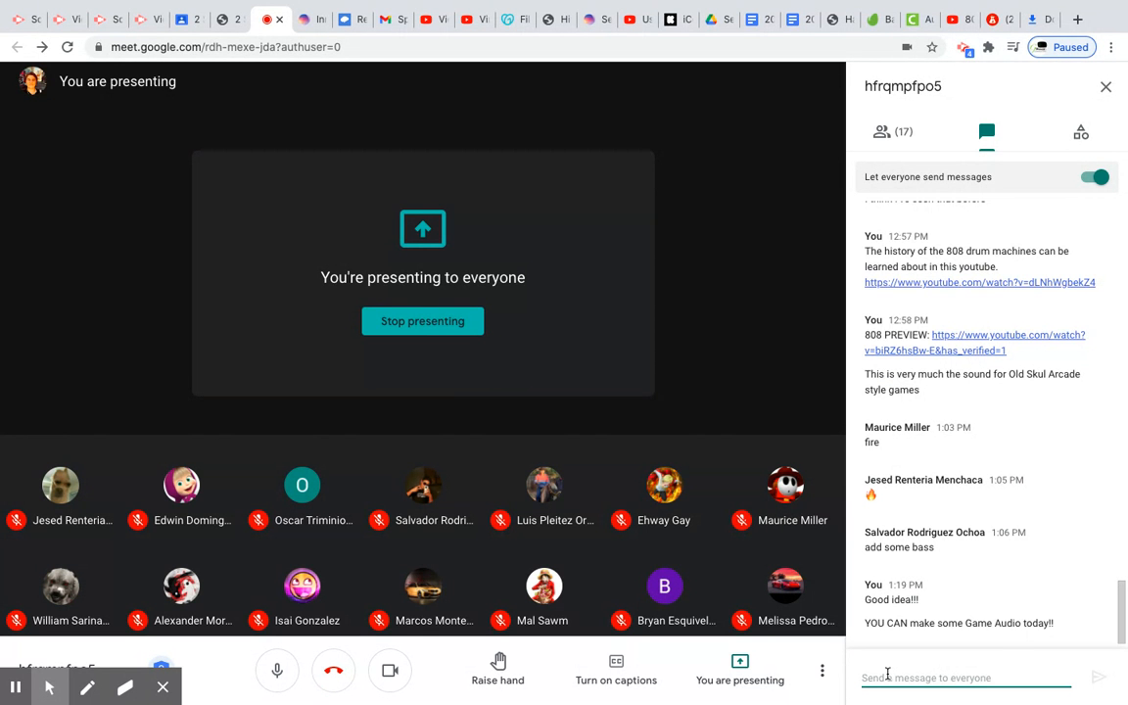